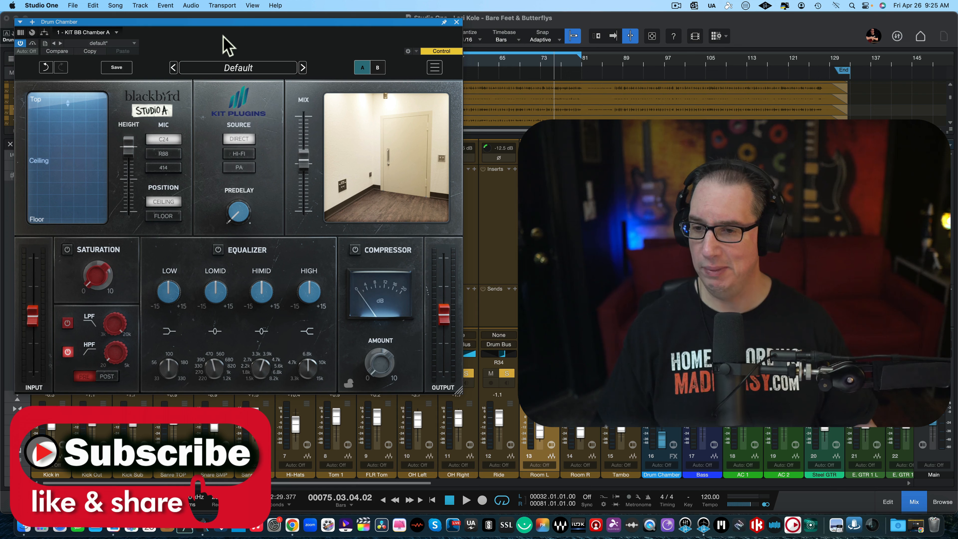
pyautogui.moveTo(211, 23); pyautogui.dragTo(210, 22)
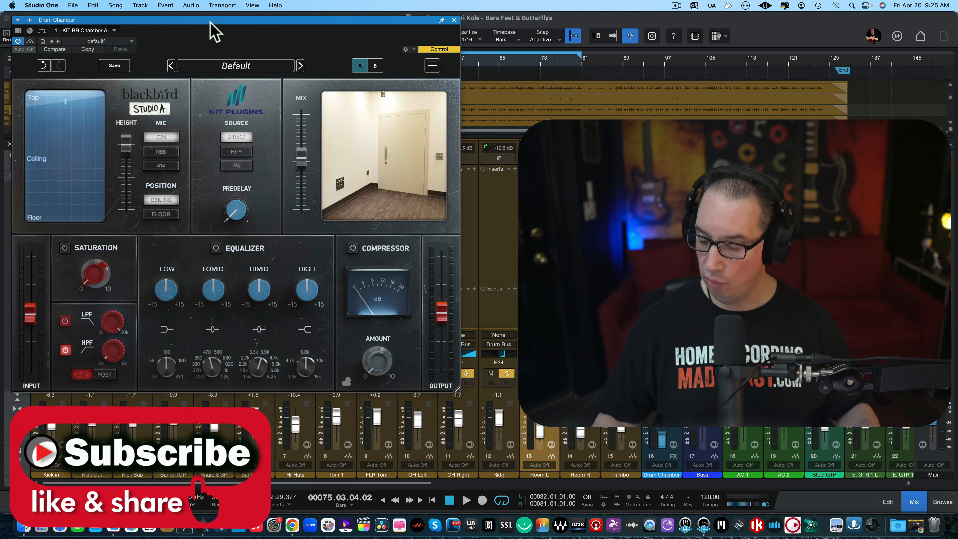
pyautogui.moveTo(210, 22); pyautogui.dragTo(211, 20)
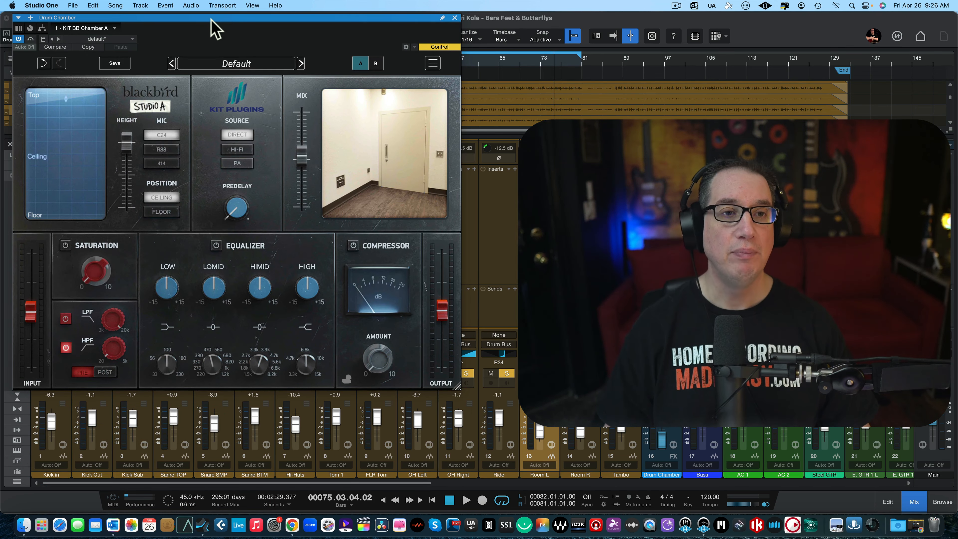
pyautogui.moveTo(210, 18); pyautogui.dragTo(209, 15)
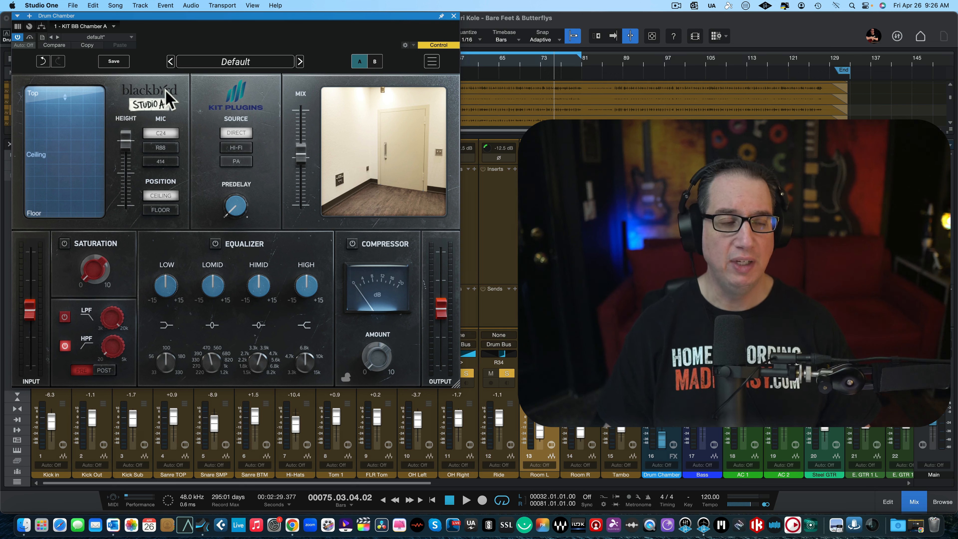
# Step: Sweep the ceiling microphone's height down to 0 % and back up to 85 %, finishing slightly lower
pyautogui.moveTo(128, 144); pyautogui.dragTo(119, 241)
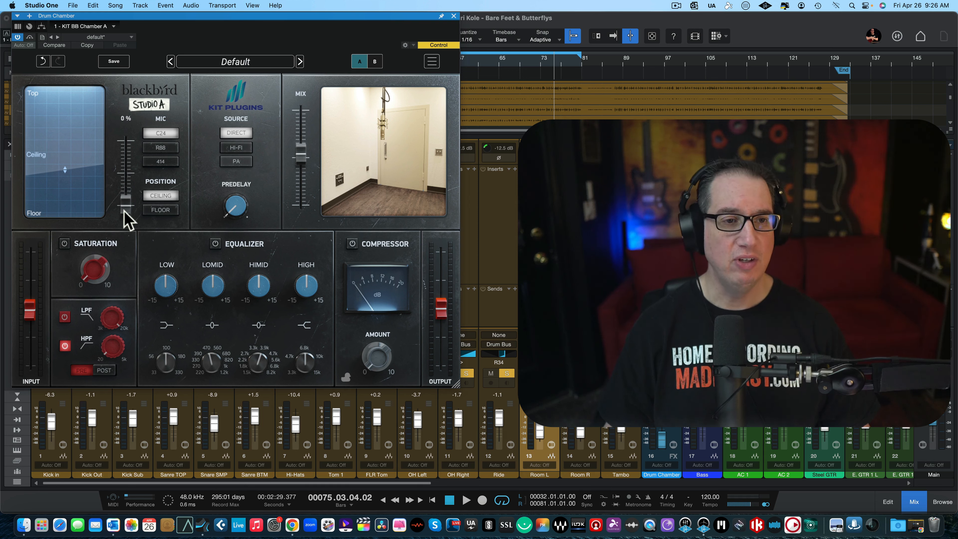
pyautogui.moveTo(128, 209); pyautogui.dragTo(118, 145)
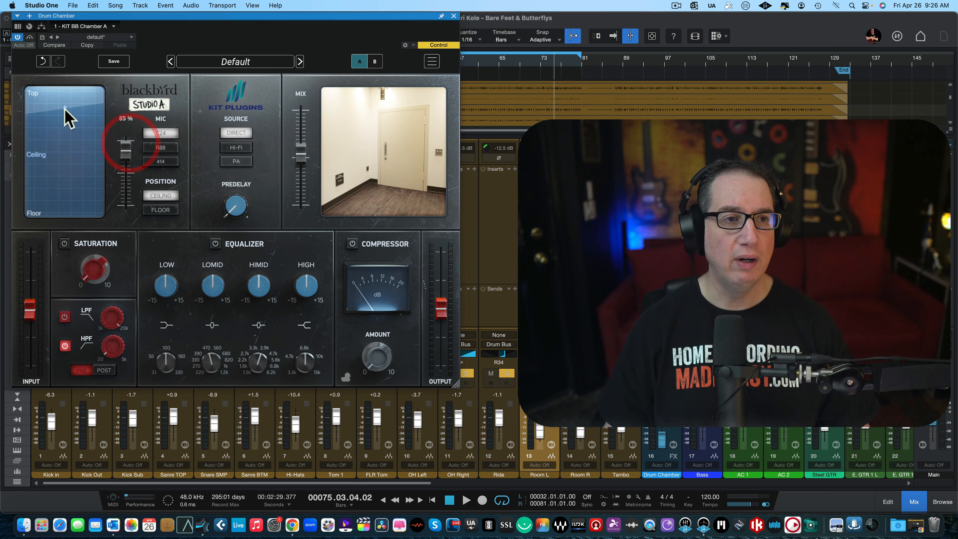
pyautogui.moveTo(64, 113)
pyautogui.mouseDown()
pyautogui.moveTo(64, 179)
pyautogui.moveTo(64, 124)
pyautogui.mouseUp()
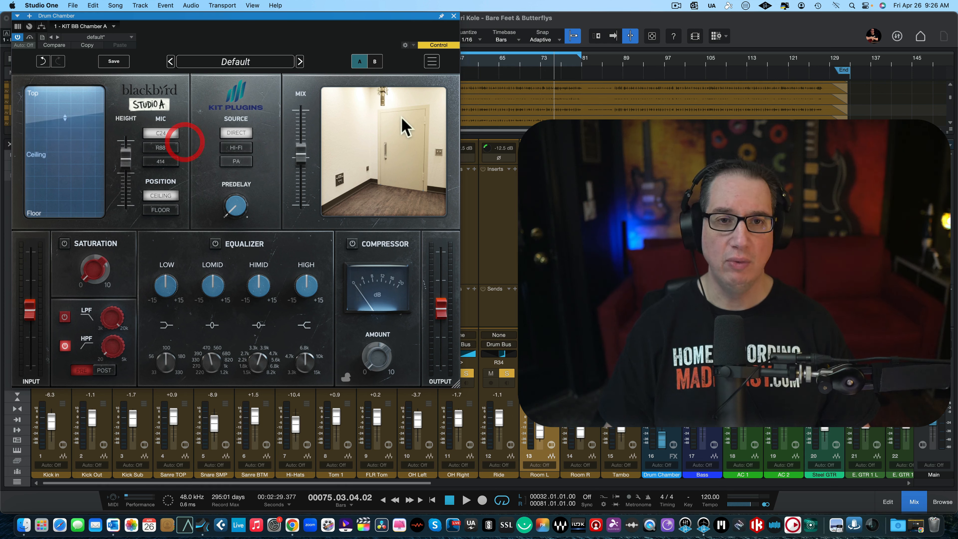
pyautogui.moveTo(383, 107)
pyautogui.mouseDown()
pyautogui.moveTo(374, 175)
pyautogui.moveTo(387, 146)
pyautogui.moveTo(384, 103)
pyautogui.moveTo(392, 141)
pyautogui.moveTo(392, 101)
pyautogui.mouseUp()
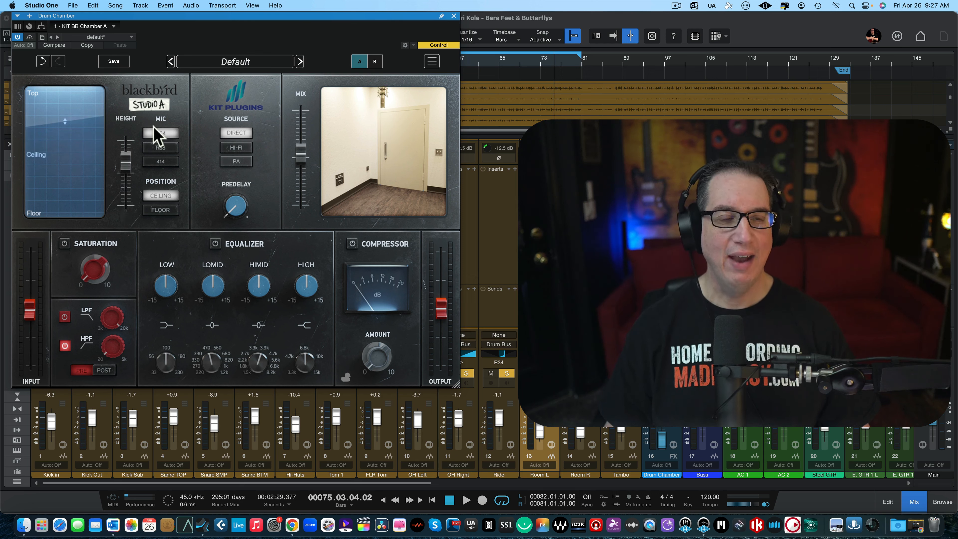
# Step: Try the R88 and 414 microphones at different heights and return to the C24 with the microphone lowered
pyautogui.click(159, 147)
pyautogui.click(162, 161)
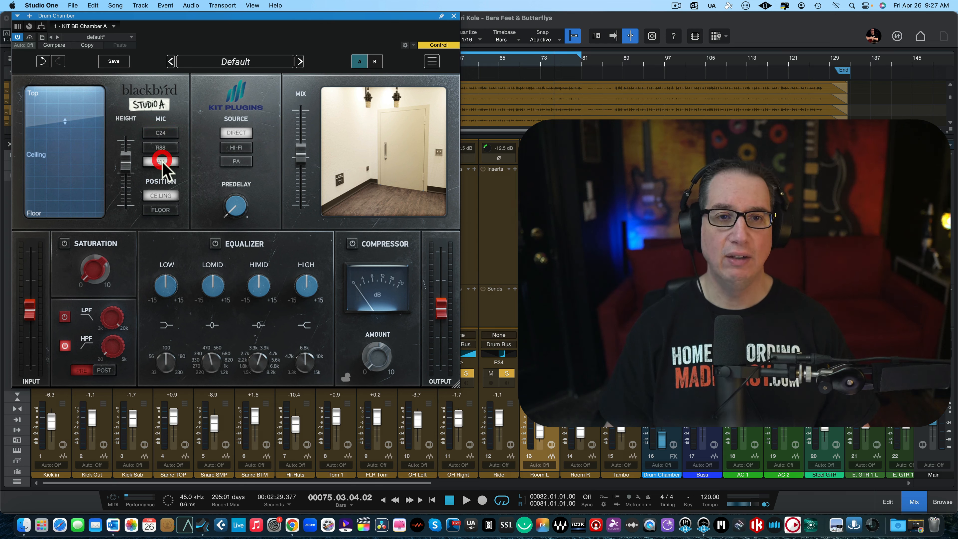
pyautogui.scroll(3, 394, 105)
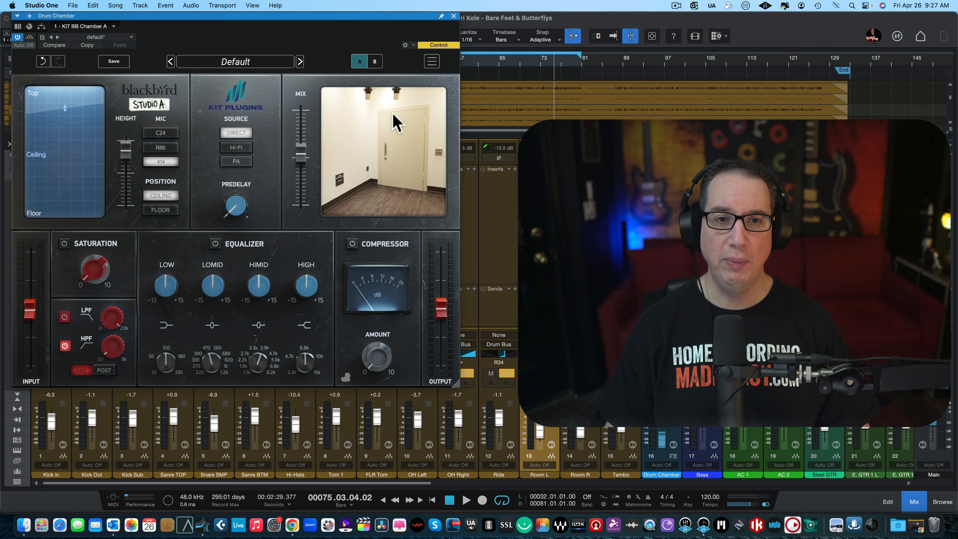
pyautogui.moveTo(394, 111); pyautogui.dragTo(388, 136)
pyautogui.click(161, 148)
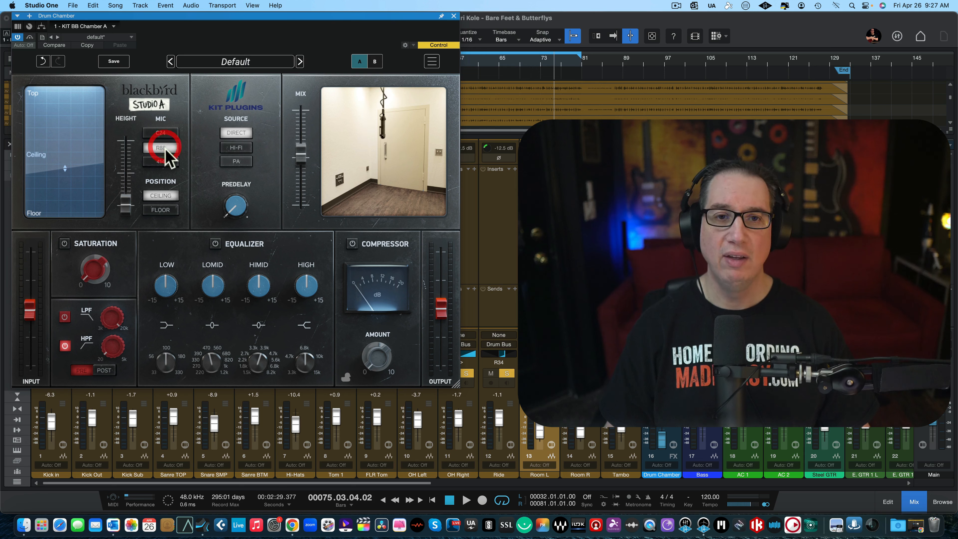
pyautogui.click(174, 134)
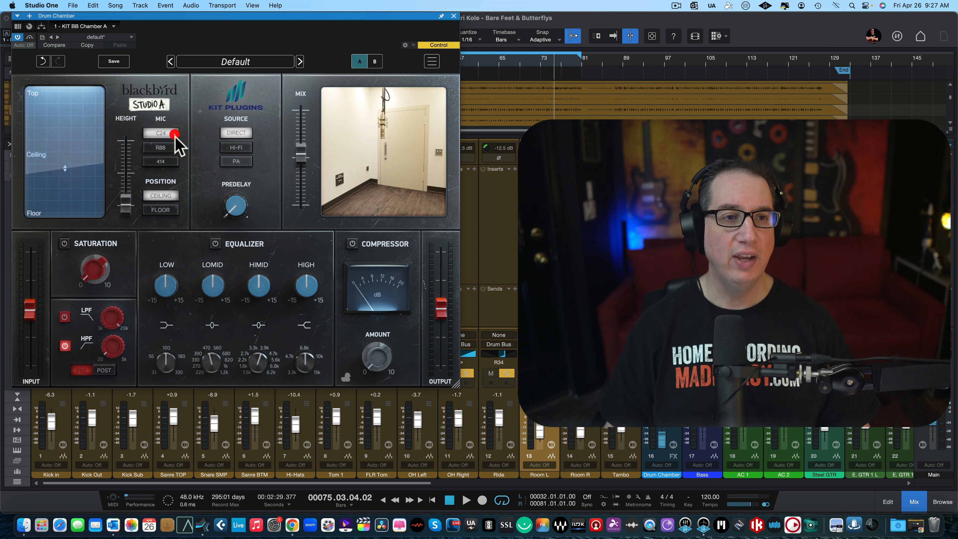
# Step: Switch the C24 to the FLOOR position, raise its height, and return it to the CEILING position
pyautogui.click(161, 210)
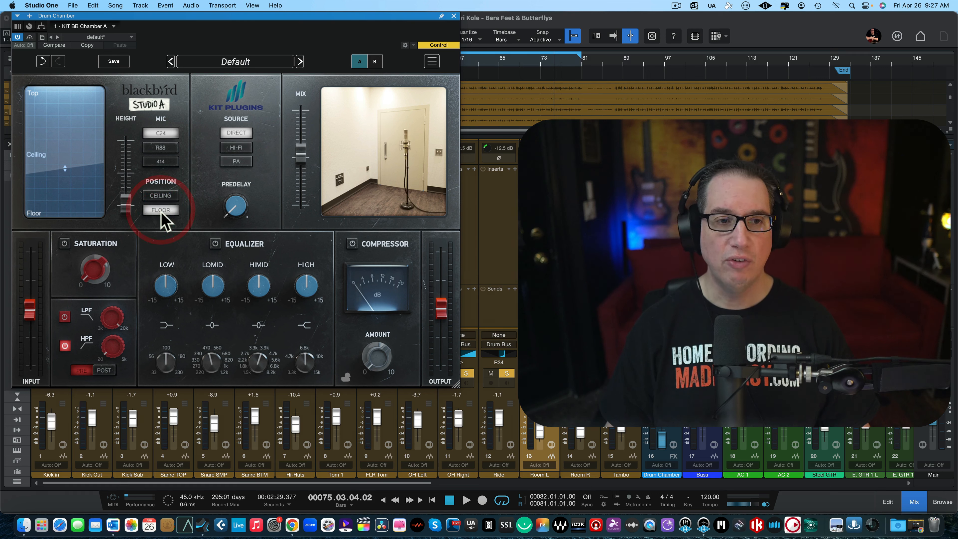
pyautogui.moveTo(127, 205); pyautogui.dragTo(124, 162)
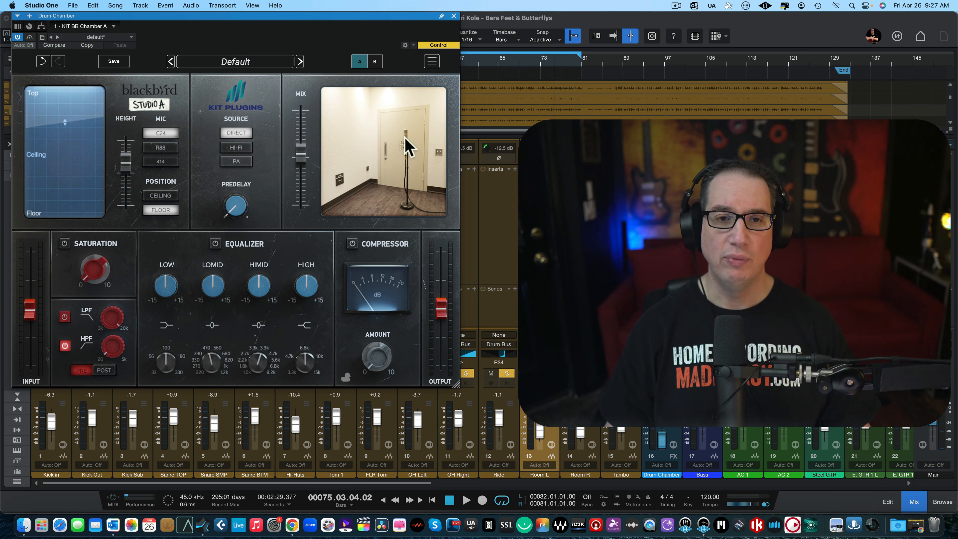
pyautogui.click(394, 144)
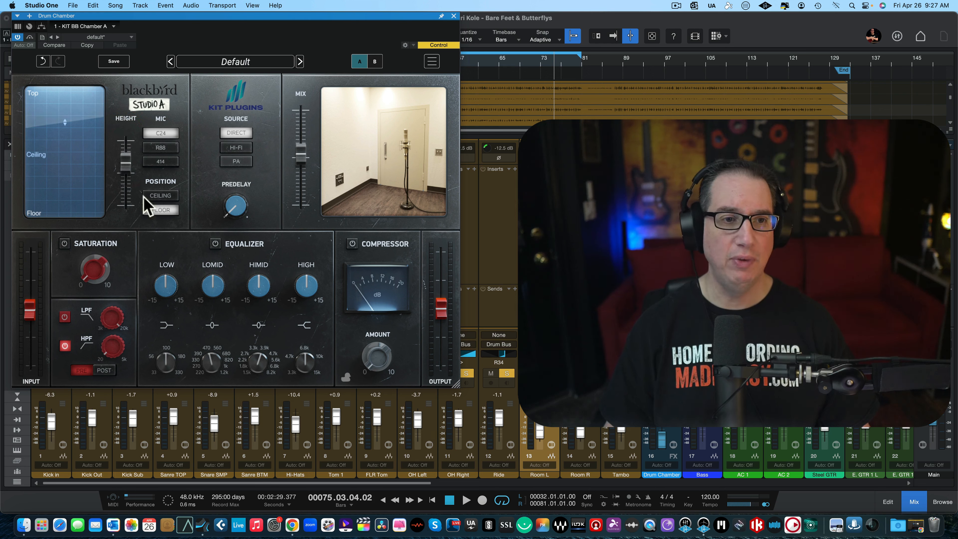
pyautogui.click(158, 193)
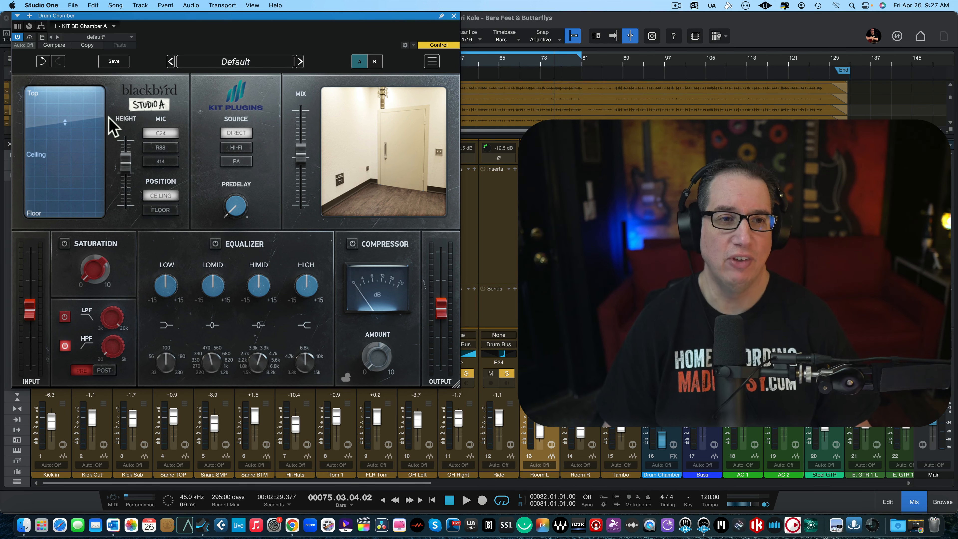
# Step: Lower the ceiling microphone slightly and switch the source through HI-FI and PA back to DIRECT
pyautogui.moveTo(96, 165)
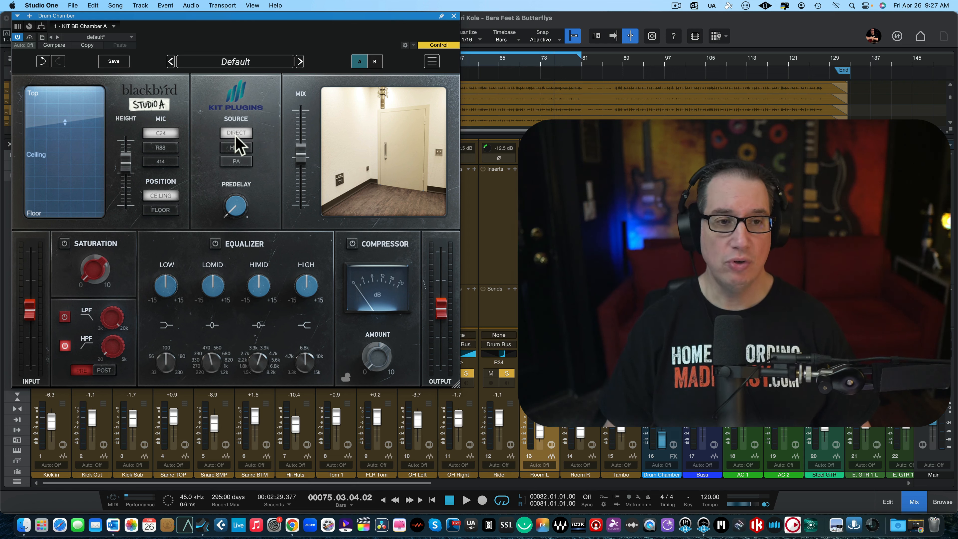
pyautogui.moveTo(370, 118); pyautogui.dragTo(391, 124)
pyautogui.click(237, 147)
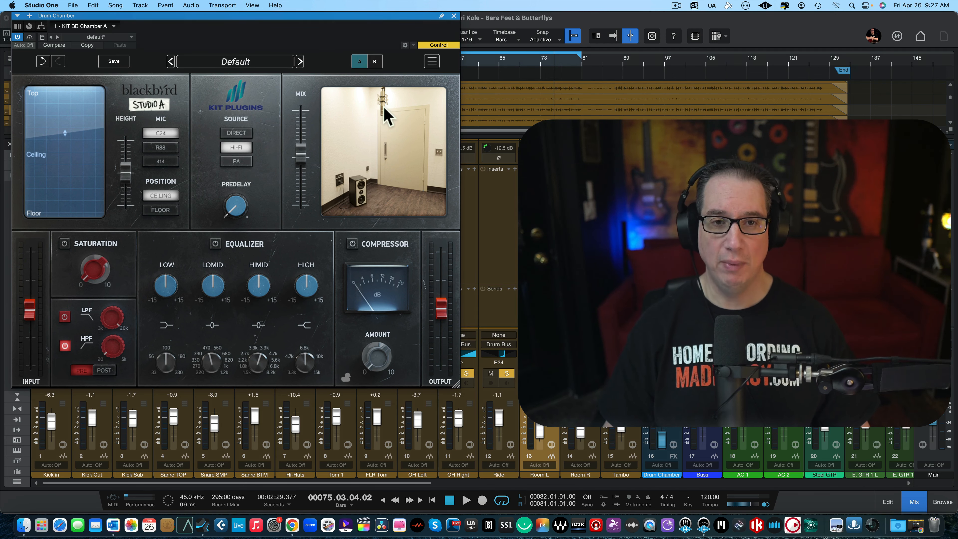
pyautogui.click(238, 162)
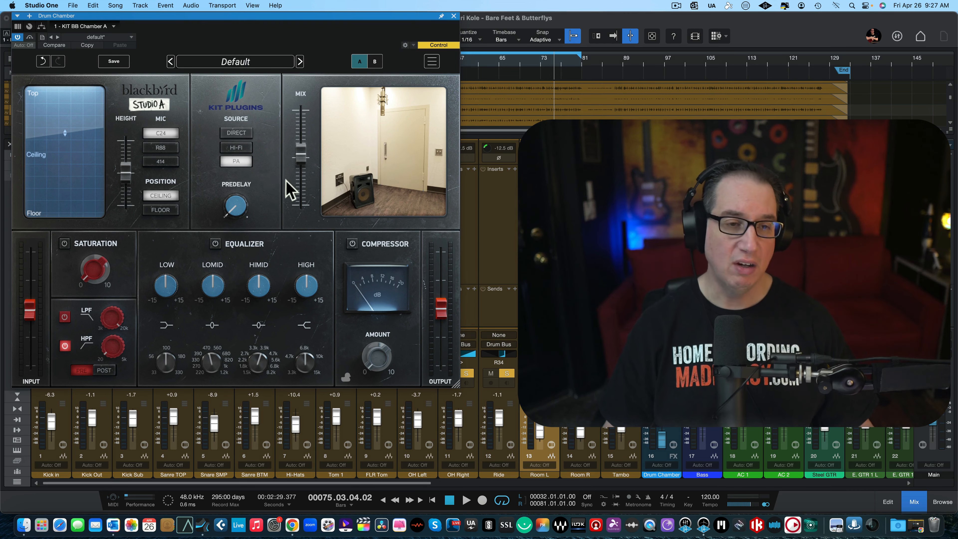
pyautogui.click(246, 134)
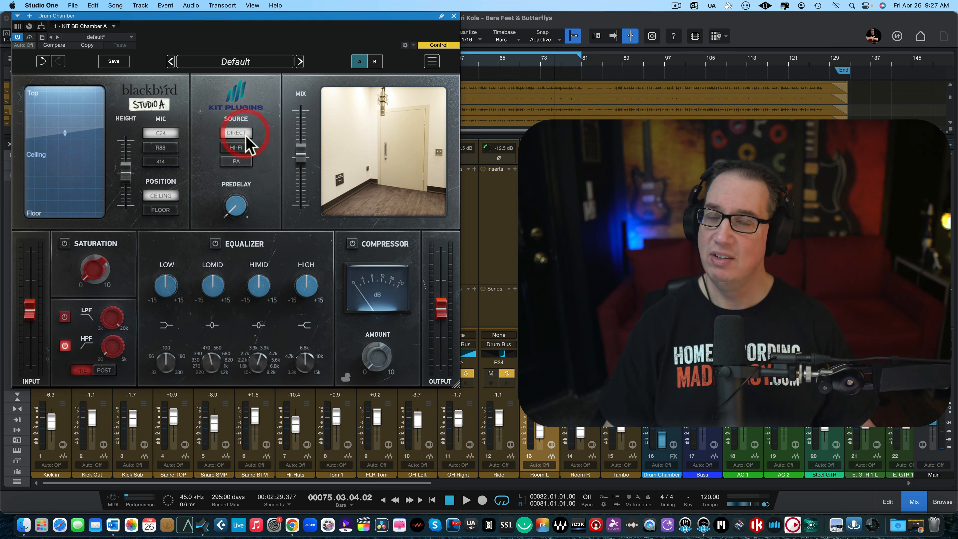
# Step: Set the predelay to 0.0 ms and raise the chamber's Mix to its maximum
pyautogui.moveTo(229, 224)
pyautogui.moveTo(233, 212); pyautogui.dragTo(233, 208)
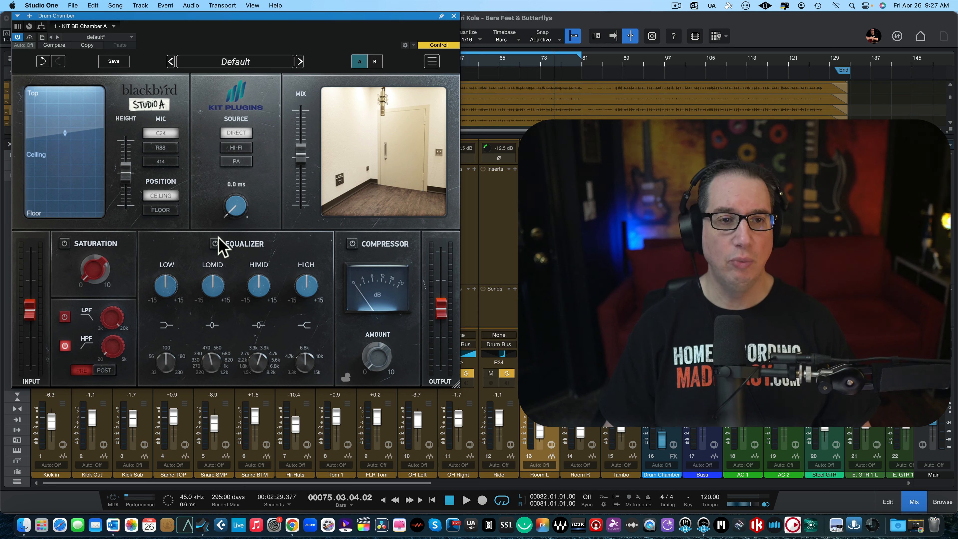
pyautogui.moveTo(302, 160); pyautogui.dragTo(314, 87)
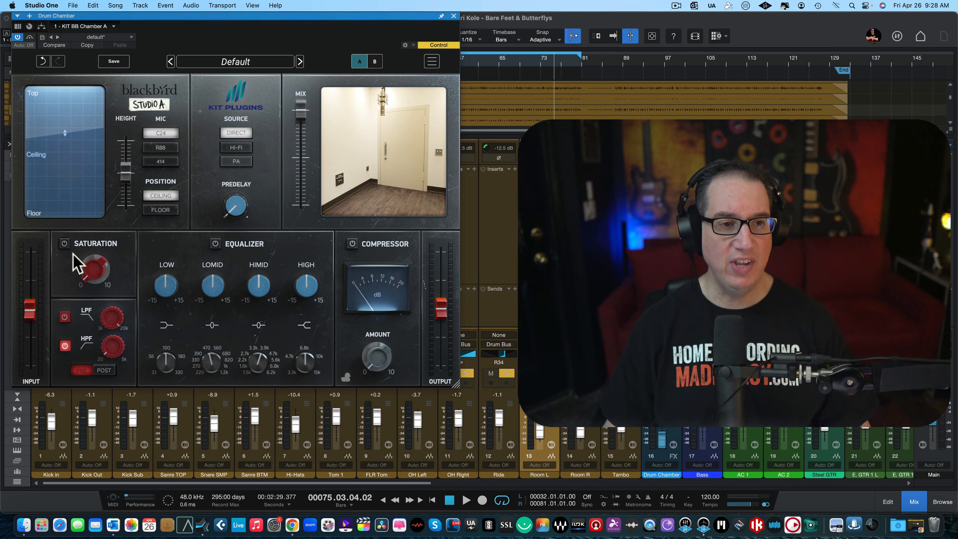
# Step: Turn on the saturation section, test its amount, and turn the section off again
pyautogui.click(64, 242)
pyautogui.moveTo(83, 267); pyautogui.dragTo(74, 297)
pyautogui.click(65, 243)
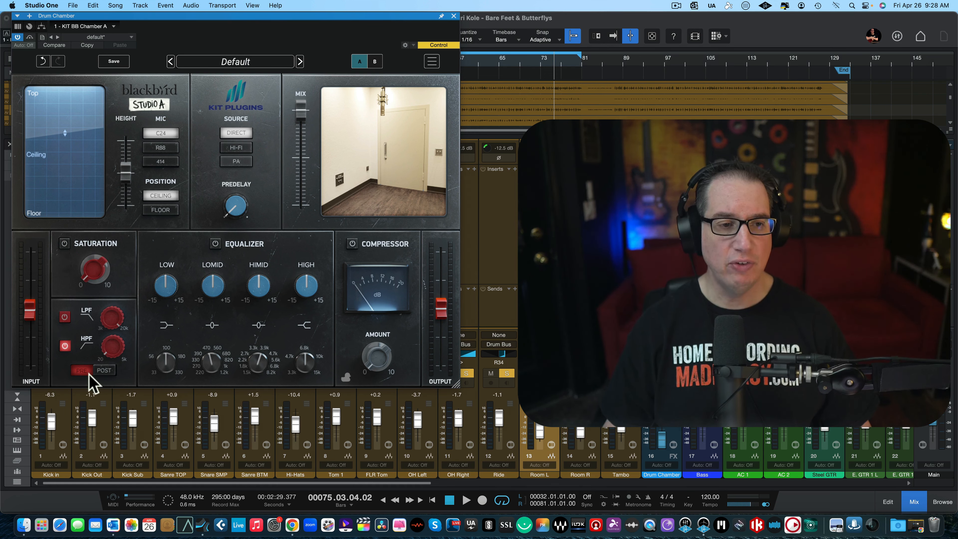
# Step: Switch the filters to POST and back to PRE, and briefly engage the equalizer section
pyautogui.click(101, 371)
pyautogui.click(85, 369)
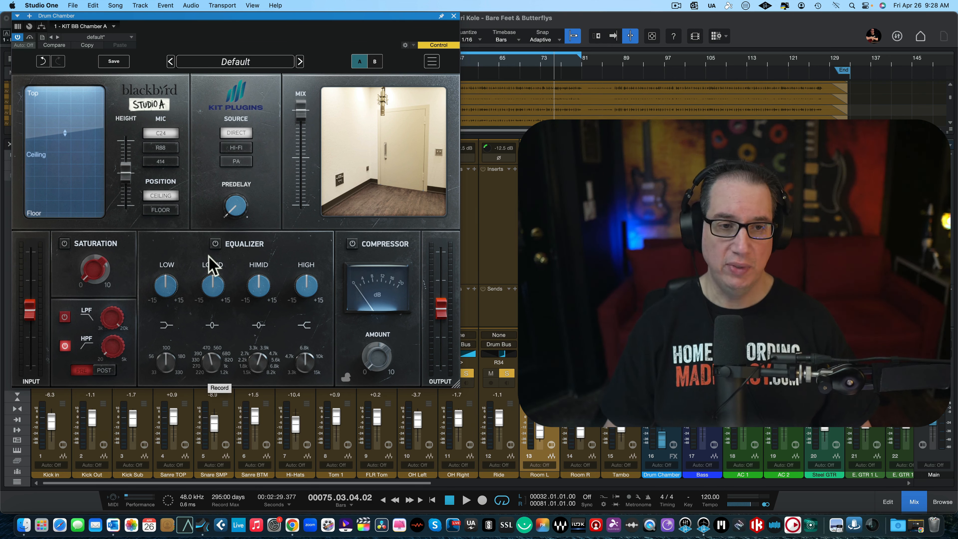
pyautogui.click(215, 243)
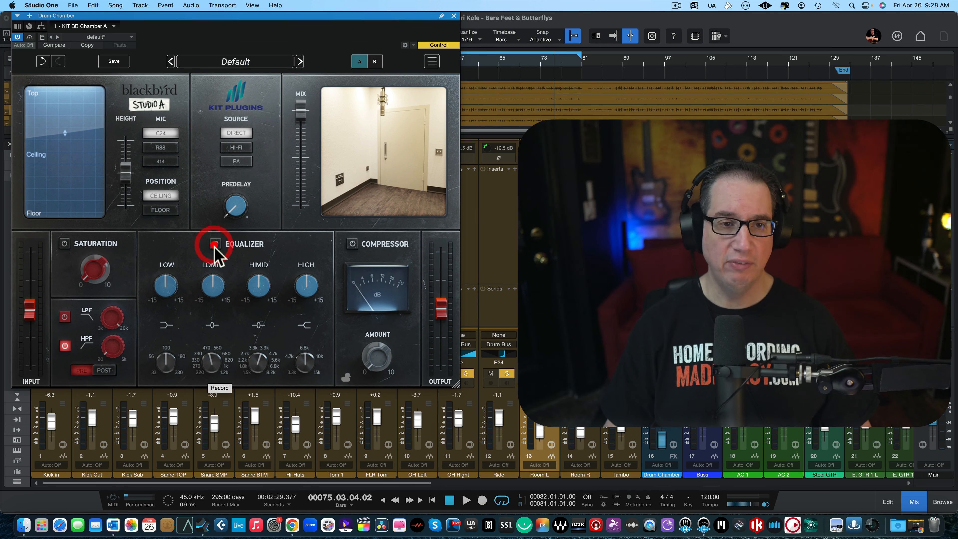
pyautogui.click(65, 243)
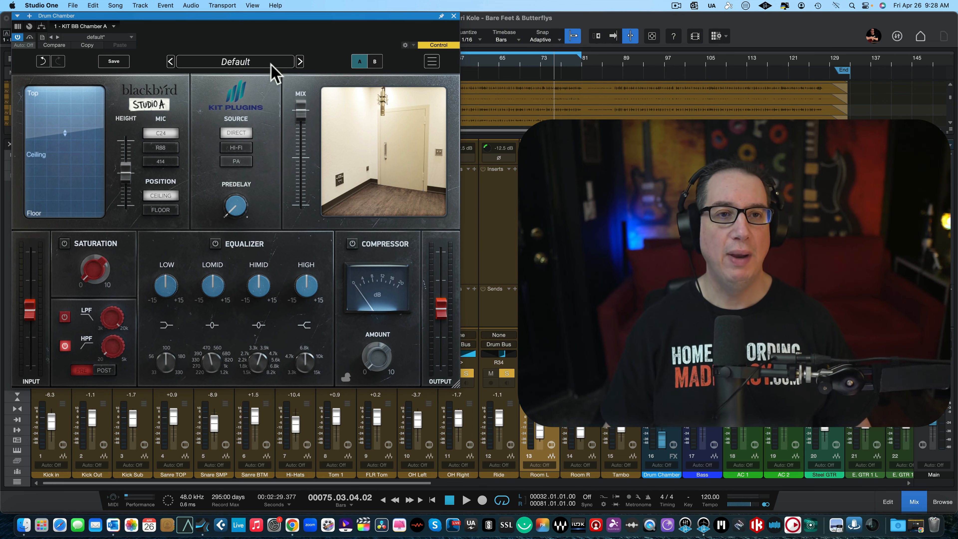
# Step: Reload the Default preset and view the preset list, and switch the A/B comparison to B and back to A
pyautogui.click(300, 62)
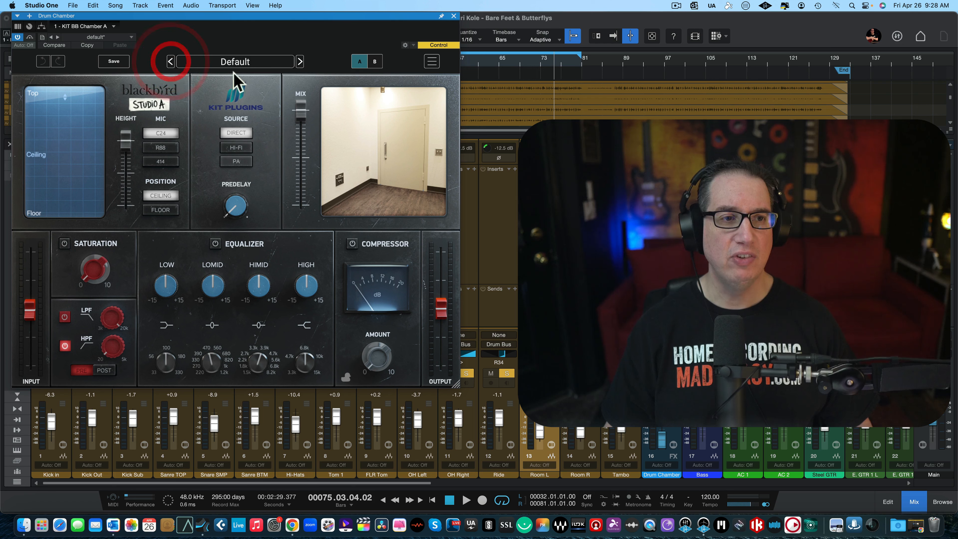
pyautogui.click(242, 66)
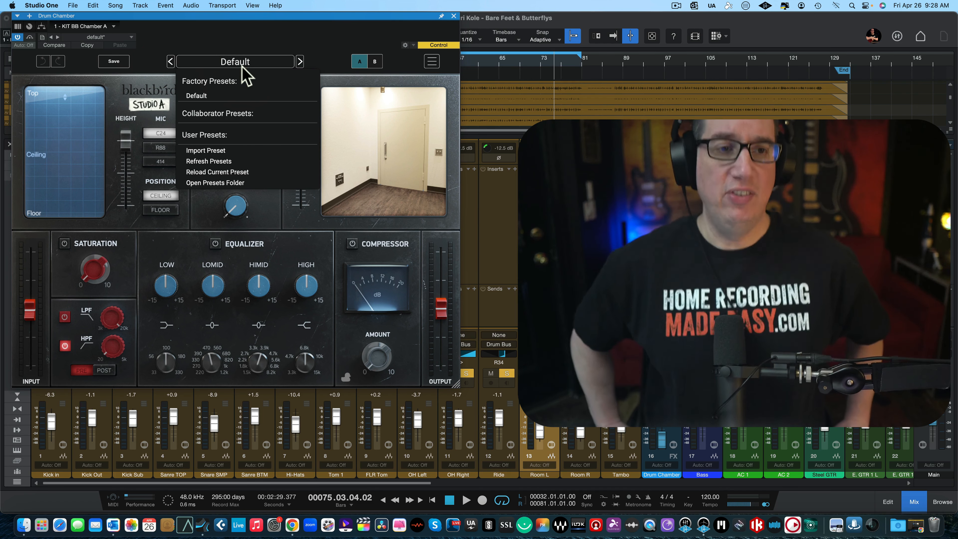
pyautogui.click(245, 43)
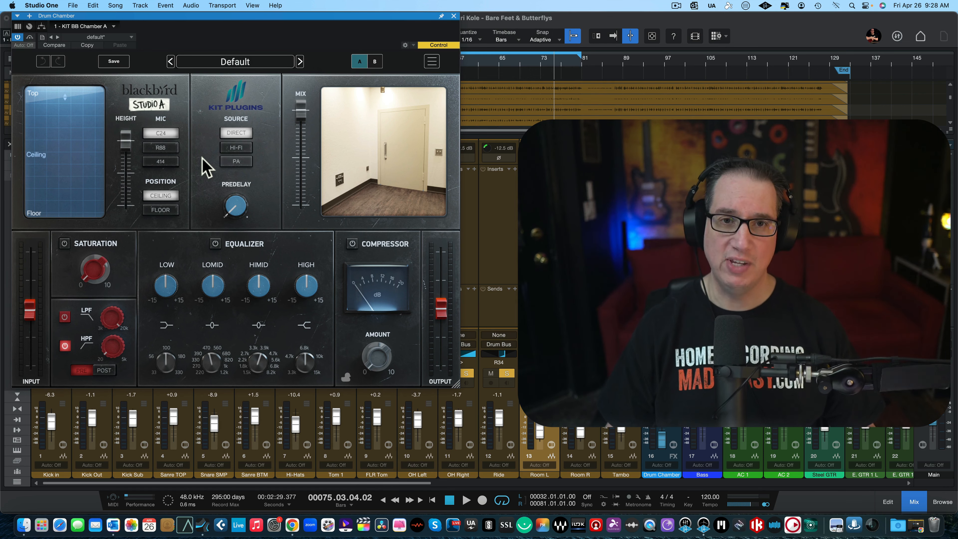
pyautogui.click(374, 63)
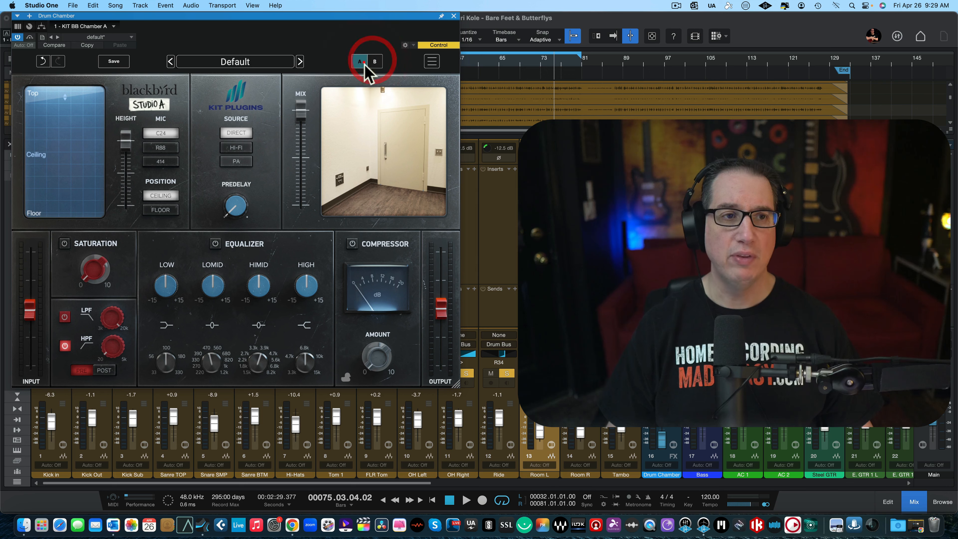
pyautogui.click(361, 63)
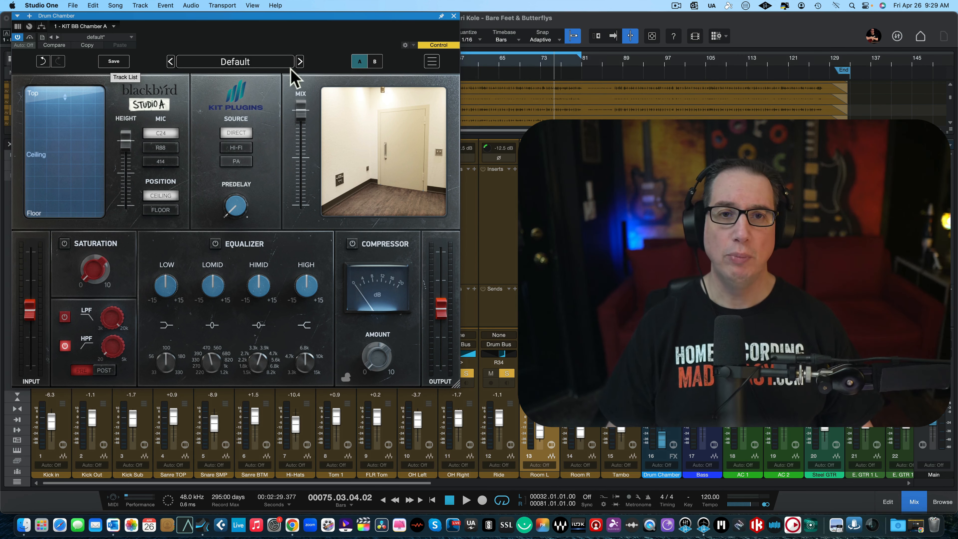
# Step: Try the S and L interface sizes in the plug-in options, set UI Size to M, and close the options
pyautogui.click(431, 61)
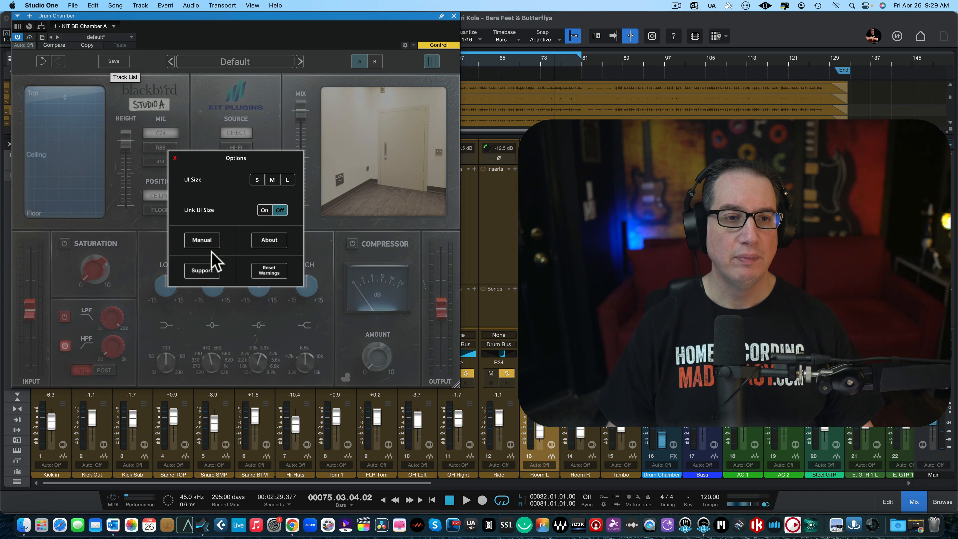
pyautogui.click(257, 180)
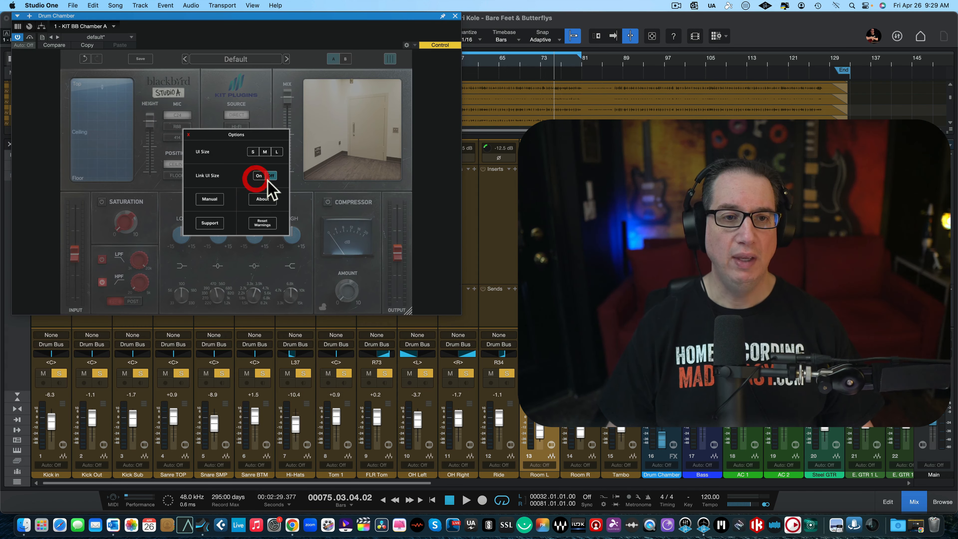
pyautogui.click(267, 151)
pyautogui.click(289, 167)
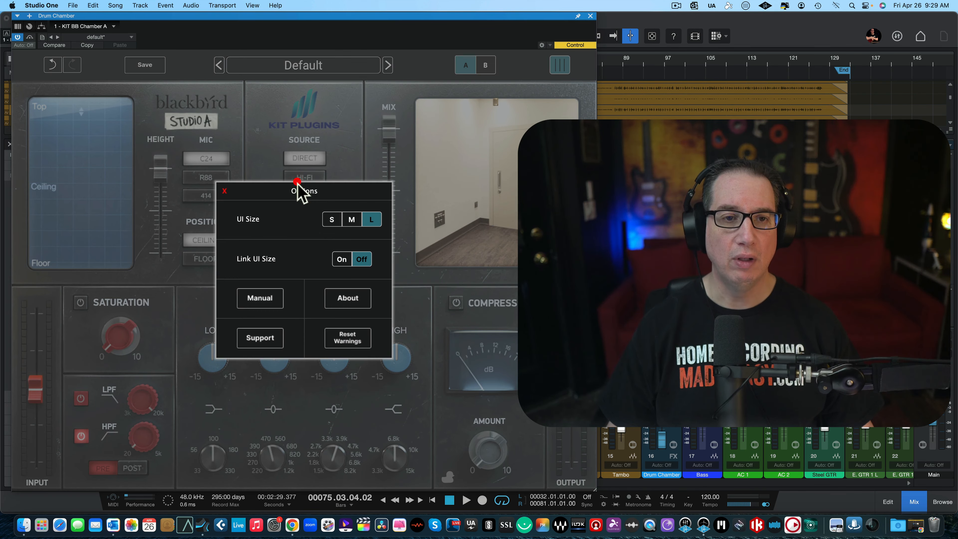
pyautogui.click(343, 220)
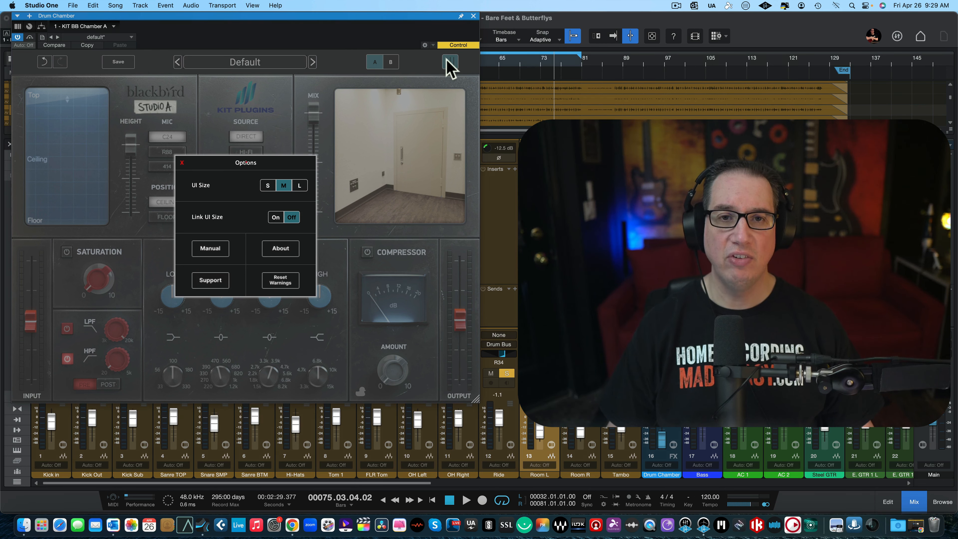
pyautogui.click(182, 162)
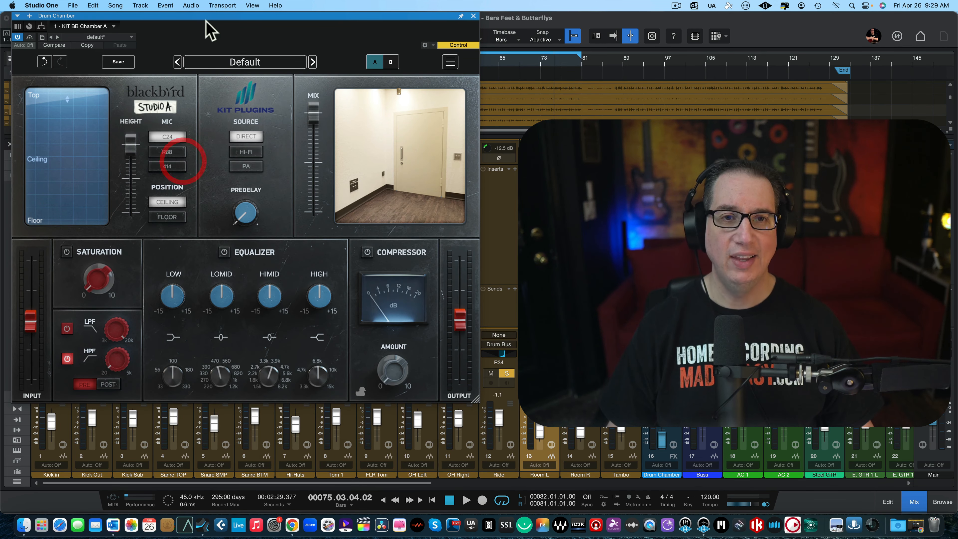
# Step: Close the Drum Chamber plug-in window and return the playhead to the start of the song
pyautogui.moveTo(205, 18)
pyautogui.mouseDown()
pyautogui.moveTo(198, 28)
pyautogui.moveTo(203, 11)
pyautogui.mouseUp()
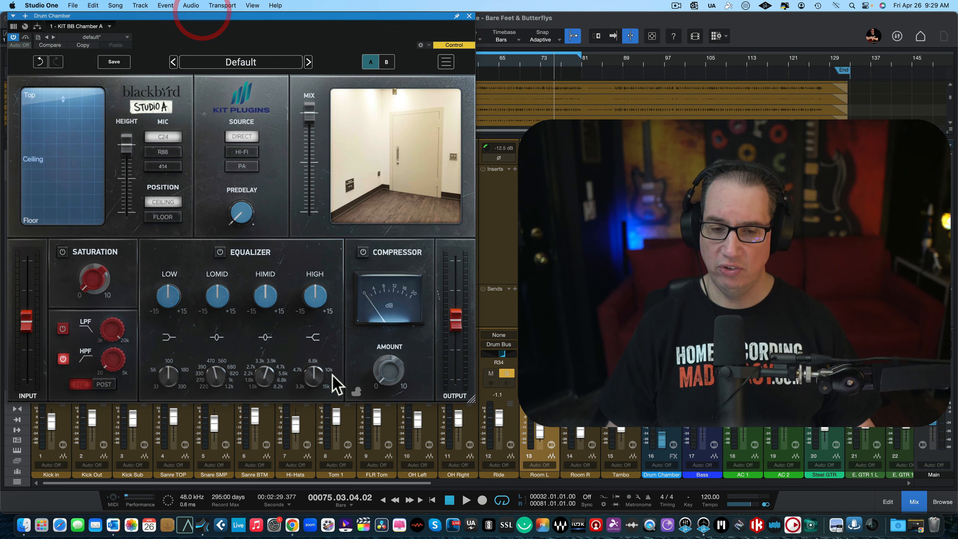
pyautogui.click(469, 16)
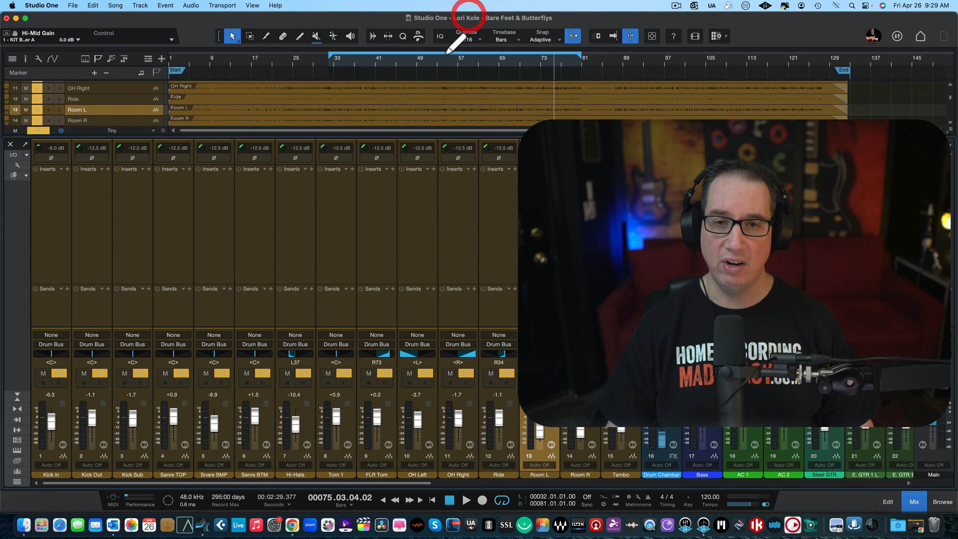
pyautogui.press(',')
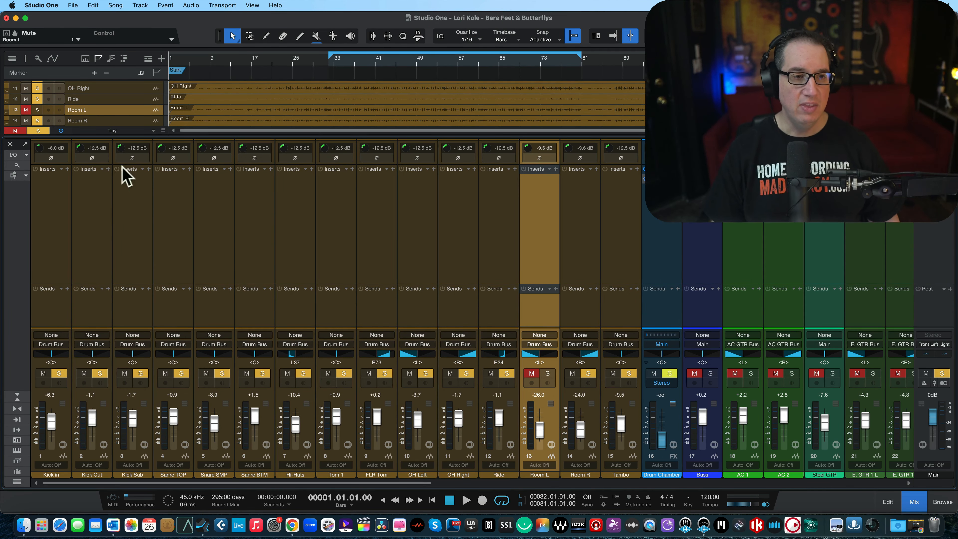
# Step: Clear all mutes and solos across the channels and select the Kick in channel
pyautogui.click(15, 131)
pyautogui.click(30, 131)
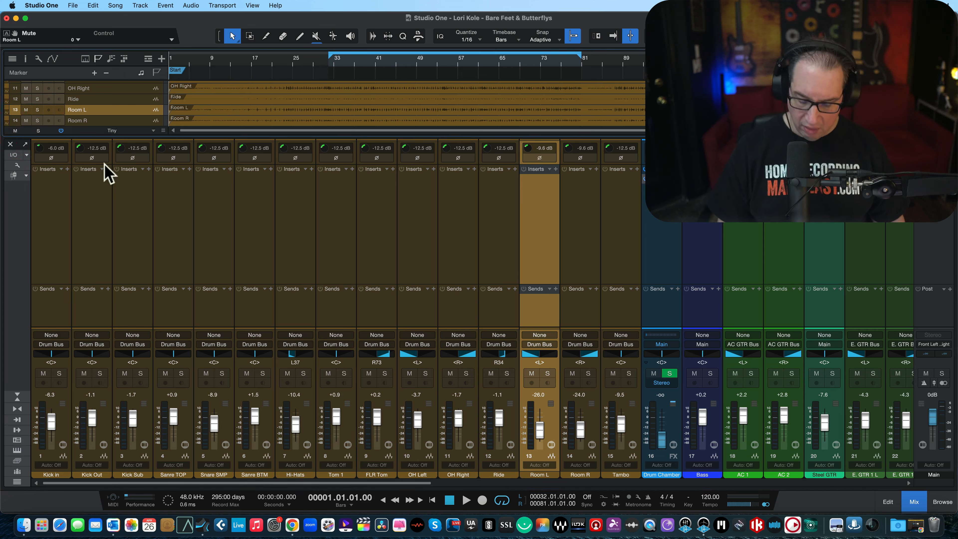
pyautogui.click(93, 259)
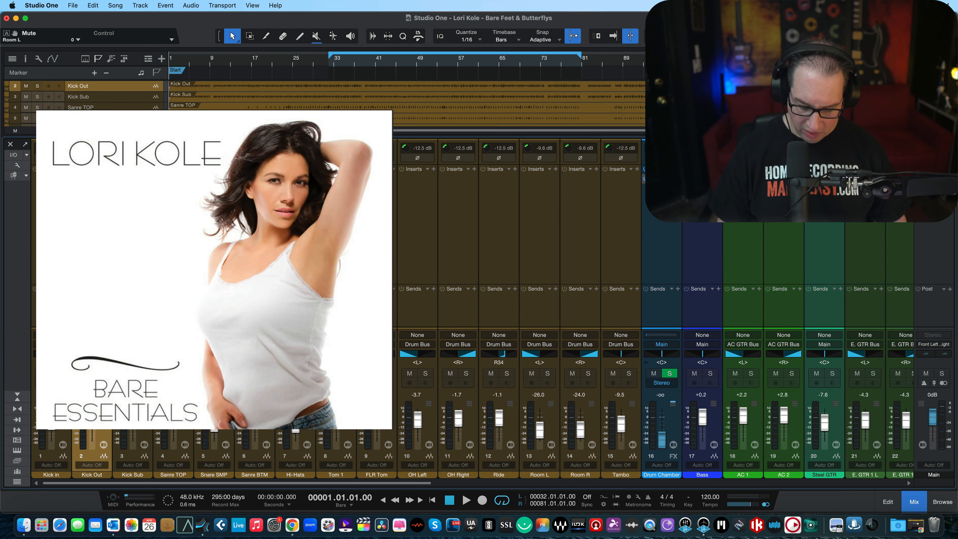
pyautogui.click(51, 258)
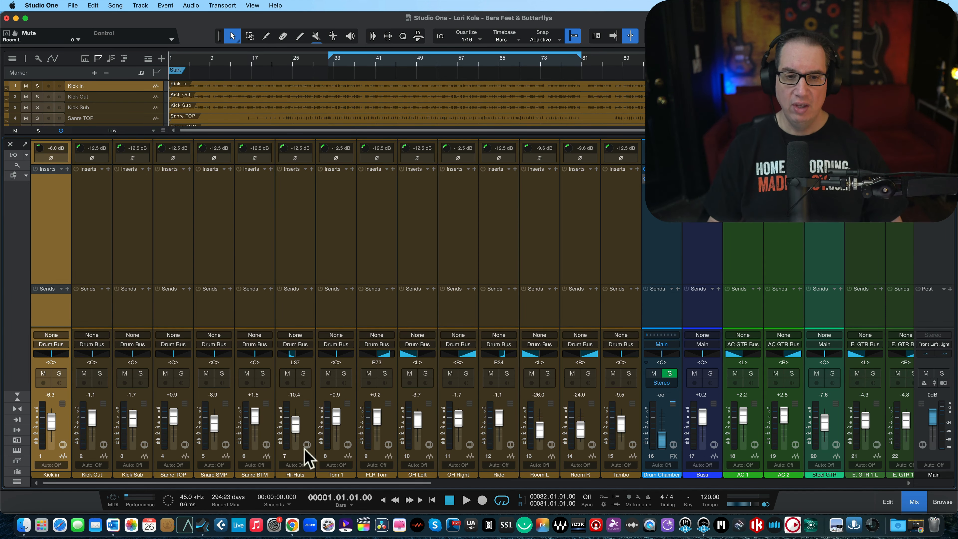
# Step: Briefly open the KIT BB Chamber A insert on the Drum Chamber channel, close it, and return to the first drum channels
pyautogui.moveTo(365, 486); pyautogui.dragTo(391, 499)
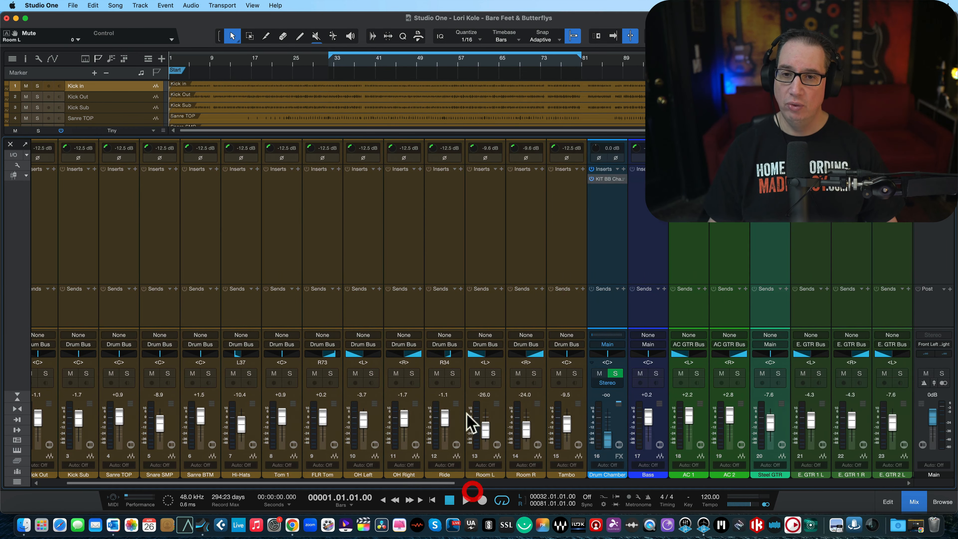
pyautogui.click(610, 180)
pyautogui.click(459, 17)
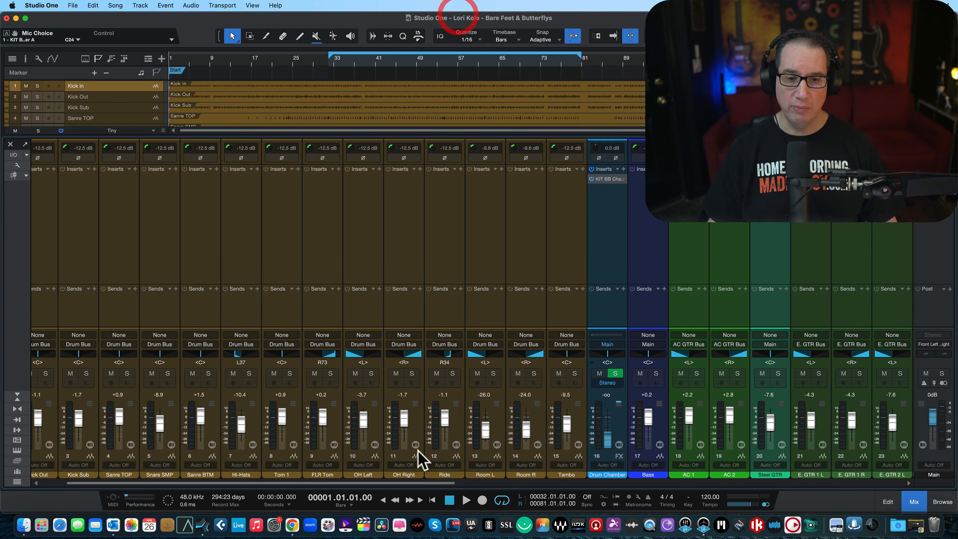
pyautogui.moveTo(402, 483); pyautogui.dragTo(297, 484)
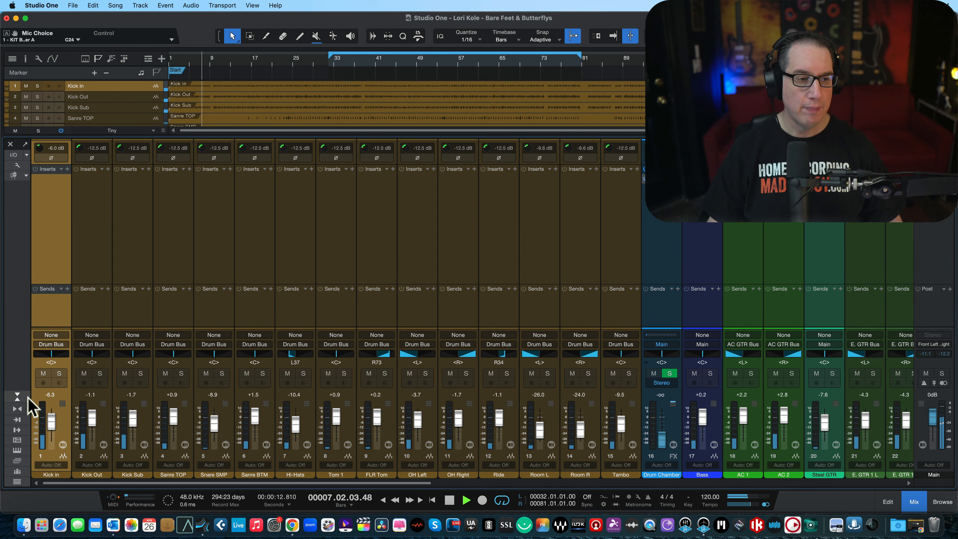
# Step: Collapse the mixer to its small view and raise the Ld Vox fader to +5.4 dB during playback
pyautogui.click(17, 396)
pyautogui.moveTo(259, 484); pyautogui.dragTo(728, 510)
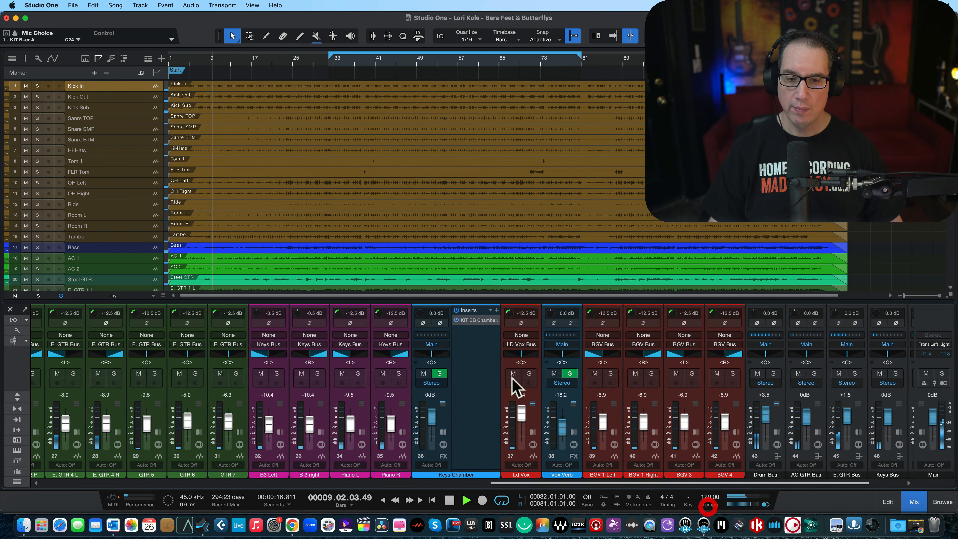
pyautogui.moveTo(522, 416); pyautogui.dragTo(522, 417)
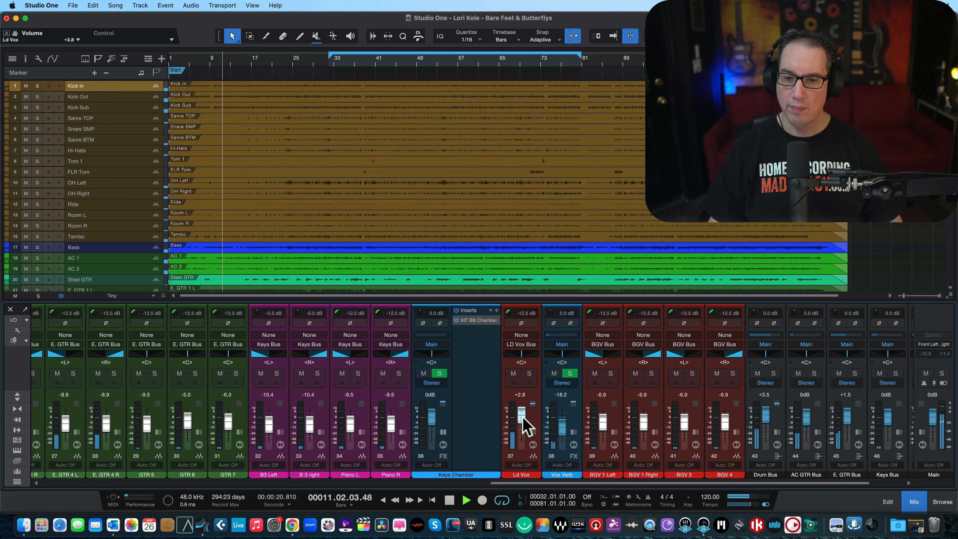
pyautogui.moveTo(522, 417); pyautogui.dragTo(522, 415)
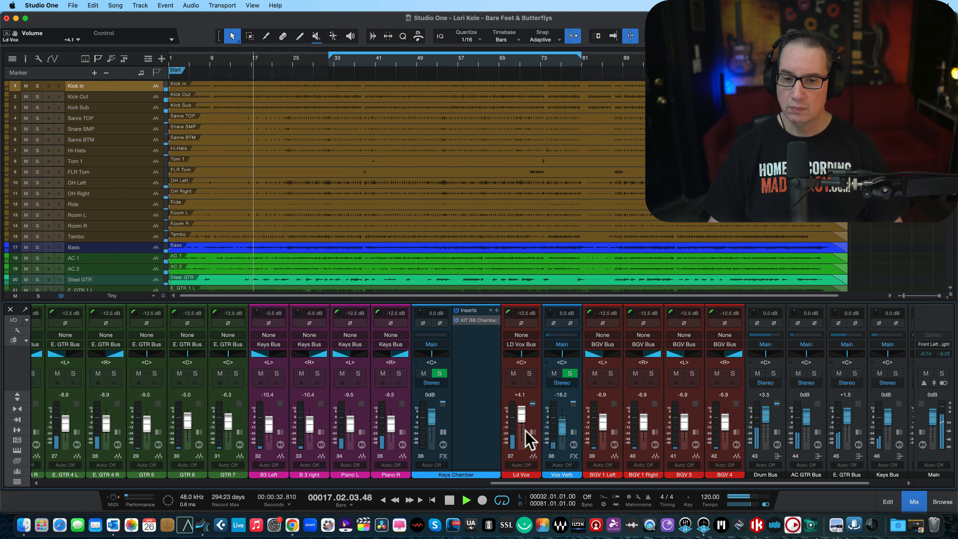
pyautogui.moveTo(521, 417); pyautogui.dragTo(520, 415)
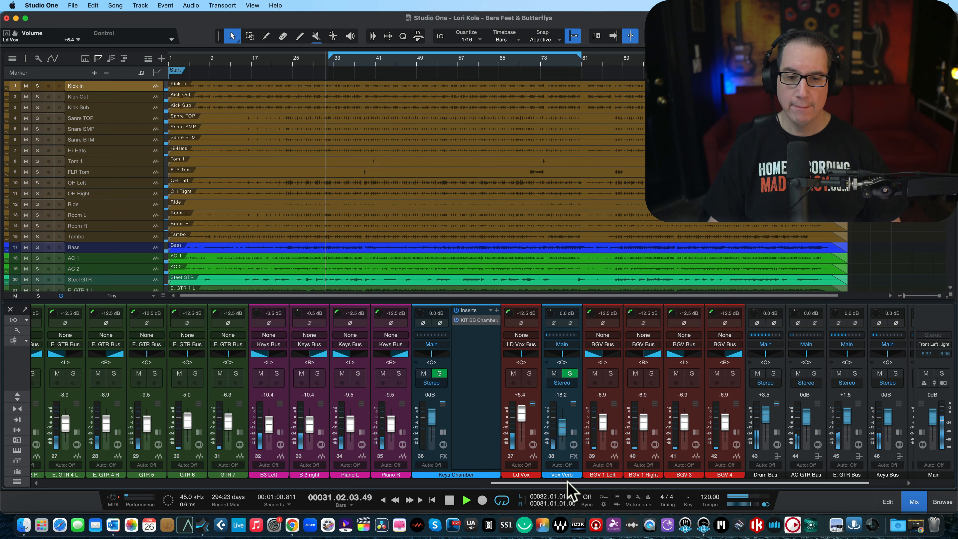
# Step: Move the playhead to bar 32 at the loop start, and resize the expanded mixer so inserts and sends share space with the tracks
pyautogui.moveTo(568, 483); pyautogui.dragTo(189, 484)
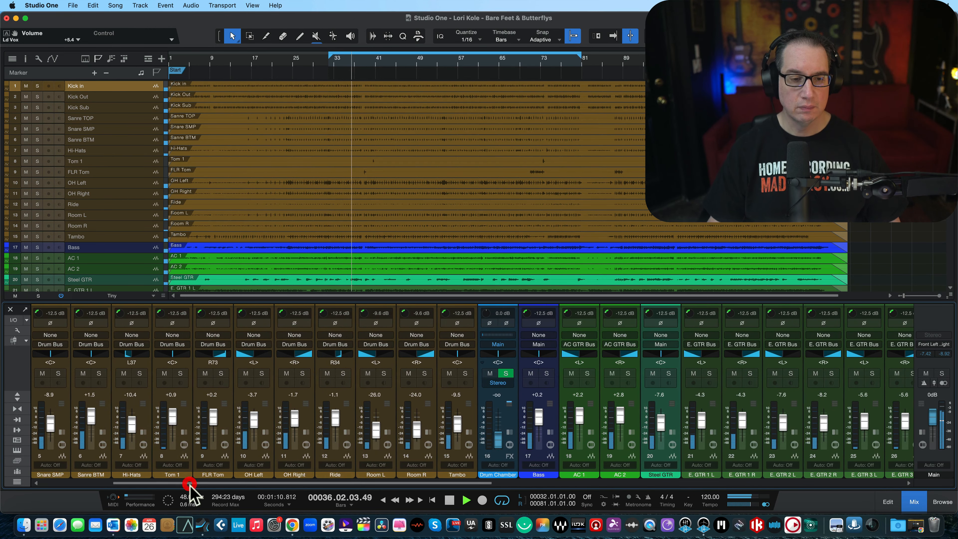
pyautogui.moveTo(259, 484)
pyautogui.mouseDown()
pyautogui.moveTo(158, 485)
pyautogui.moveTo(247, 482)
pyautogui.mouseUp()
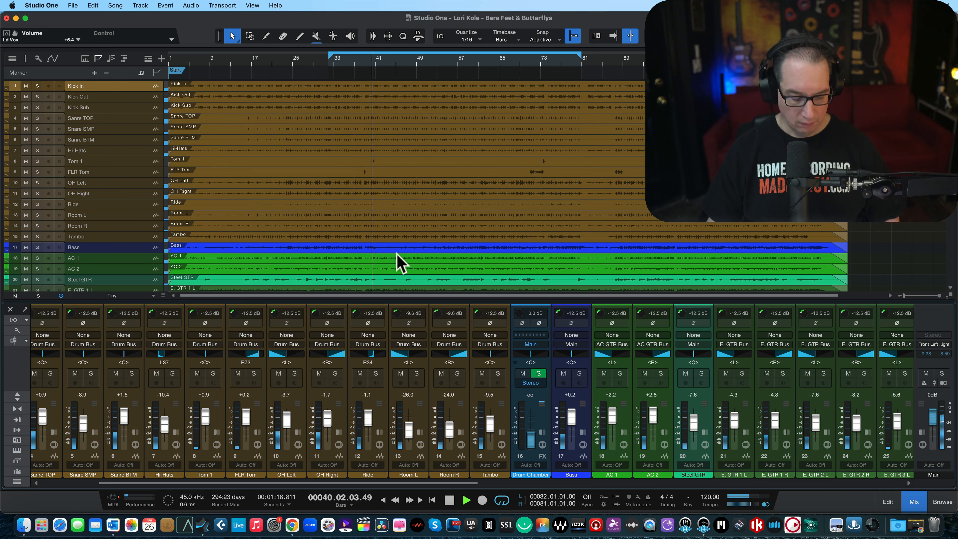
pyautogui.click(332, 64)
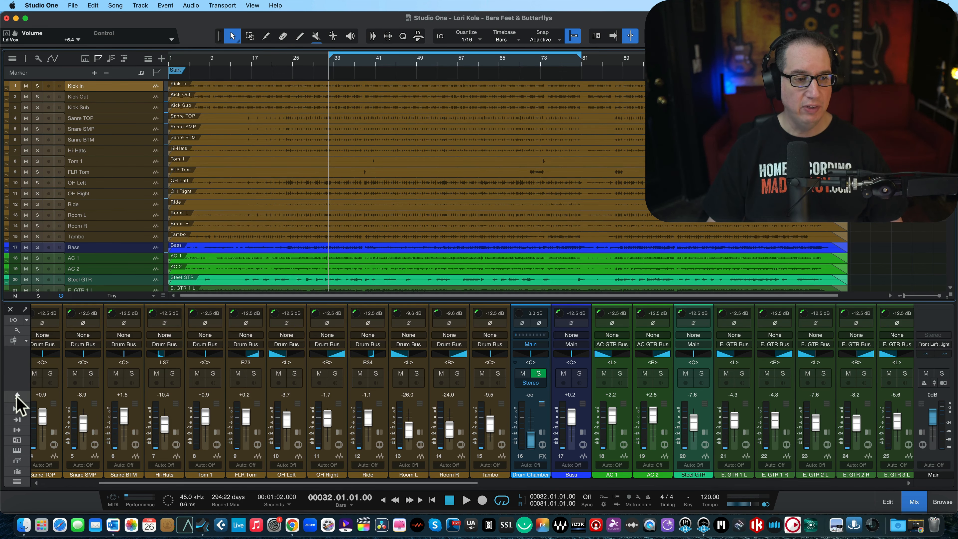
pyautogui.click(17, 395)
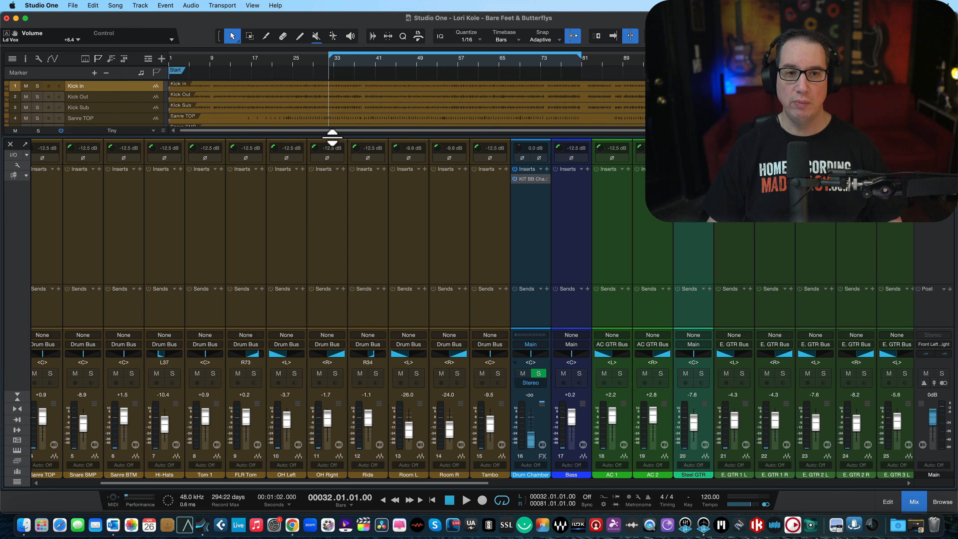
pyautogui.moveTo(332, 137); pyautogui.dragTo(332, 211)
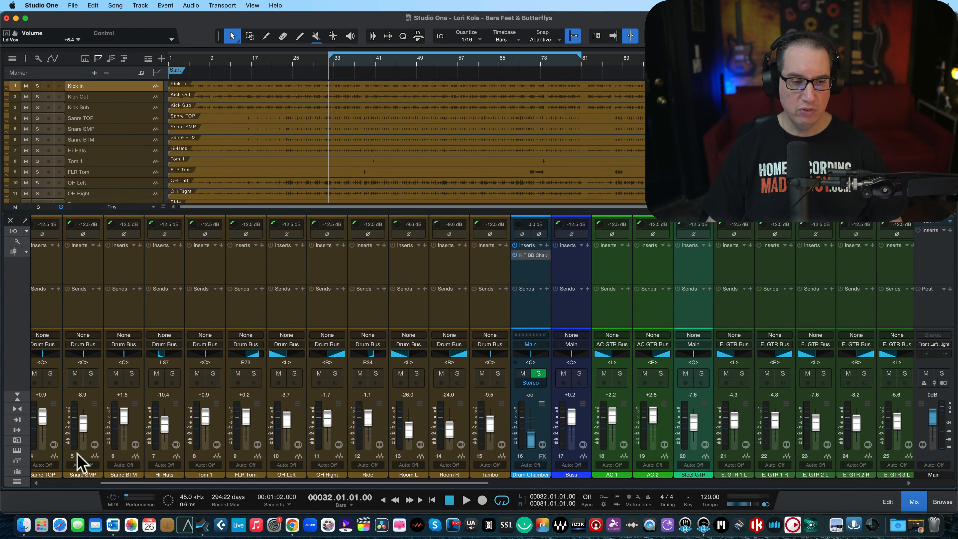
# Step: Solo the Drum Bus and open the KIT BB Chamber A plug-in on the Drum Chamber channel
pyautogui.moveTo(408, 483); pyautogui.dragTo(815, 509)
pyautogui.click(697, 373)
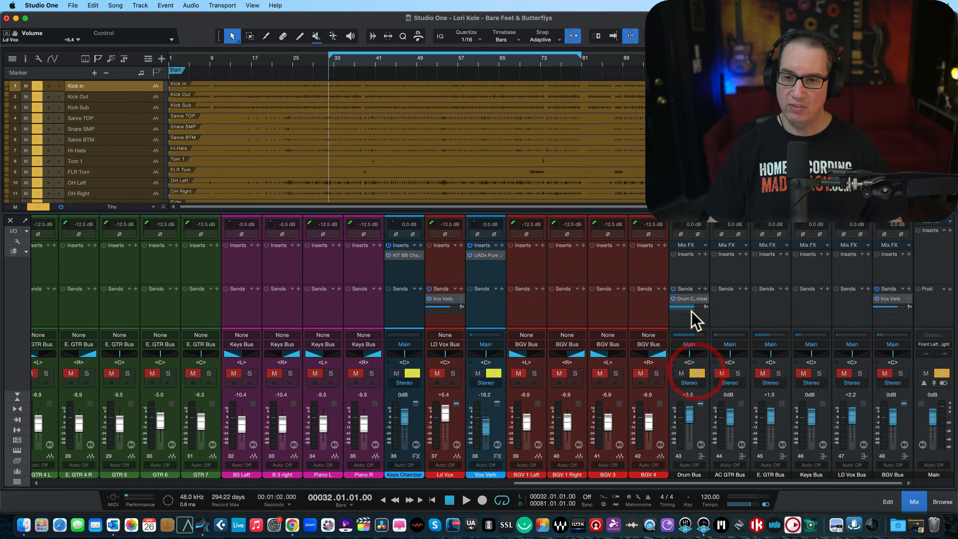
pyautogui.moveTo(645, 484); pyautogui.dragTo(285, 498)
pyautogui.click(412, 306)
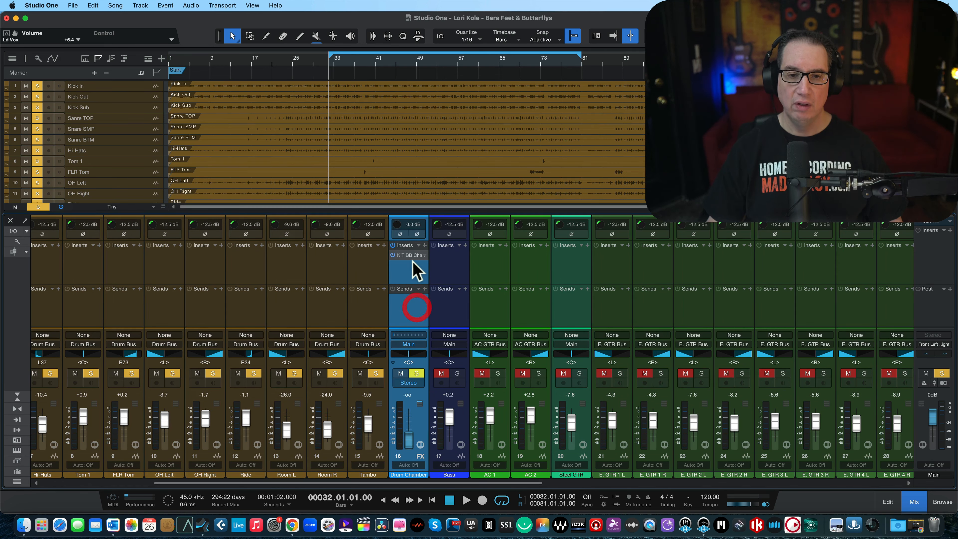
pyautogui.click(412, 257)
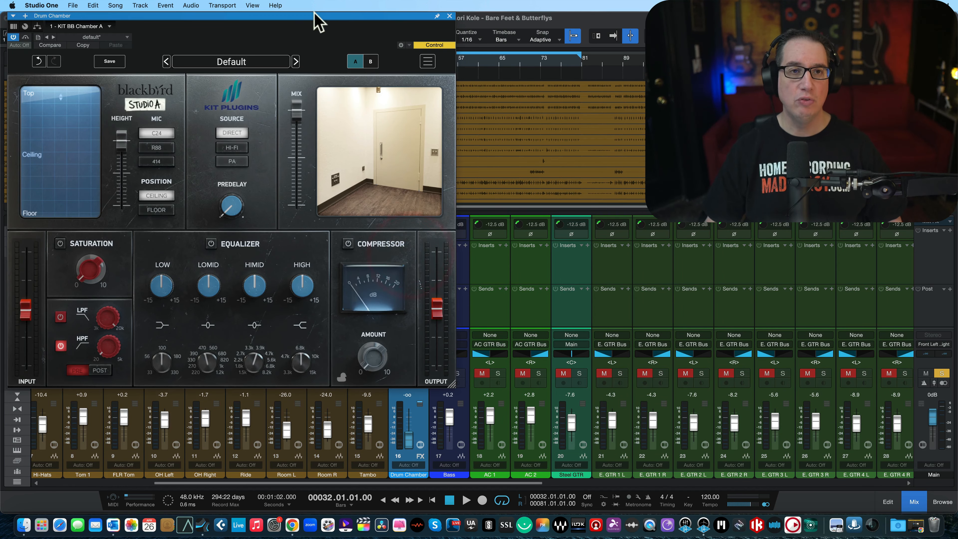
# Step: Shrink and reposition the plug-in window so the Drum Chamber fader stays accessible beneath it
pyautogui.moveTo(322, 17); pyautogui.dragTo(316, 17)
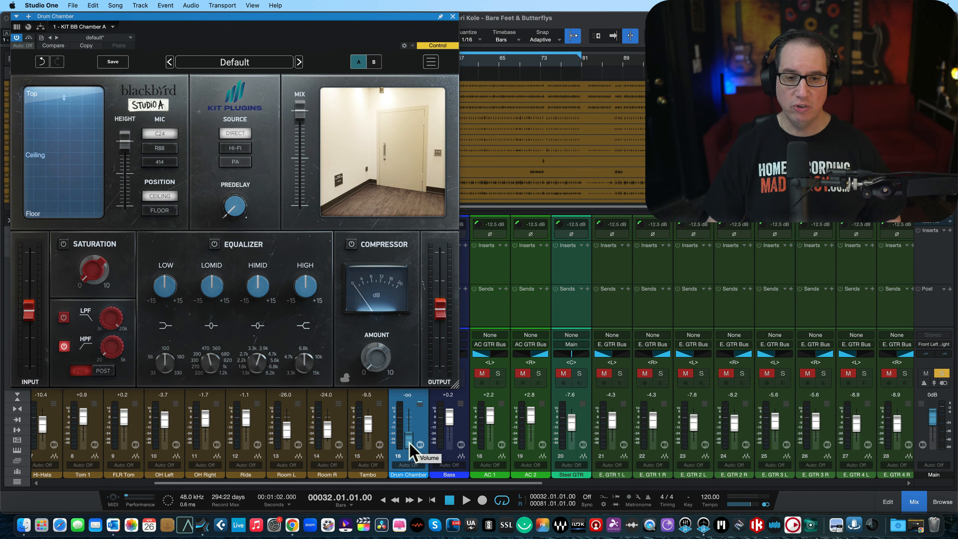
pyautogui.moveTo(457, 387); pyautogui.dragTo(418, 365)
pyautogui.moveTo(227, 19); pyautogui.dragTo(227, 24)
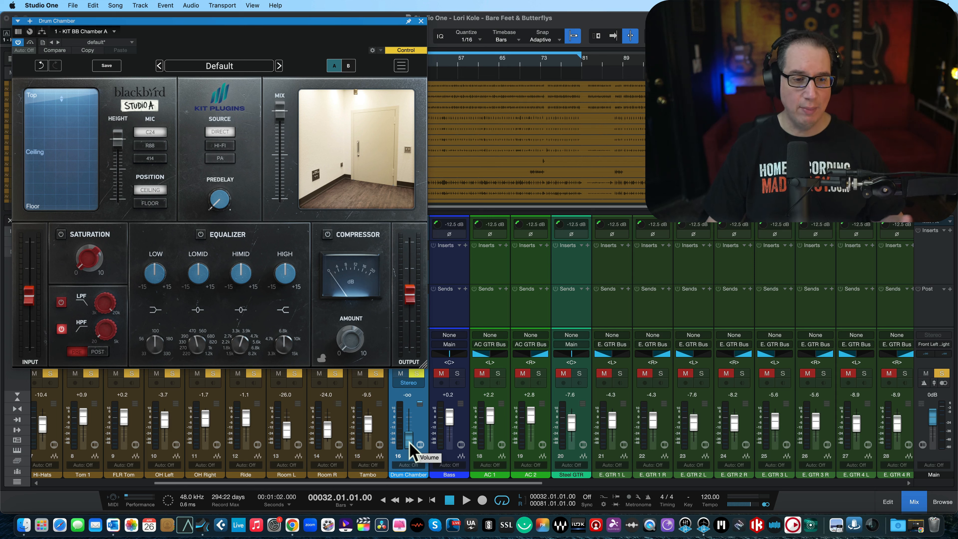
# Step: Play the soloed drums, raise the Drum Chamber fader from silence to -1.1 dB, and stop playback
pyautogui.press('space')
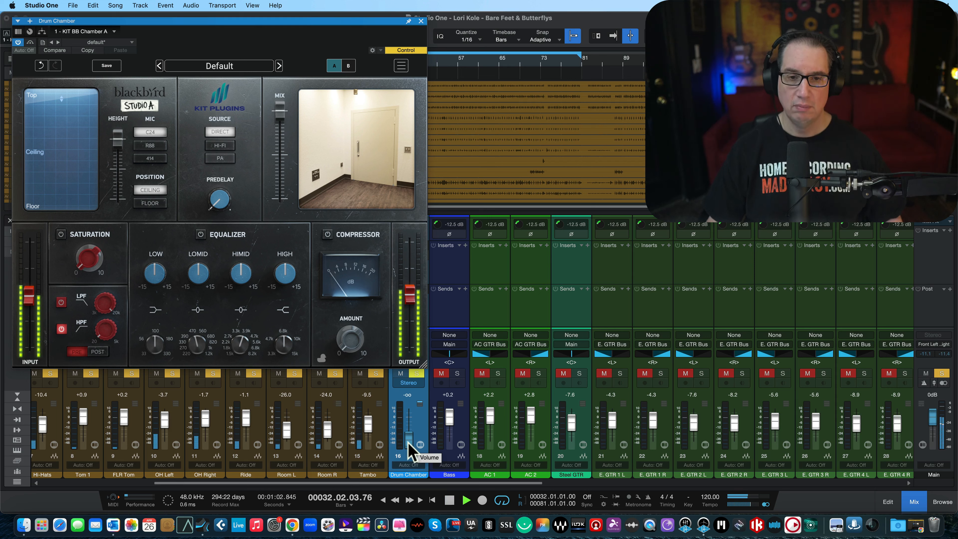
pyautogui.moveTo(410, 444); pyautogui.dragTo(408, 424)
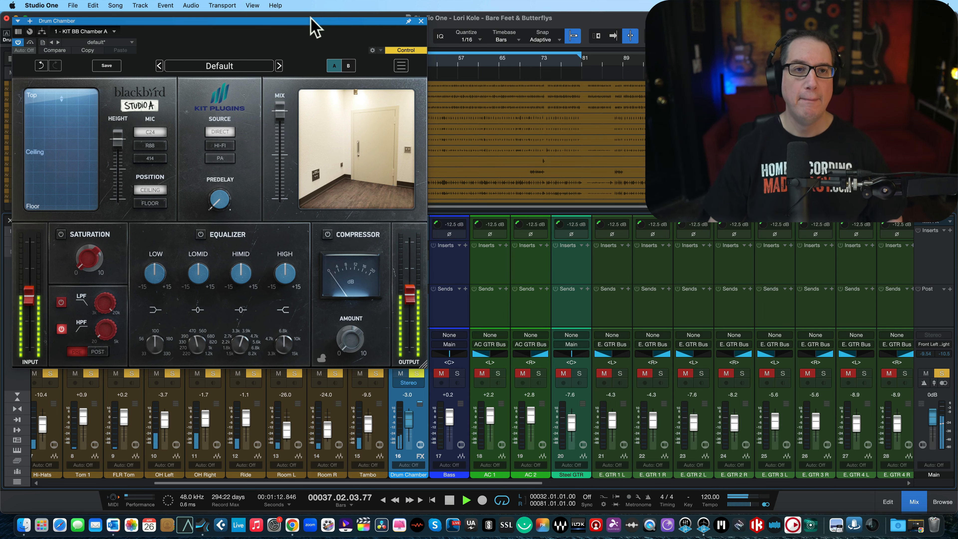
pyautogui.moveTo(309, 24); pyautogui.dragTo(315, 20)
pyautogui.press('space')
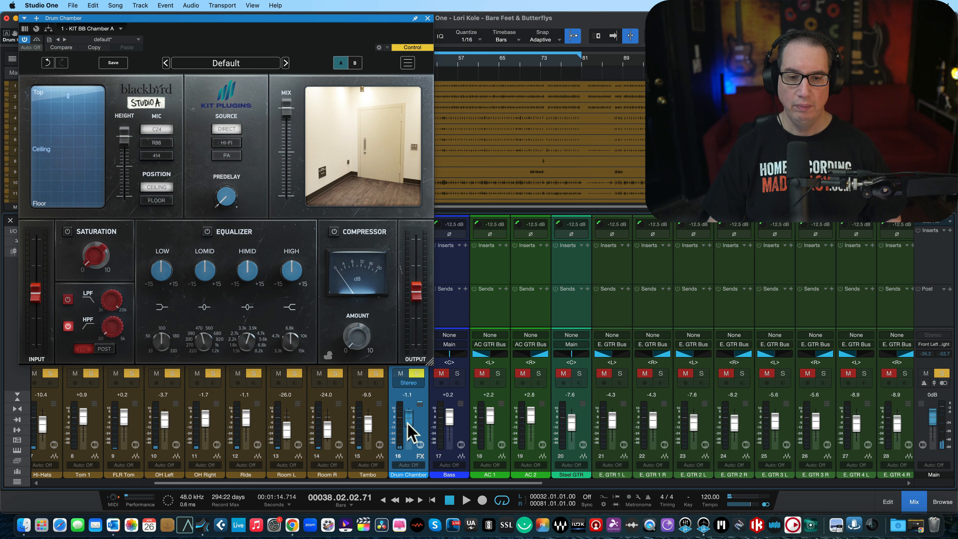
pyautogui.moveTo(409, 426); pyautogui.dragTo(408, 420)
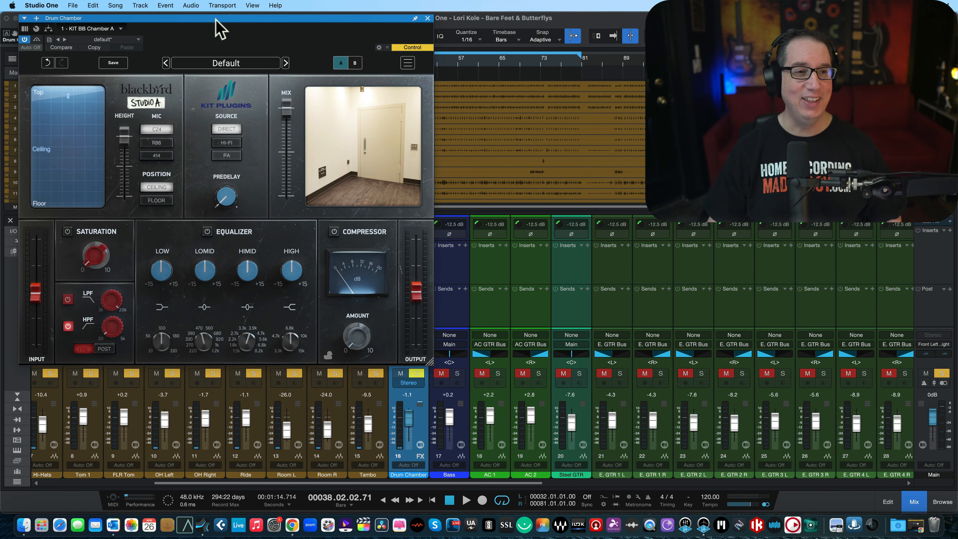
# Step: Enlarge the Drum Chamber plug-in window slightly and adjust its placement over the mixer
pyautogui.moveTo(215, 22); pyautogui.dragTo(218, 21)
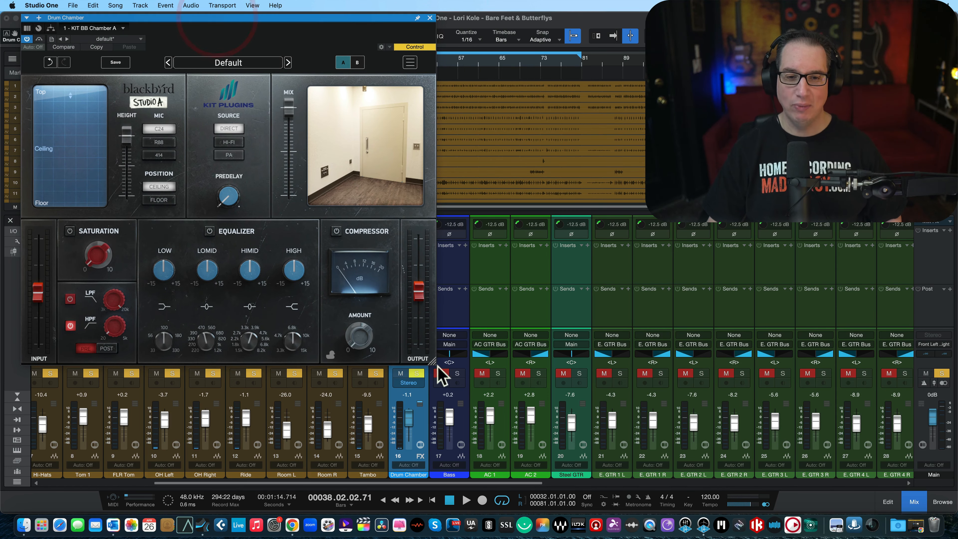
pyautogui.moveTo(434, 360); pyautogui.dragTo(454, 378)
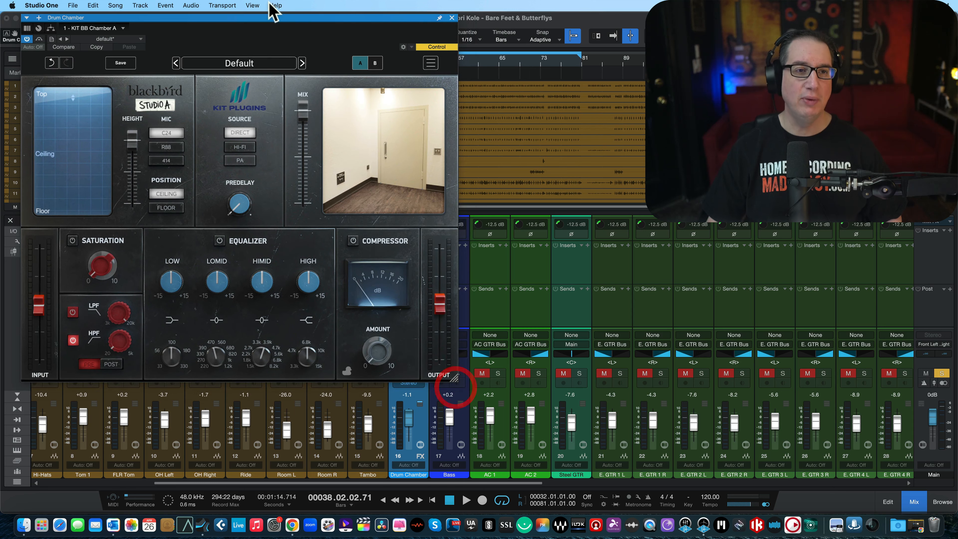
pyautogui.moveTo(203, 26); pyautogui.dragTo(203, 28)
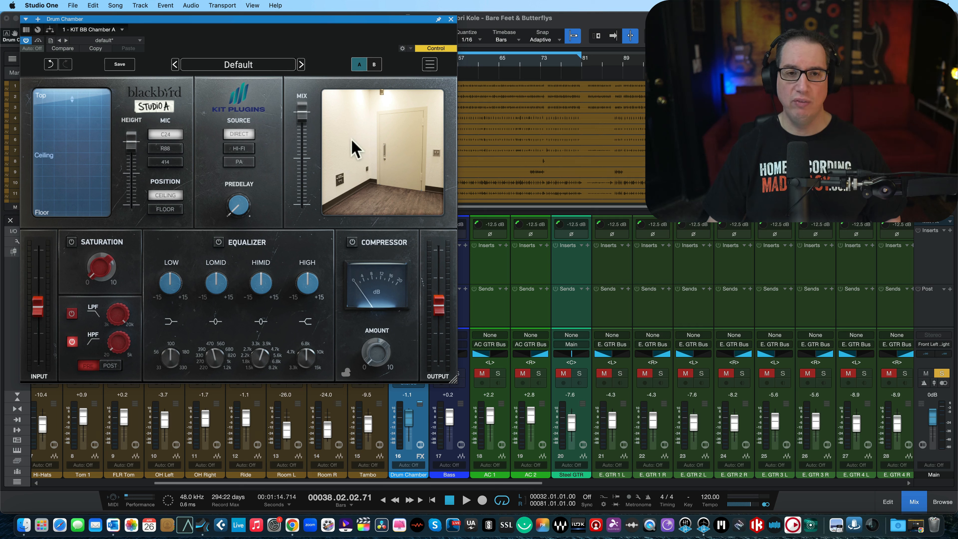
# Step: Play the drums and audition the C24 ceiling mic's height at 100%, 50% and 0%, returning it to 100%
pyautogui.moveTo(126, 140)
pyautogui.mouseDown()
pyautogui.moveTo(136, 184)
pyautogui.moveTo(134, 139)
pyautogui.mouseUp()
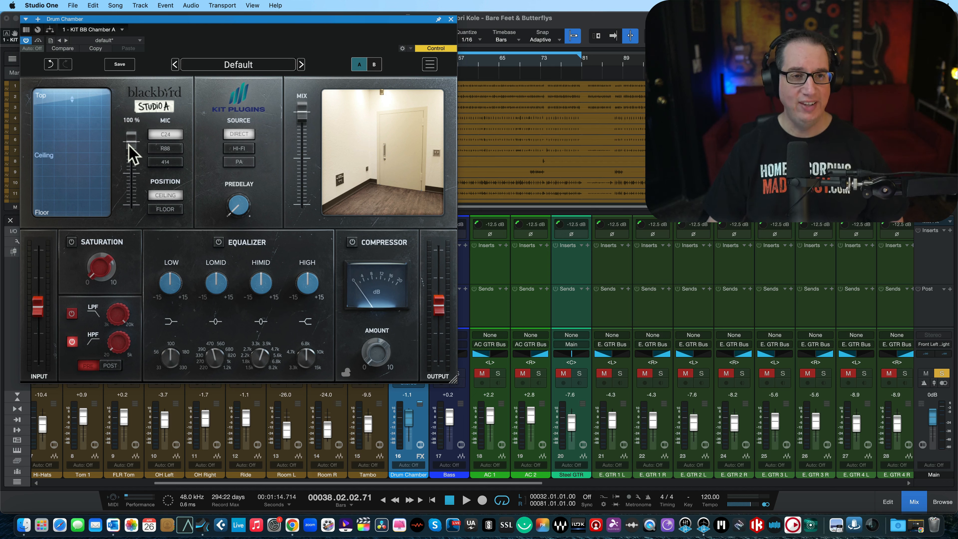
pyautogui.press('space')
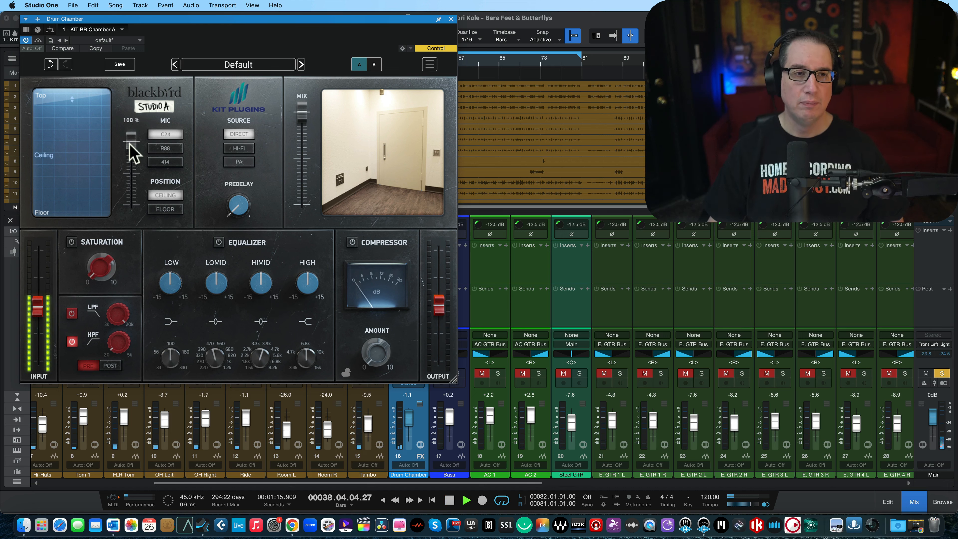
pyautogui.moveTo(130, 145); pyautogui.dragTo(131, 188)
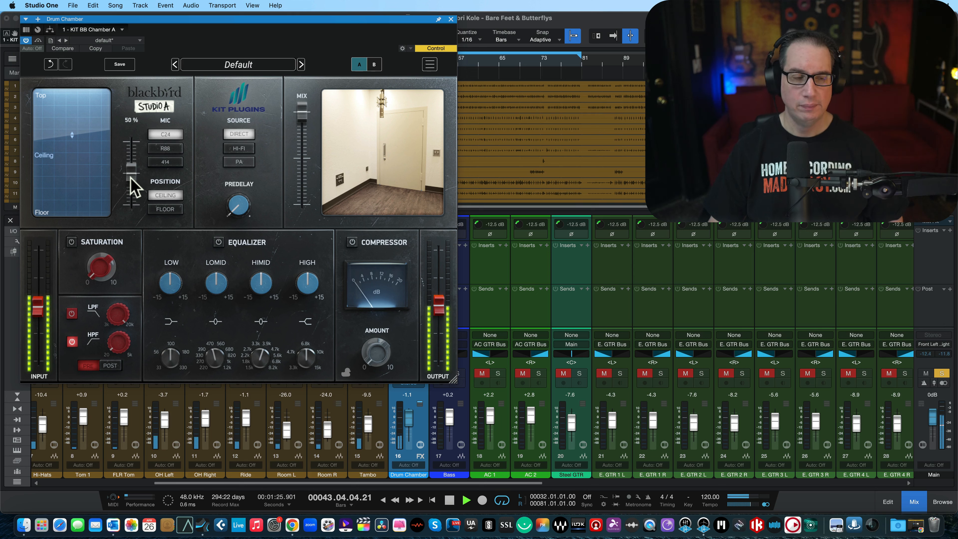
pyautogui.moveTo(131, 181); pyautogui.dragTo(131, 226)
pyautogui.click(129, 216)
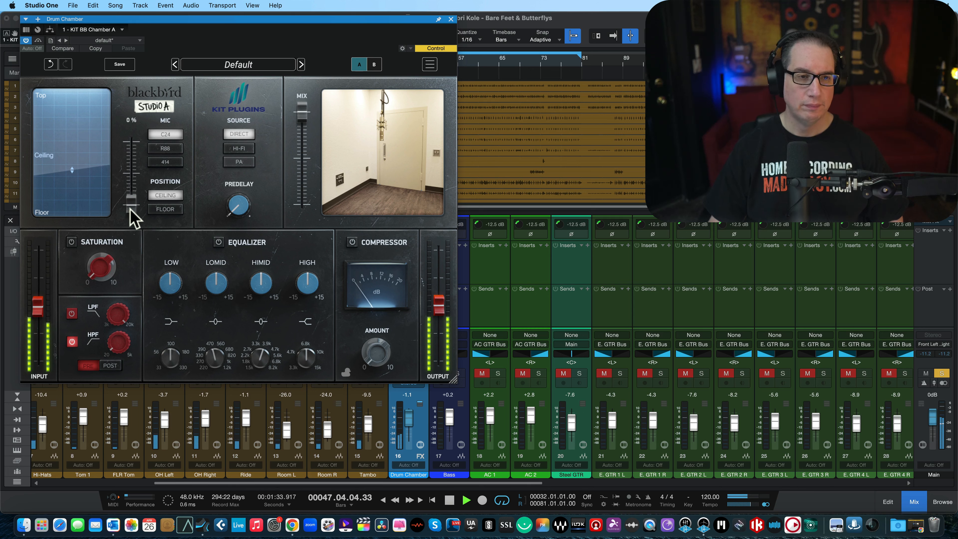
pyautogui.moveTo(130, 210); pyautogui.dragTo(129, 134)
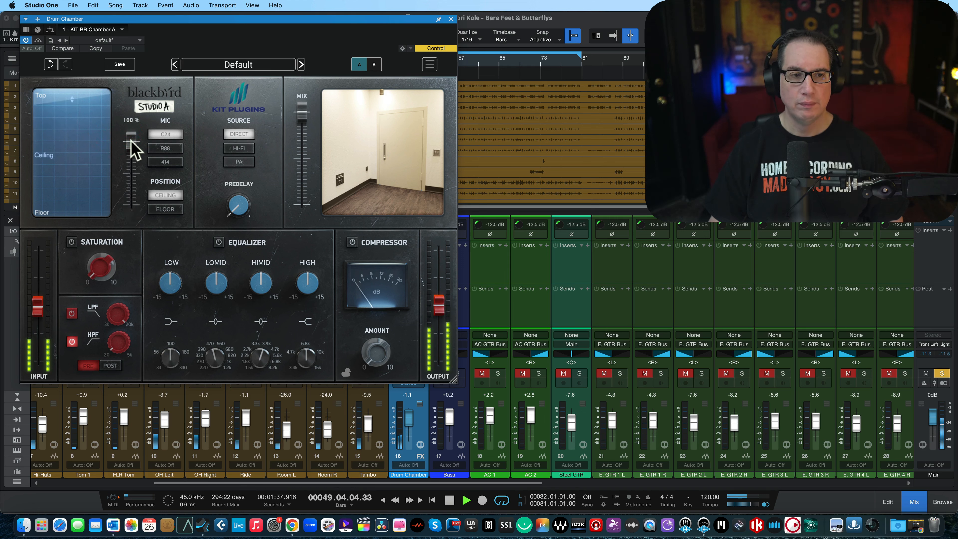
# Step: Pause playback, lower the C24 ceiling mic's height to 59% while replaying the drums, and stop playback
pyautogui.press('space')
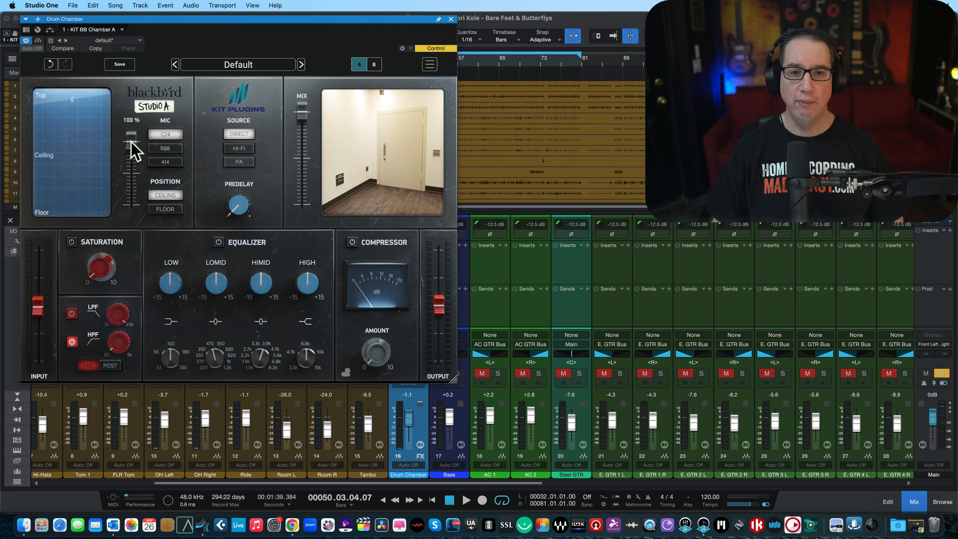
pyautogui.moveTo(131, 142); pyautogui.dragTo(132, 184)
pyautogui.press('space')
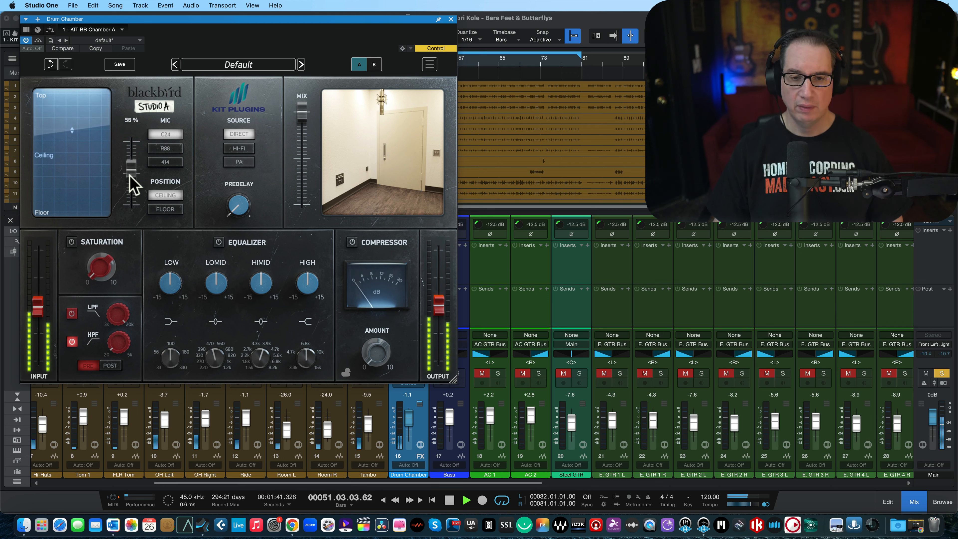
pyautogui.moveTo(131, 170); pyautogui.dragTo(142, 167)
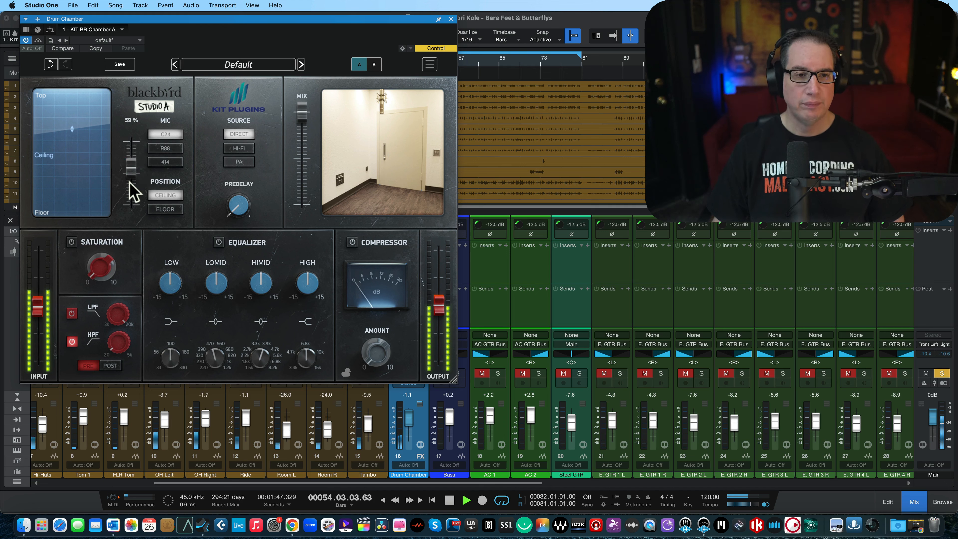
pyautogui.press('space')
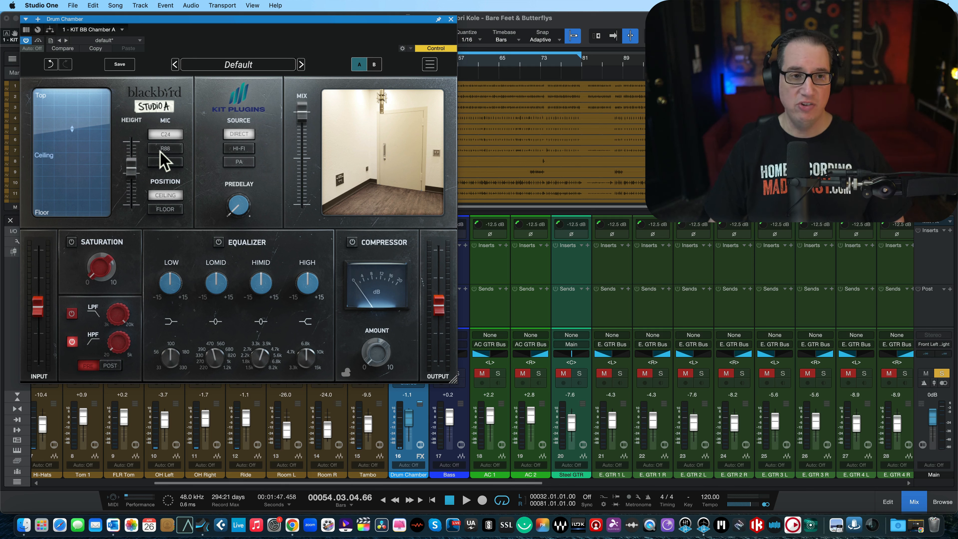
# Step: Play the drums and compare the C24, R88 and 414 ceiling mics with the height raised to 66%, ending on the 414
pyautogui.press('space')
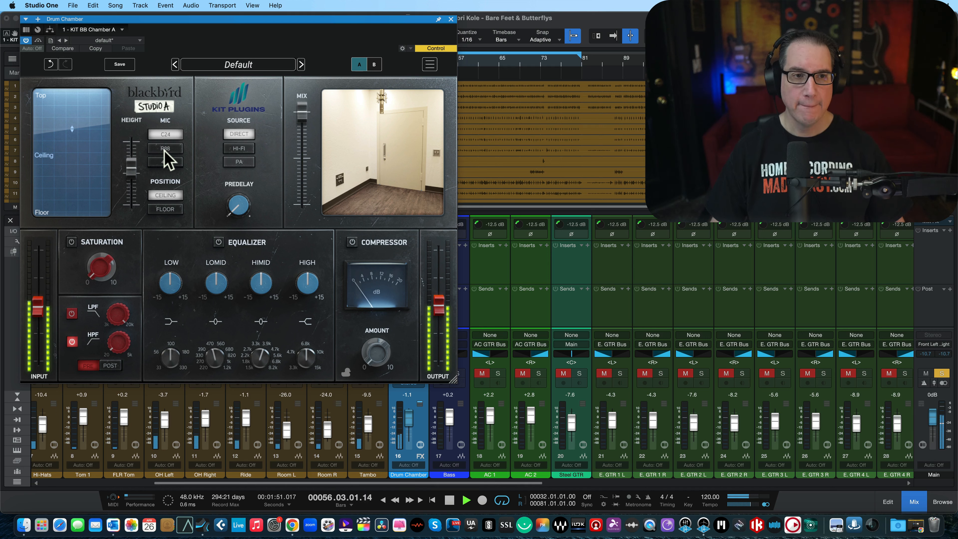
pyautogui.click(165, 151)
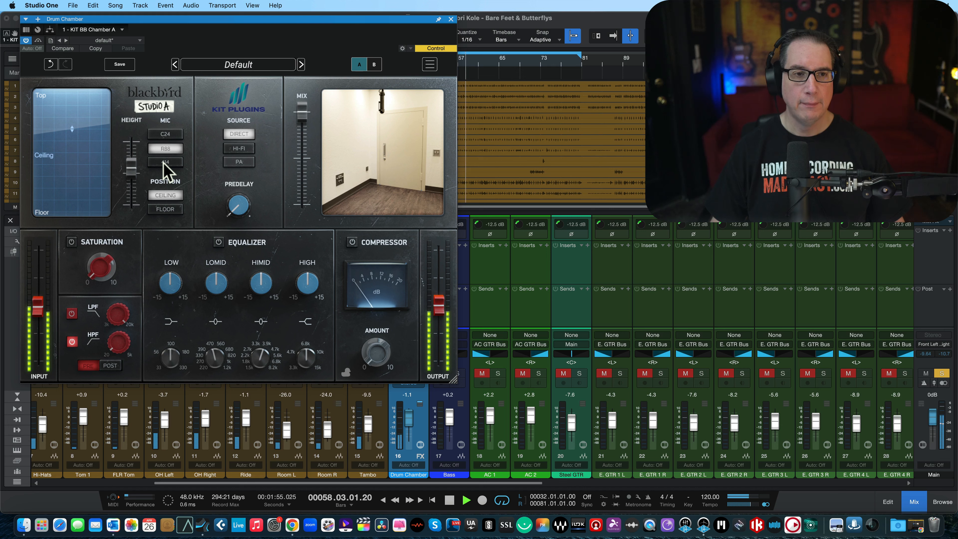
pyautogui.click(165, 161)
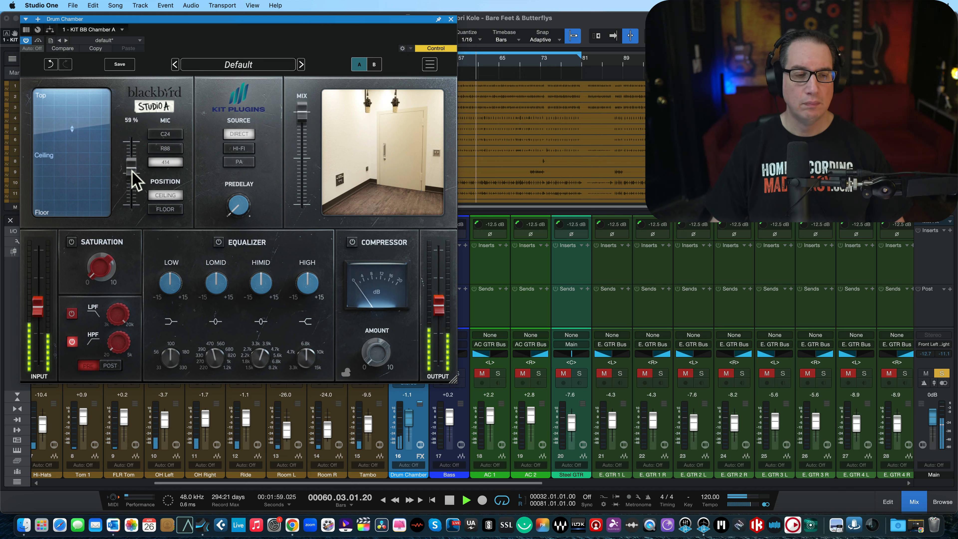
pyautogui.moveTo(134, 173); pyautogui.dragTo(133, 166)
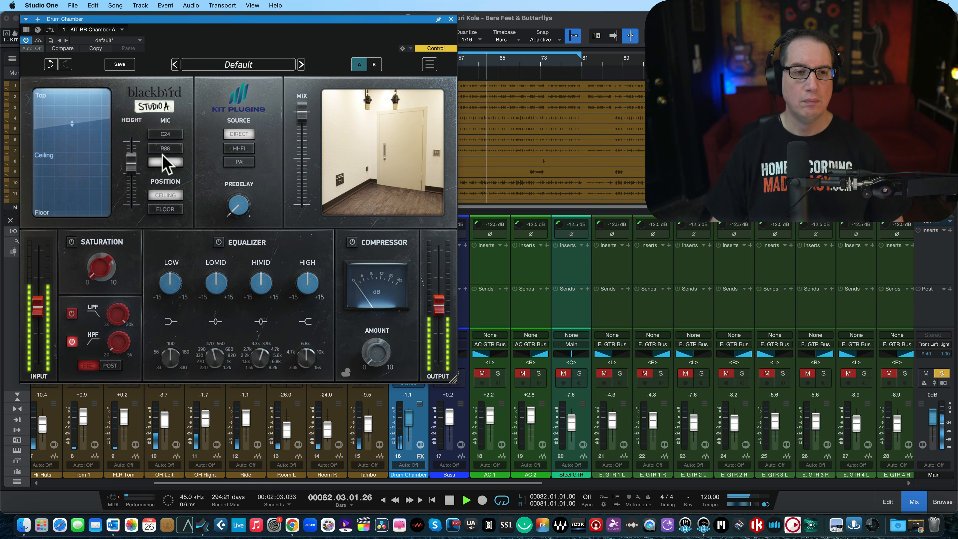
pyautogui.click(165, 134)
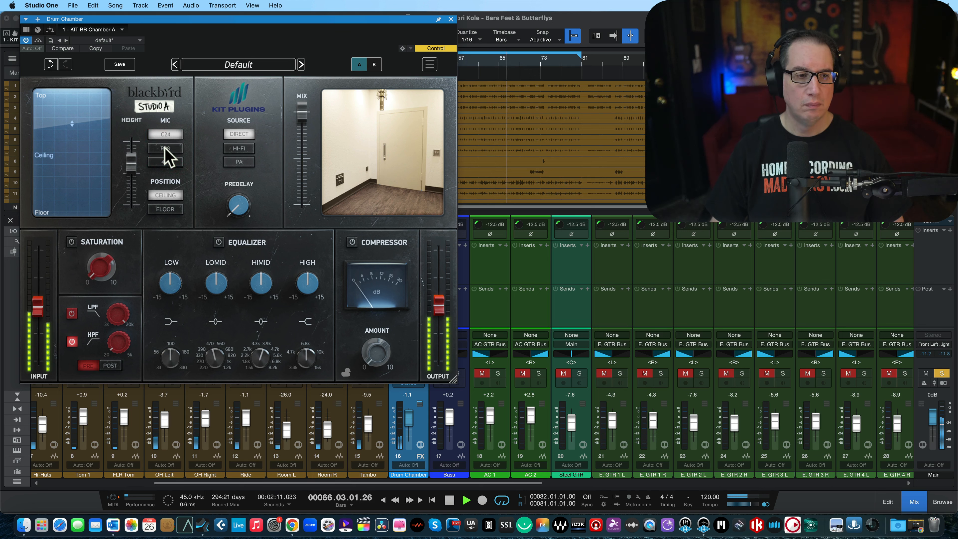
pyautogui.click(166, 148)
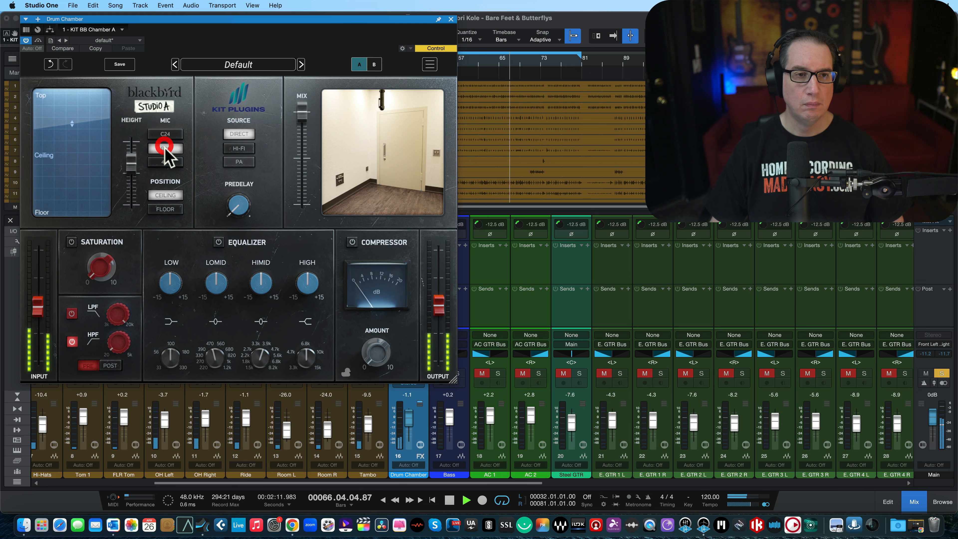
pyautogui.click(165, 163)
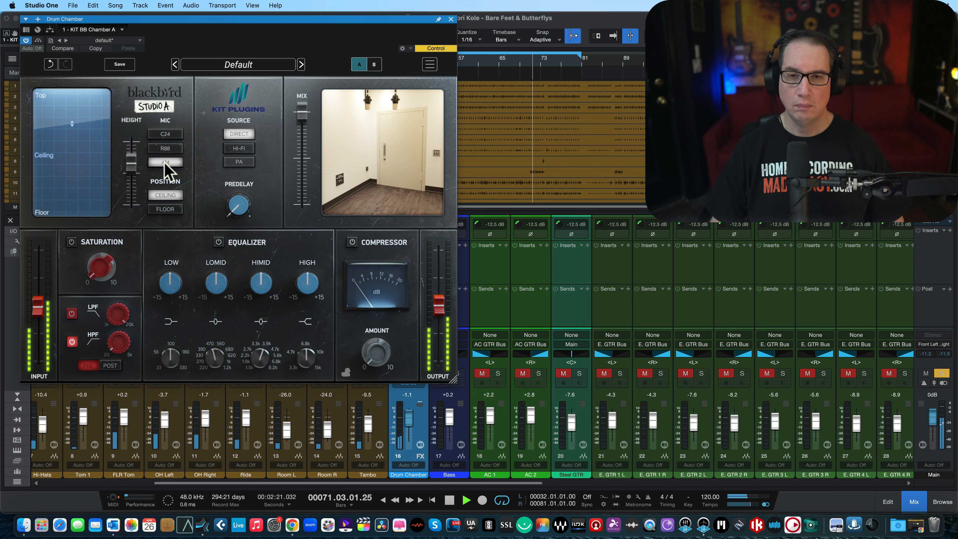
pyautogui.press('space')
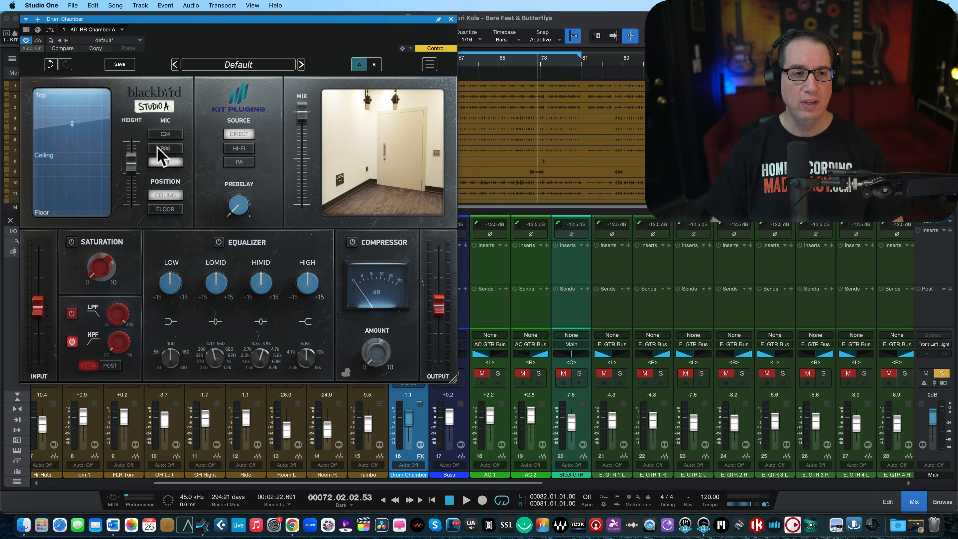
# Step: Set the 414 ceiling mics' height to 77%, and raise the chamber plug-in's input level and its output level to 0.8
pyautogui.moveTo(122, 184)
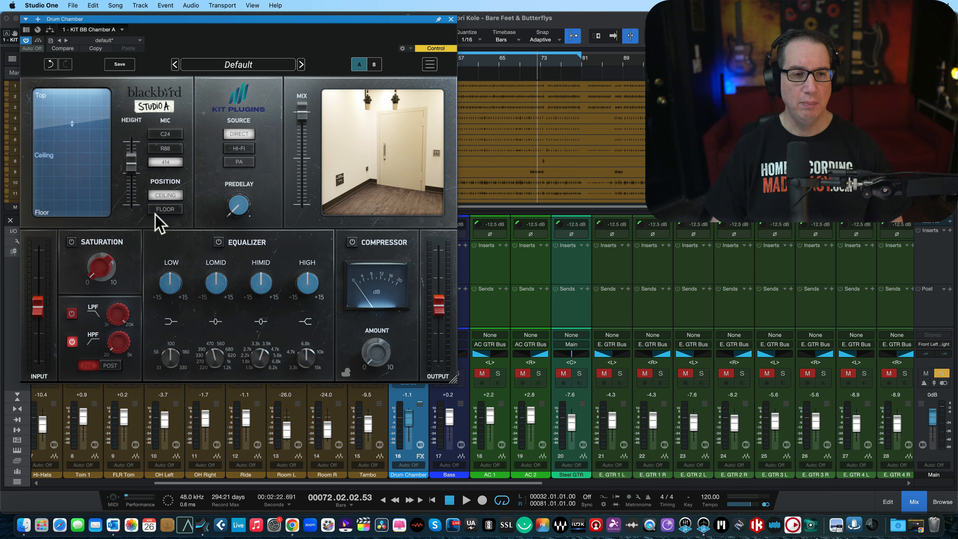
pyautogui.moveTo(127, 164)
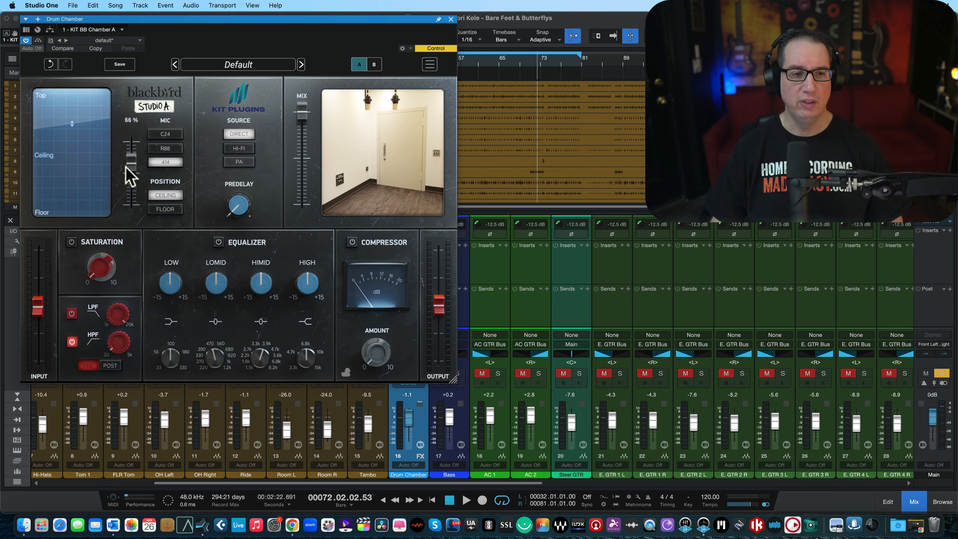
pyautogui.moveTo(129, 175); pyautogui.dragTo(131, 155)
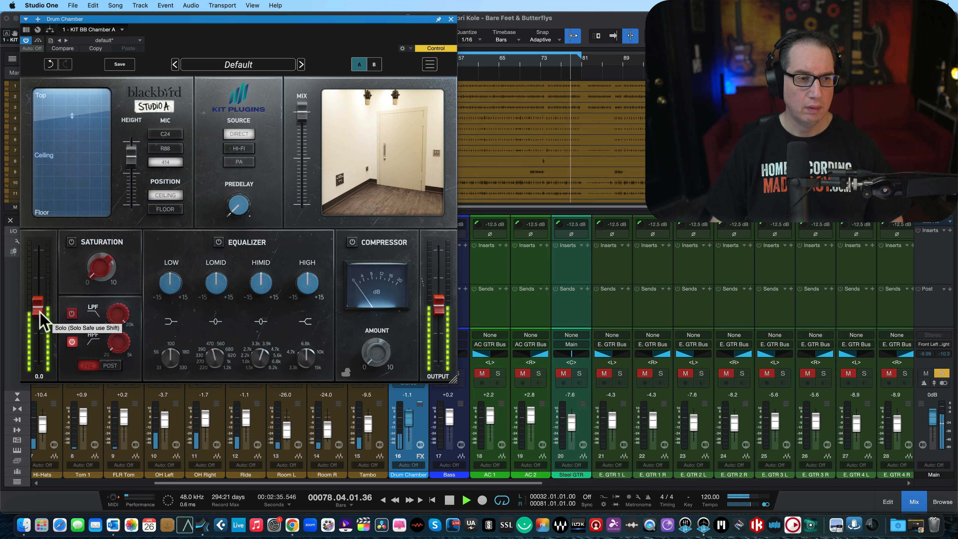
pyautogui.moveTo(40, 308); pyautogui.dragTo(40, 296)
pyautogui.moveTo(436, 306); pyautogui.dragTo(437, 301)
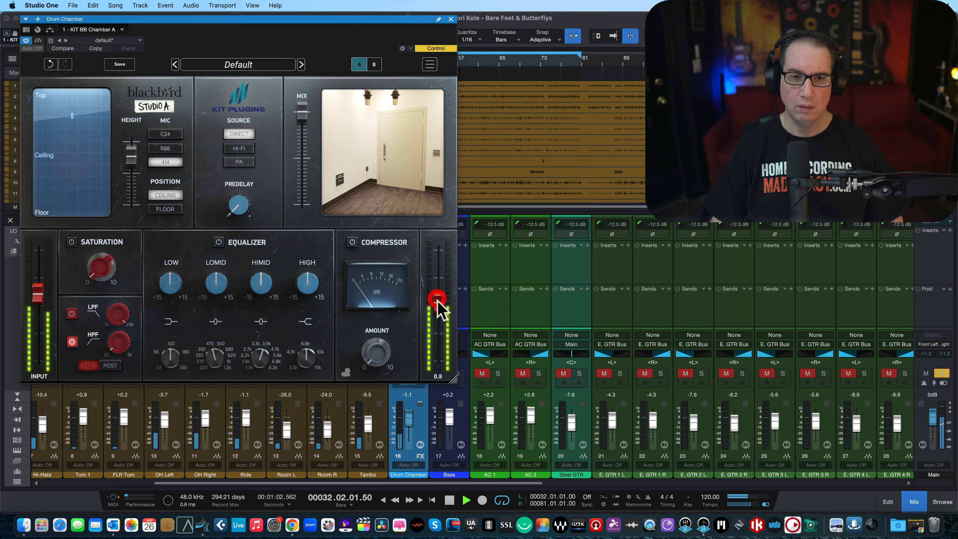
# Step: Compare the 414 mics in the floor and ceiling positions with the height slightly lowered, ending on the floor position
pyautogui.click(165, 210)
pyautogui.moveTo(129, 160)
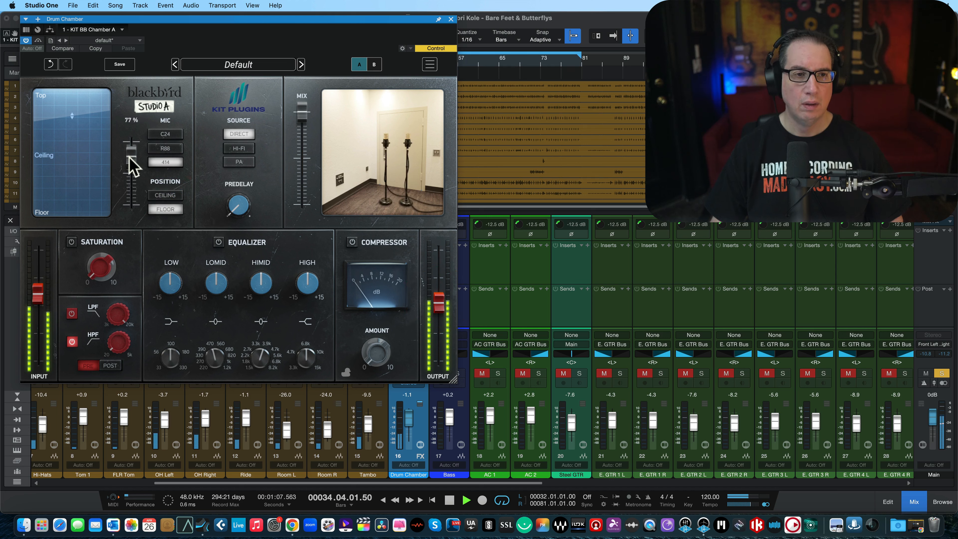
pyautogui.moveTo(130, 158); pyautogui.dragTo(130, 167)
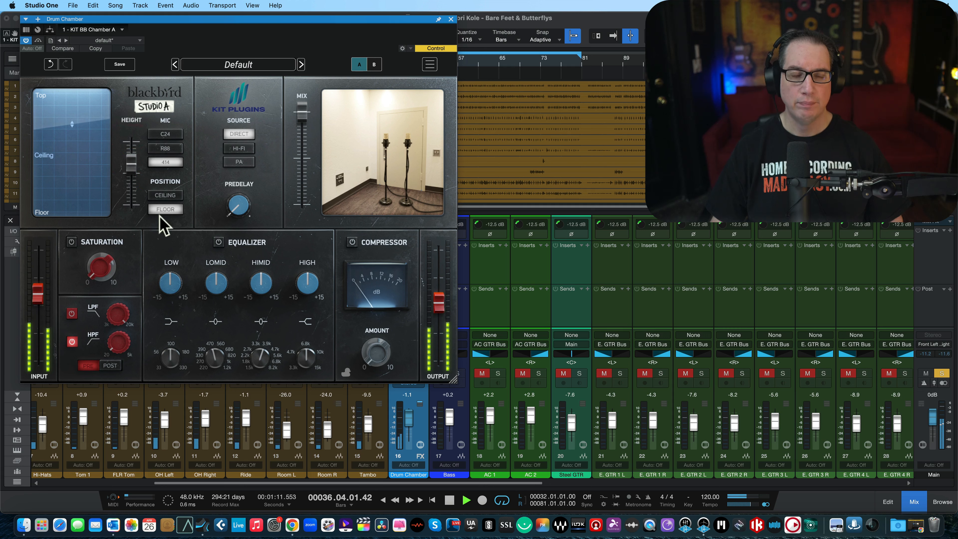
pyautogui.click(166, 195)
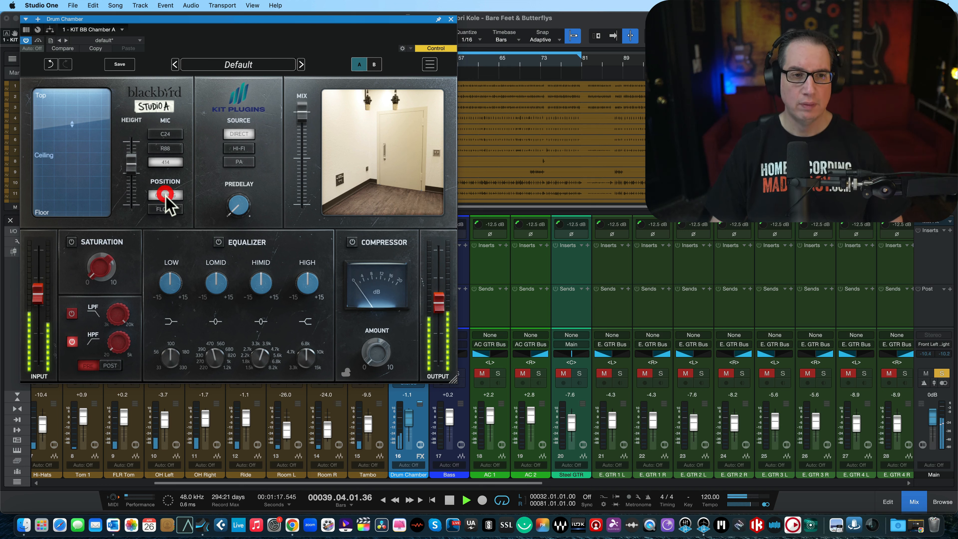
pyautogui.click(165, 210)
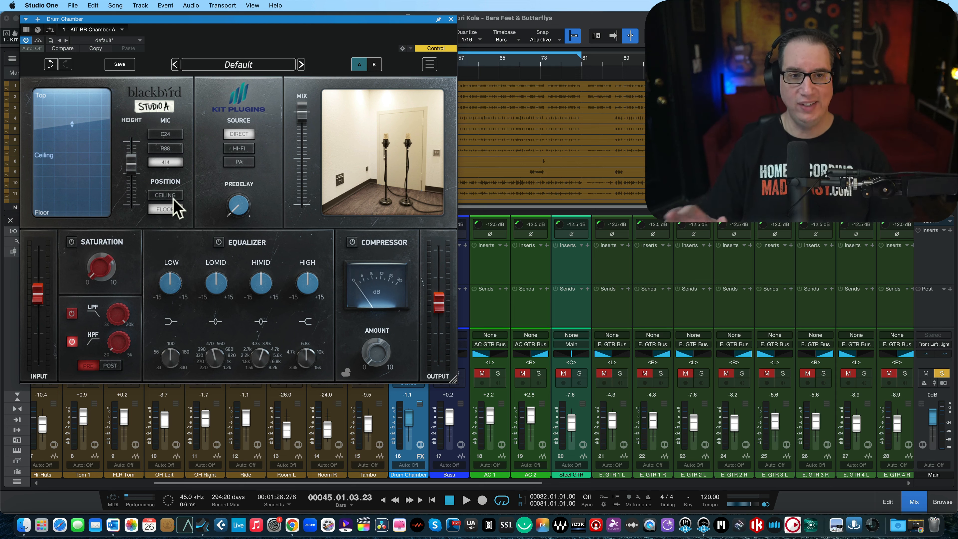
# Step: Play the drums and audition the R88 and C24 floor mics, returning to the 414
pyautogui.press('space')
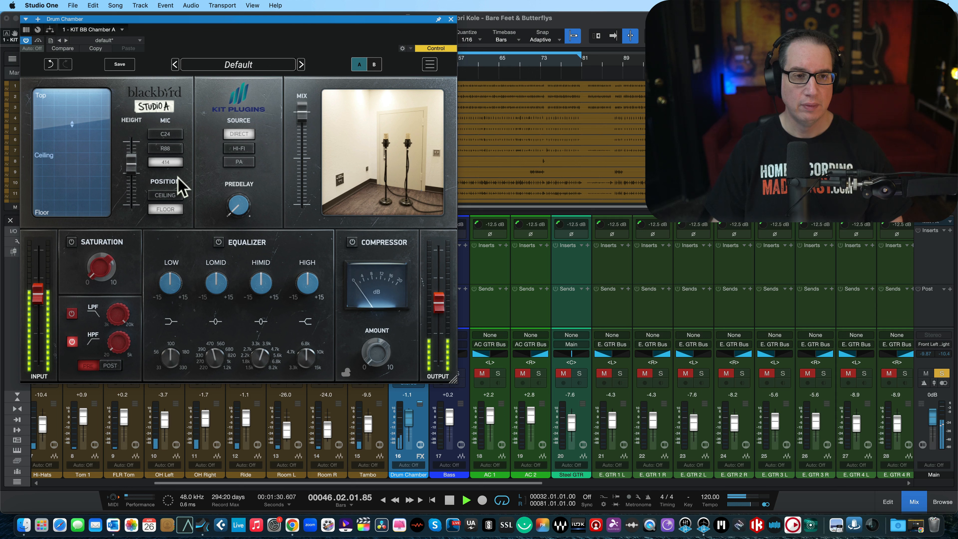
pyautogui.click(168, 150)
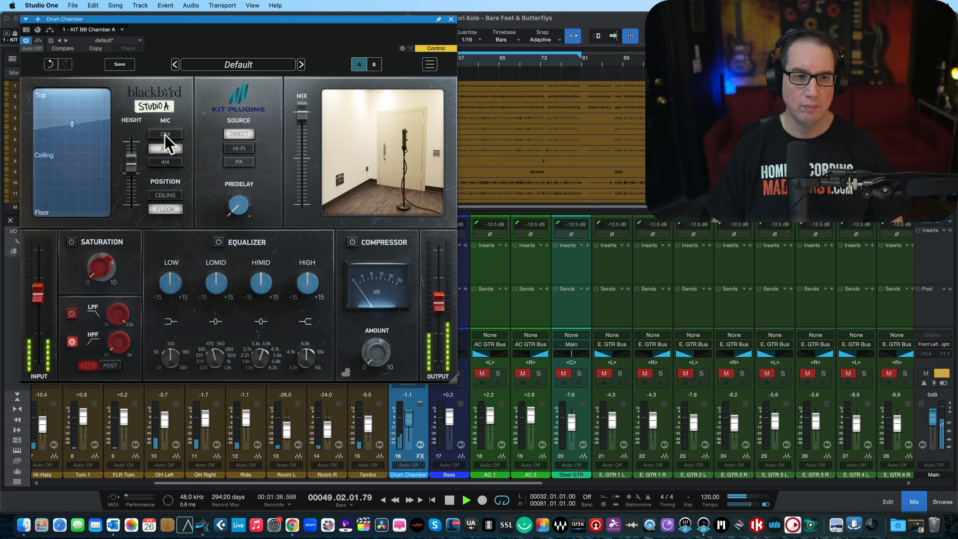
pyautogui.click(164, 134)
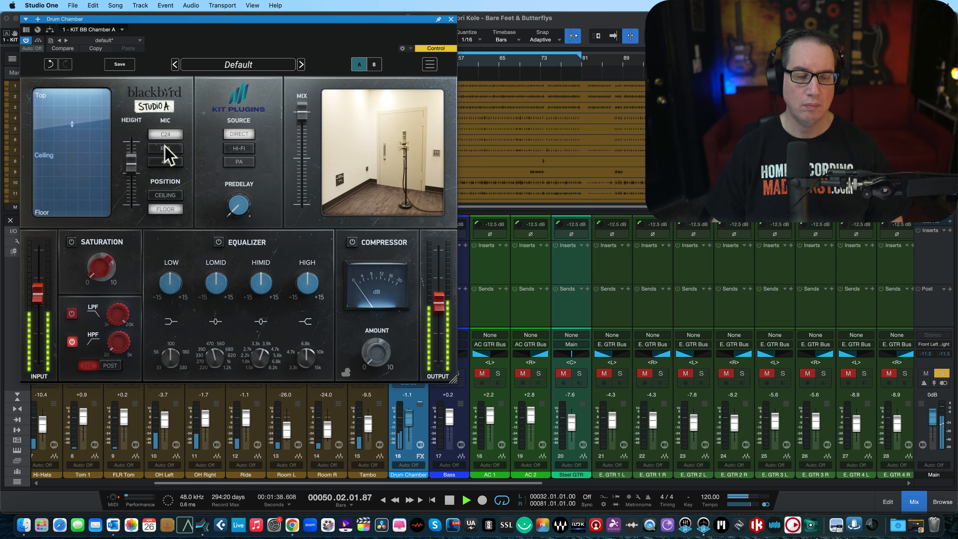
pyautogui.click(166, 162)
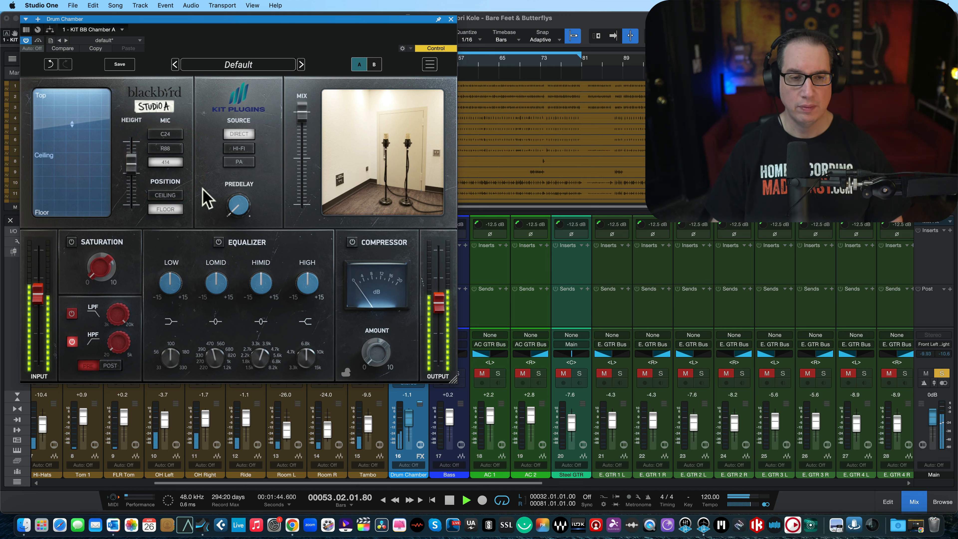
# Step: Audition the predelay up to 100 ms, settle it at 10.2 ms, and stop playback
pyautogui.moveTo(233, 209)
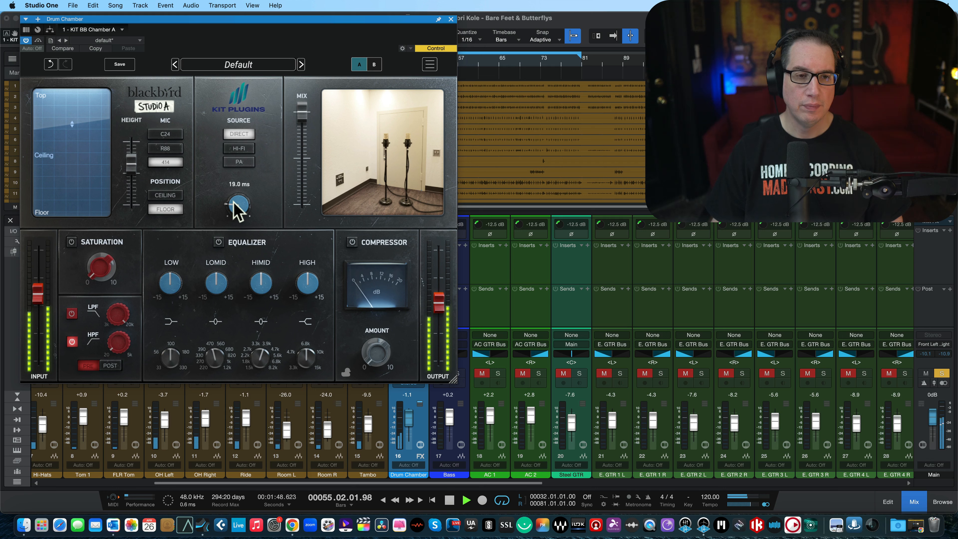
pyautogui.moveTo(234, 201); pyautogui.dragTo(239, 157)
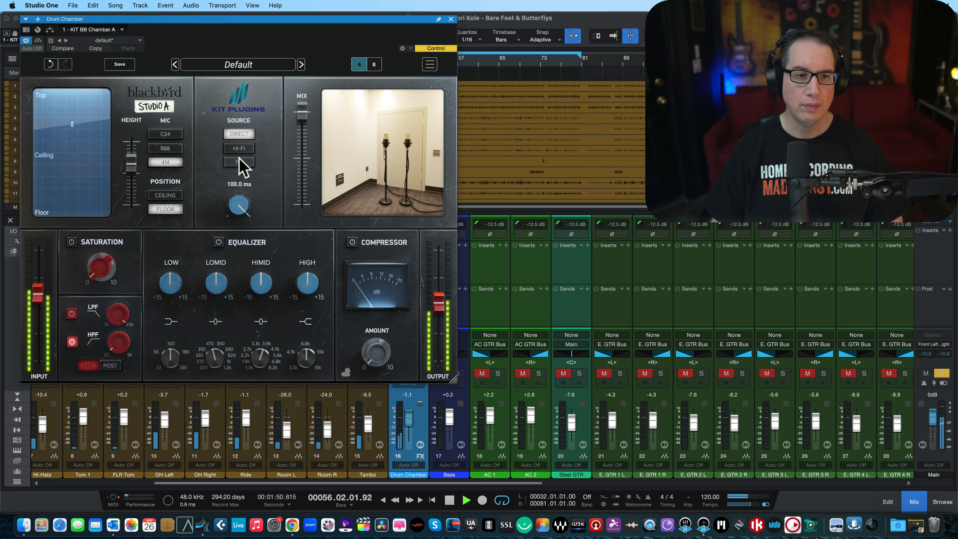
pyautogui.moveTo(241, 211)
pyautogui.mouseDown()
pyautogui.moveTo(234, 244)
pyautogui.moveTo(235, 225)
pyautogui.mouseUp()
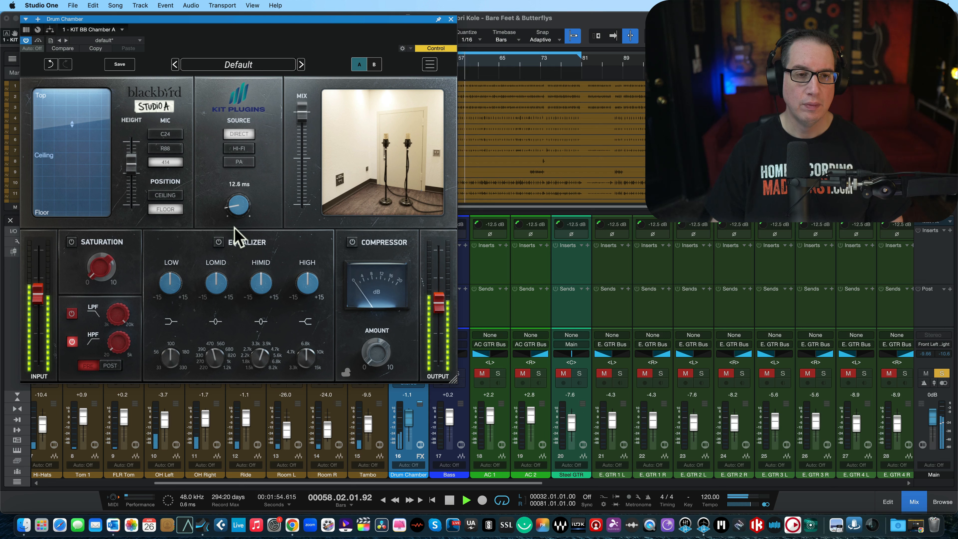
pyautogui.click(187, 197)
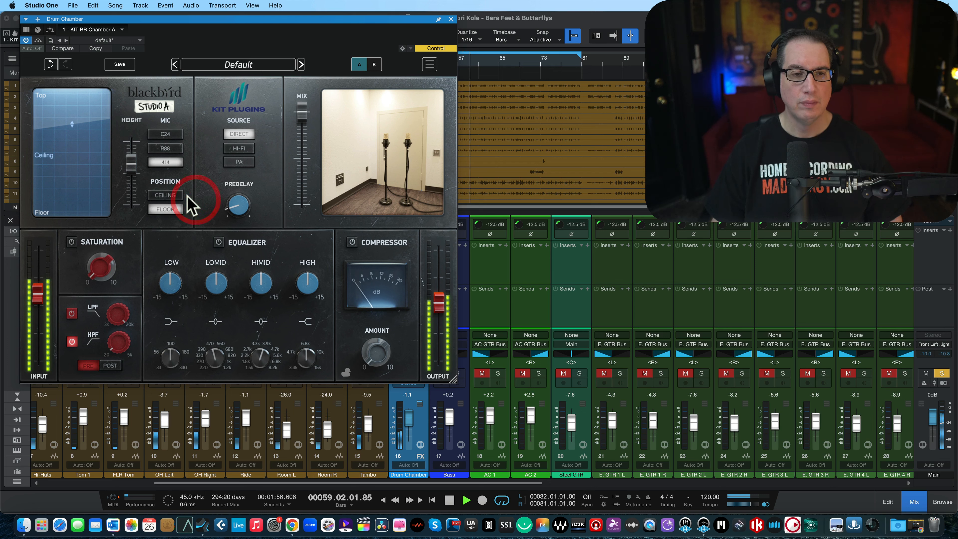
pyautogui.moveTo(230, 194)
pyautogui.press('space')
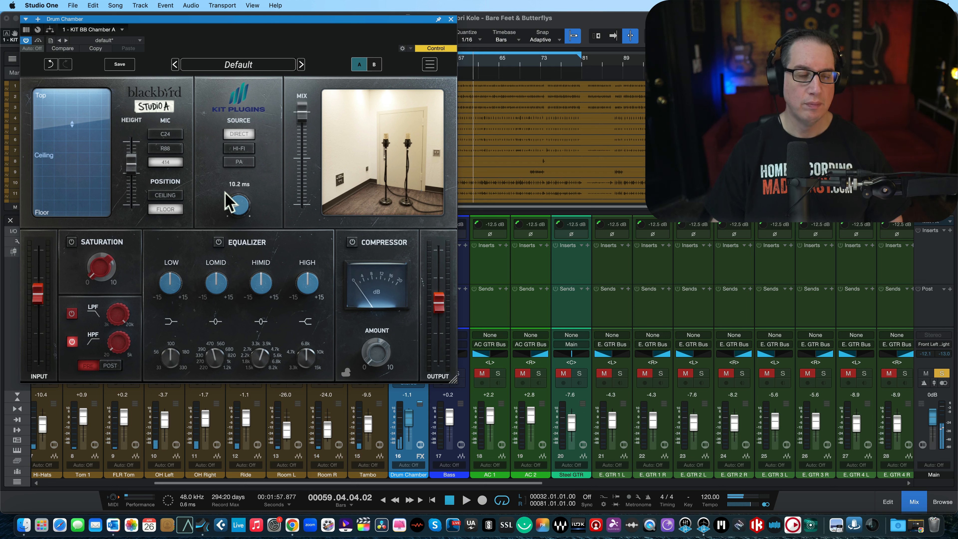
# Step: Play the drums and compare the 414 floor mics' height at 0% and 100%, leaving it at 0% and stopping playback
pyautogui.press('space')
pyautogui.moveTo(130, 174); pyautogui.dragTo(130, 229)
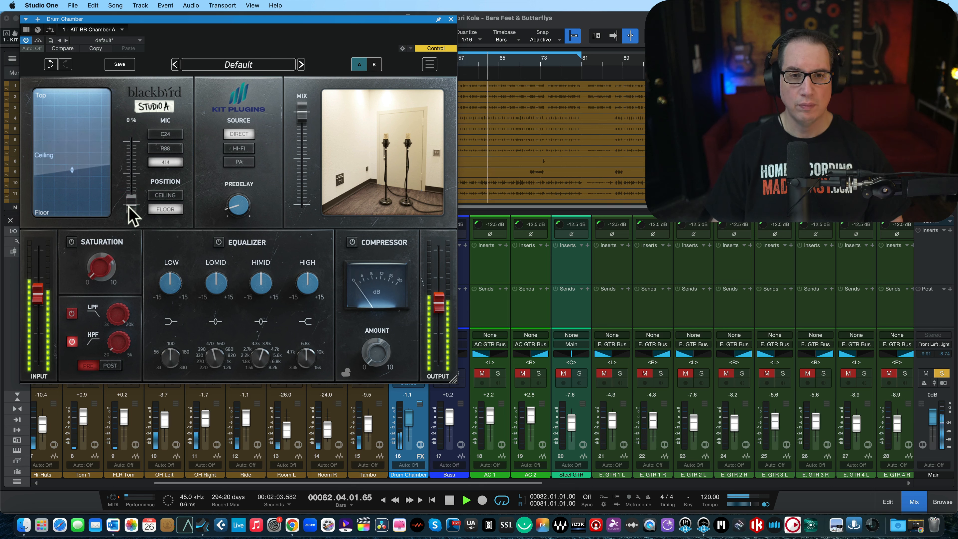
pyautogui.moveTo(132, 207); pyautogui.dragTo(135, 114)
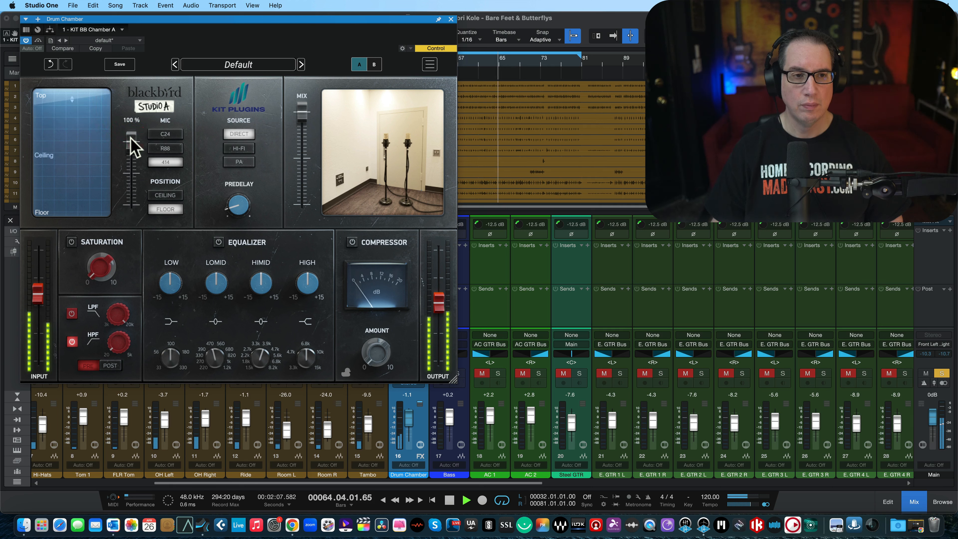
pyautogui.press('space')
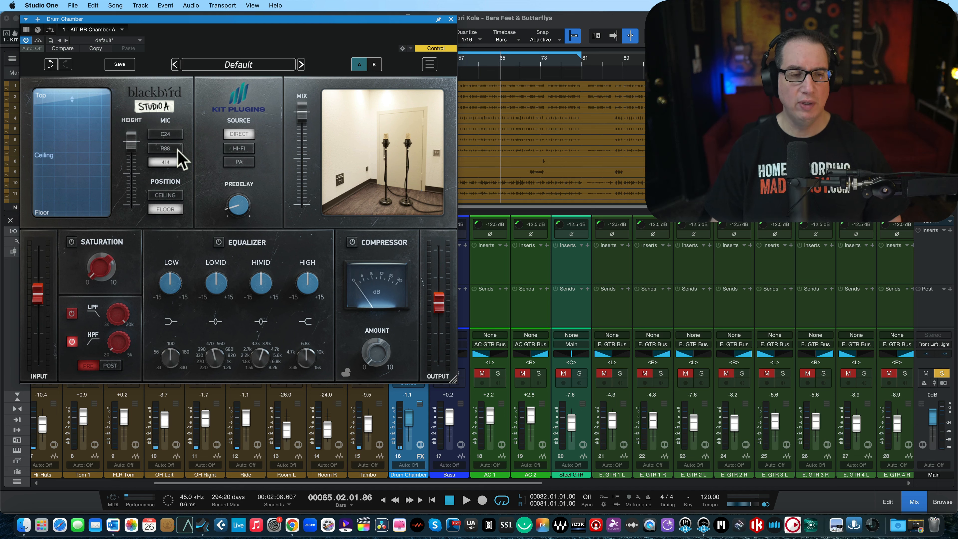
pyautogui.press('space')
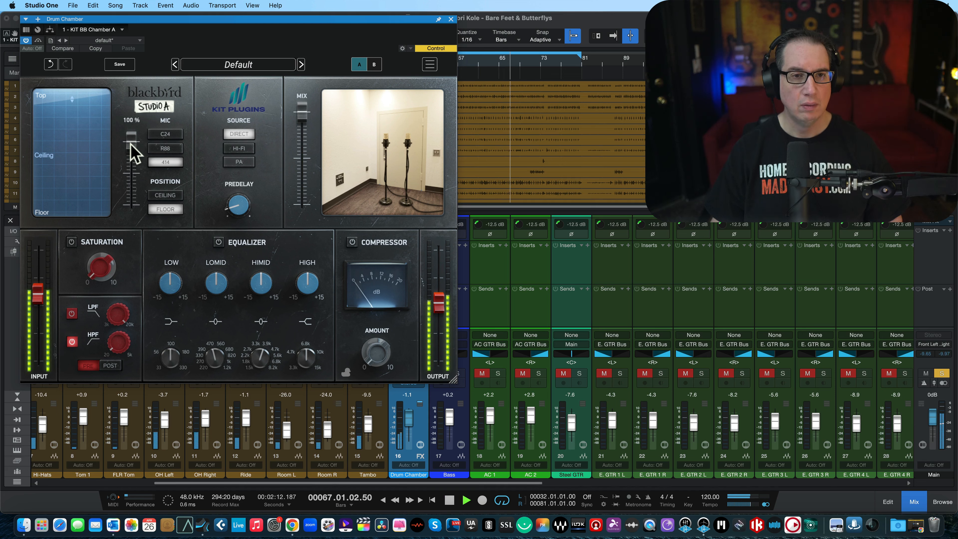
pyautogui.moveTo(130, 143); pyautogui.dragTo(129, 246)
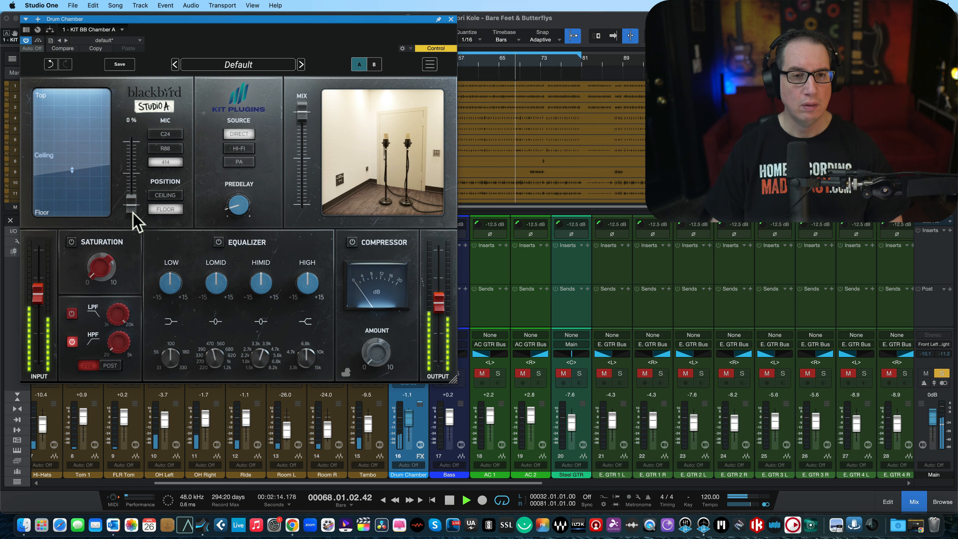
pyautogui.press('space')
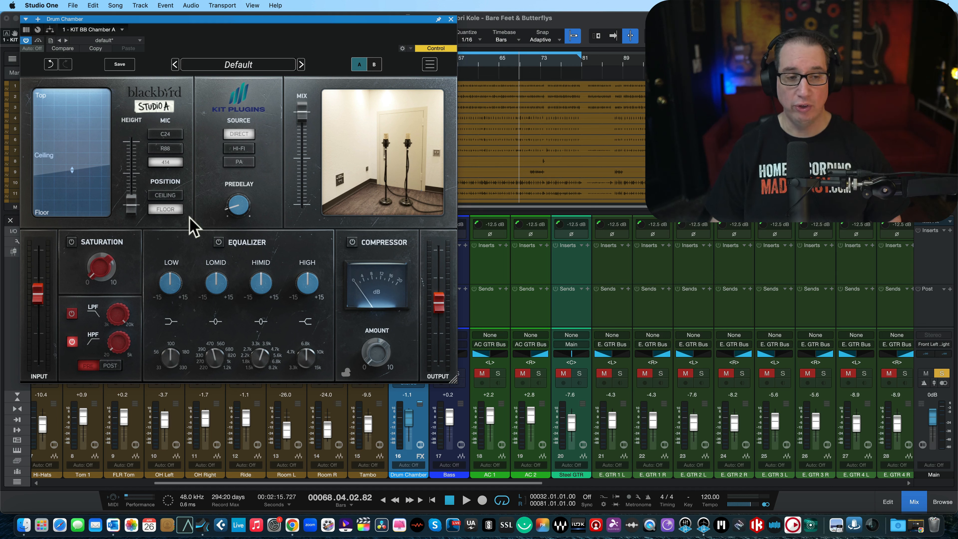
# Step: Raise the 414 floor mics' height to about 60%, audition it with the drums, and stop playback
pyautogui.moveTo(134, 209)
pyautogui.moveTo(132, 209); pyautogui.dragTo(130, 170)
pyautogui.press('space')
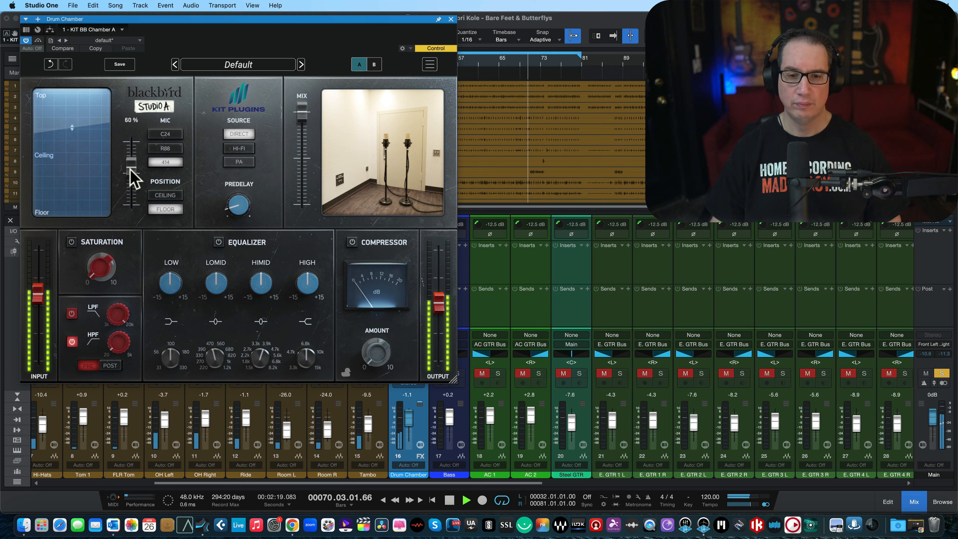
pyautogui.click(130, 170)
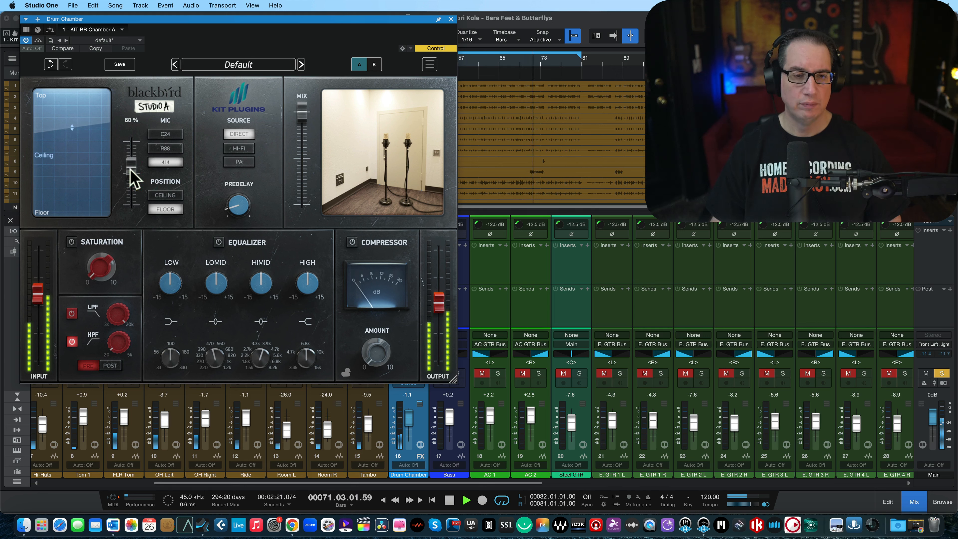
pyautogui.press('space')
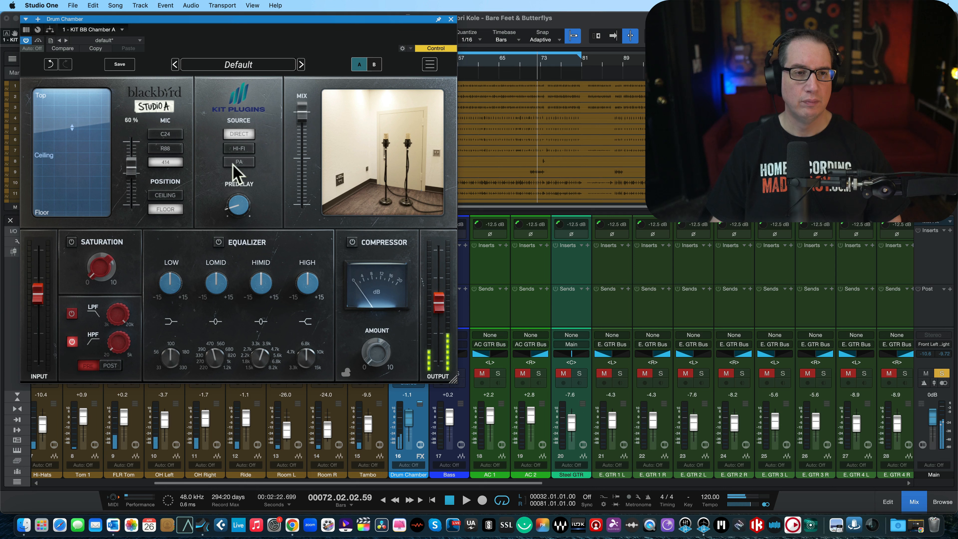
pyautogui.moveTo(131, 165)
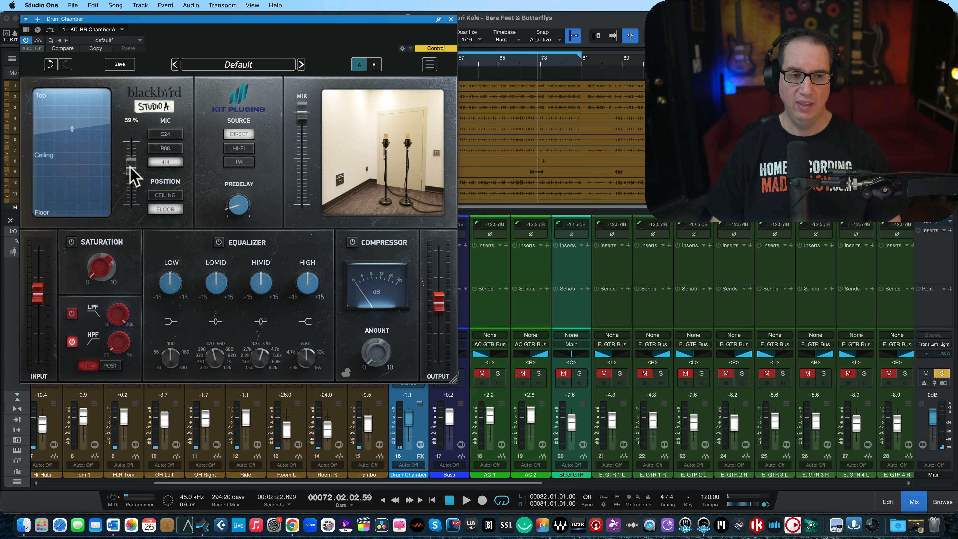
pyautogui.moveTo(130, 165); pyautogui.dragTo(130, 164)
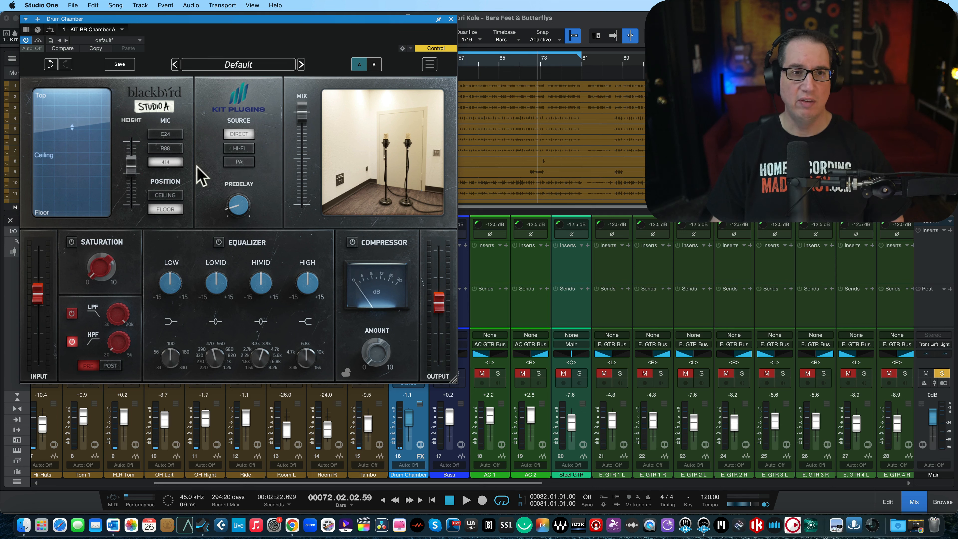
# Step: Play the drums comparing the Hi-Fi and Direct sources, raise the mic height slightly with Hi-Fi selected, and stop playback
pyautogui.click(241, 148)
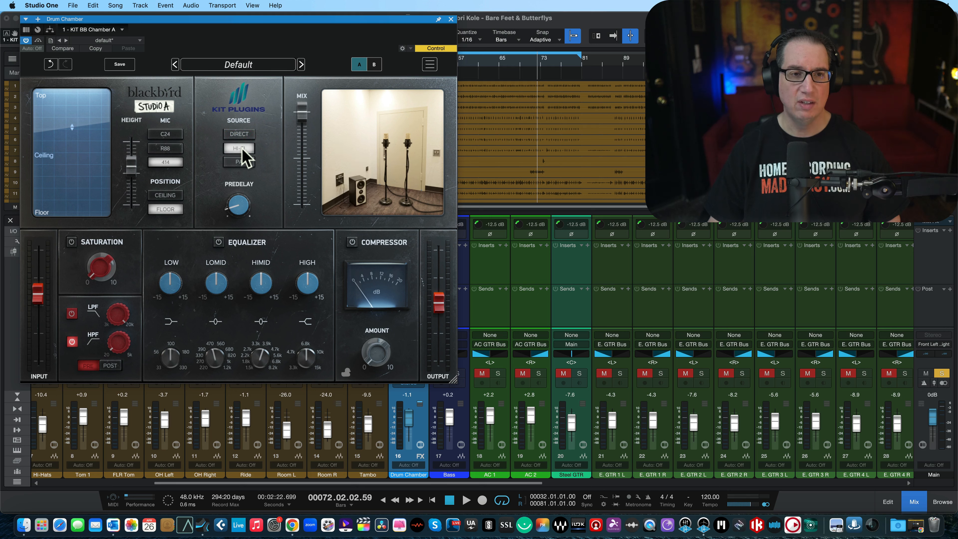
pyautogui.press('space')
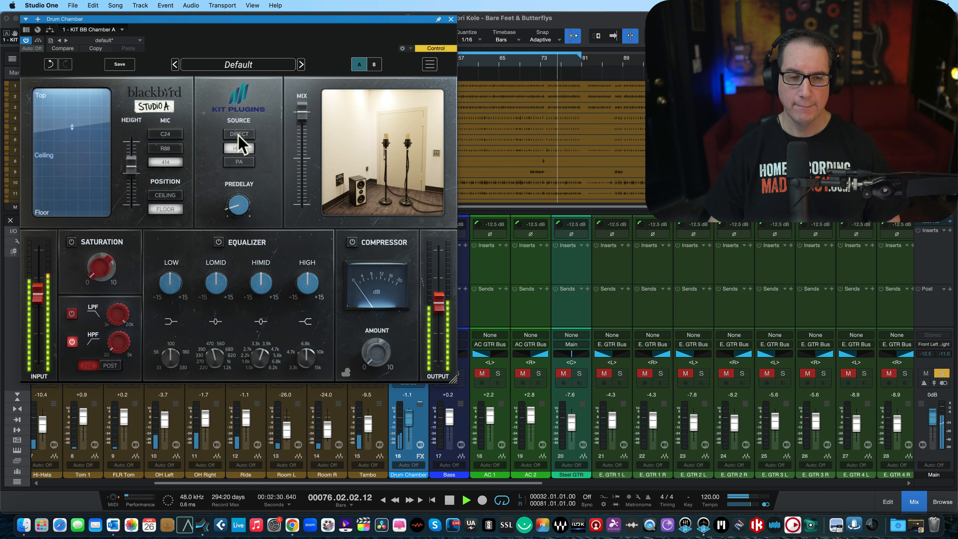
pyautogui.click(238, 135)
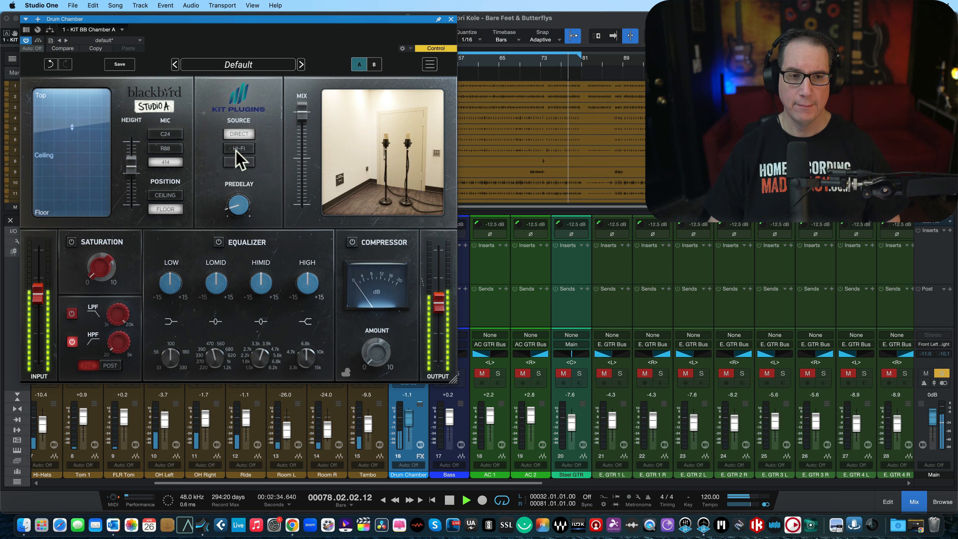
pyautogui.click(237, 149)
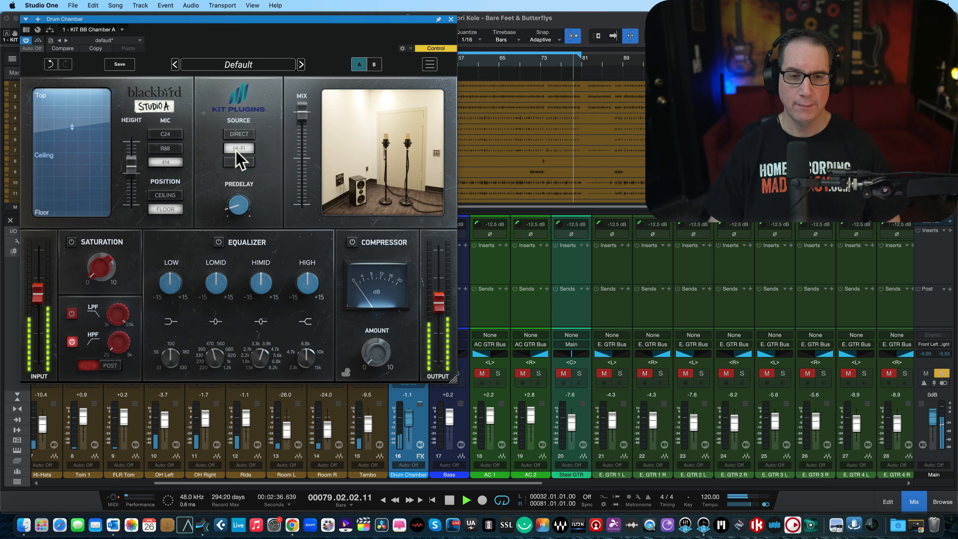
pyautogui.moveTo(131, 164); pyautogui.dragTo(132, 154)
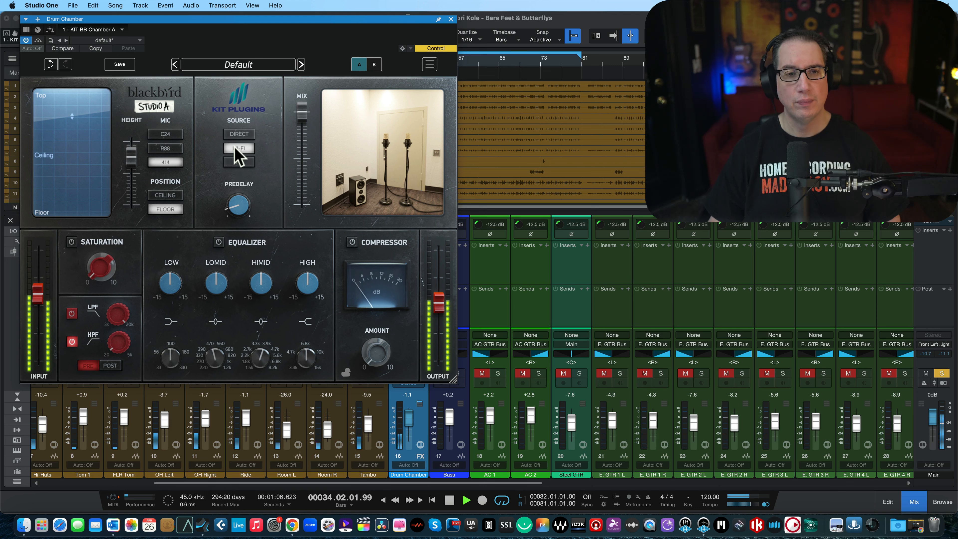
pyautogui.press('space')
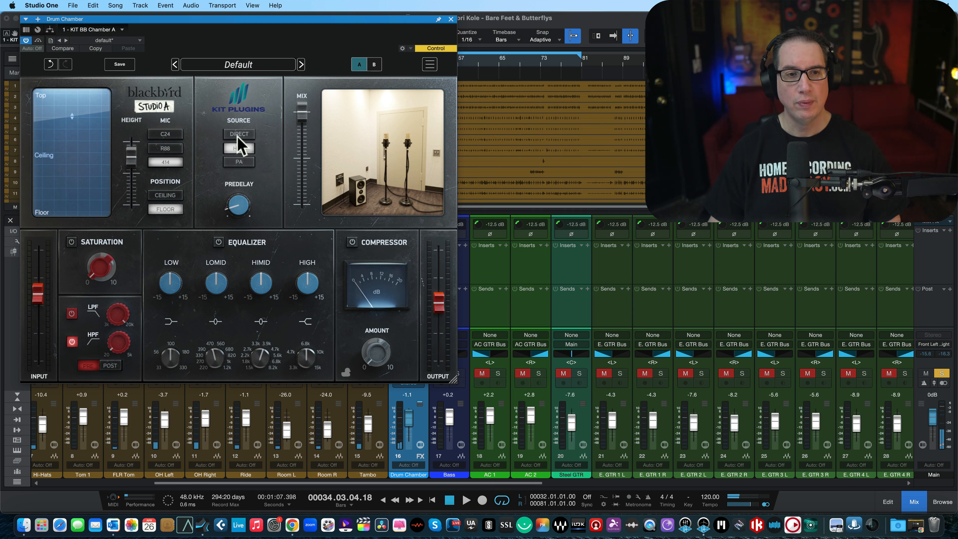
# Step: Play the drums and audition the Direct, Hi-Fi and PA sources in turn twice, stopping playback on PA
pyautogui.click(238, 136)
pyautogui.press('space')
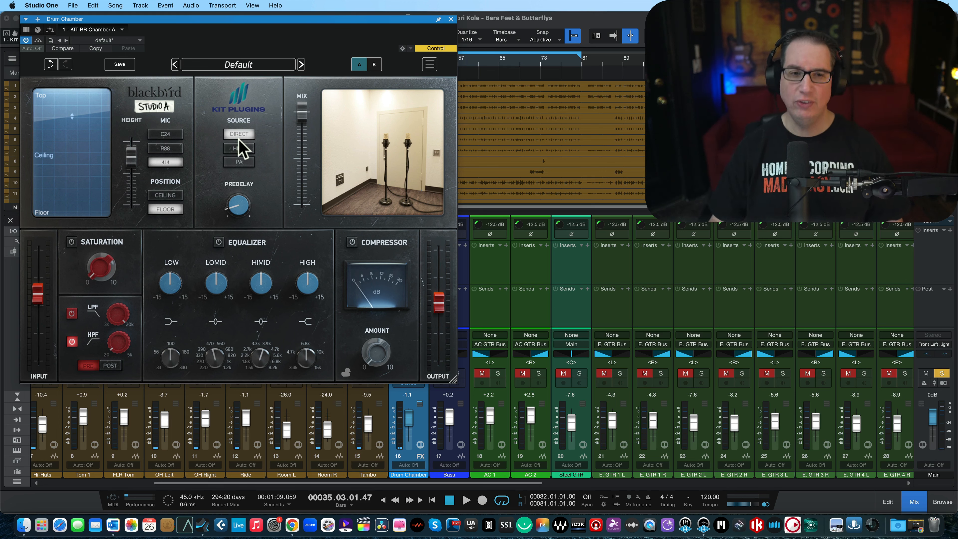
pyautogui.press('space')
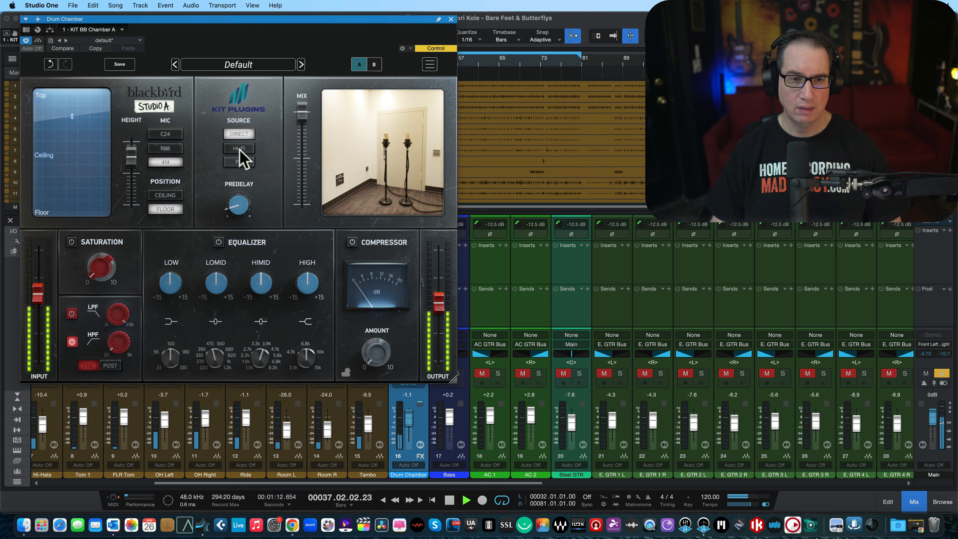
pyautogui.click(239, 148)
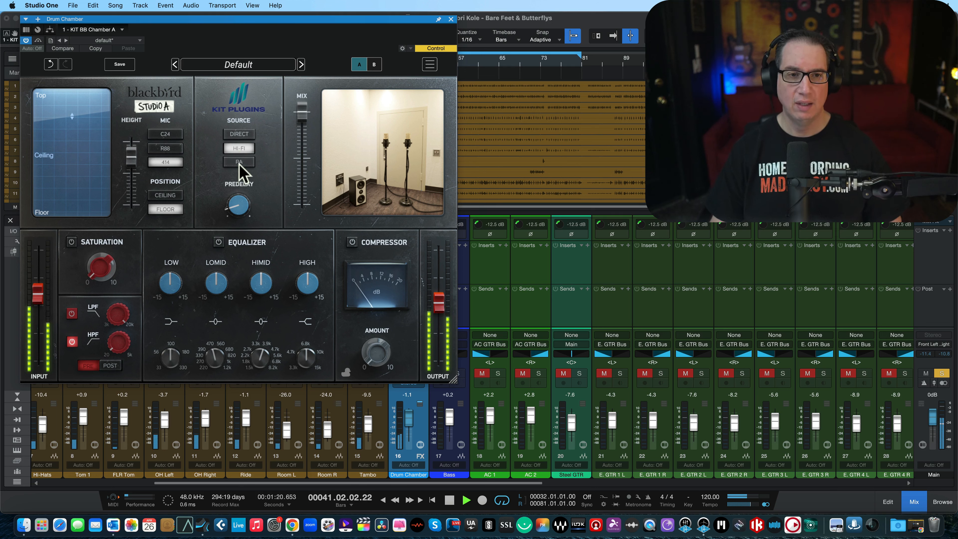
pyautogui.click(239, 162)
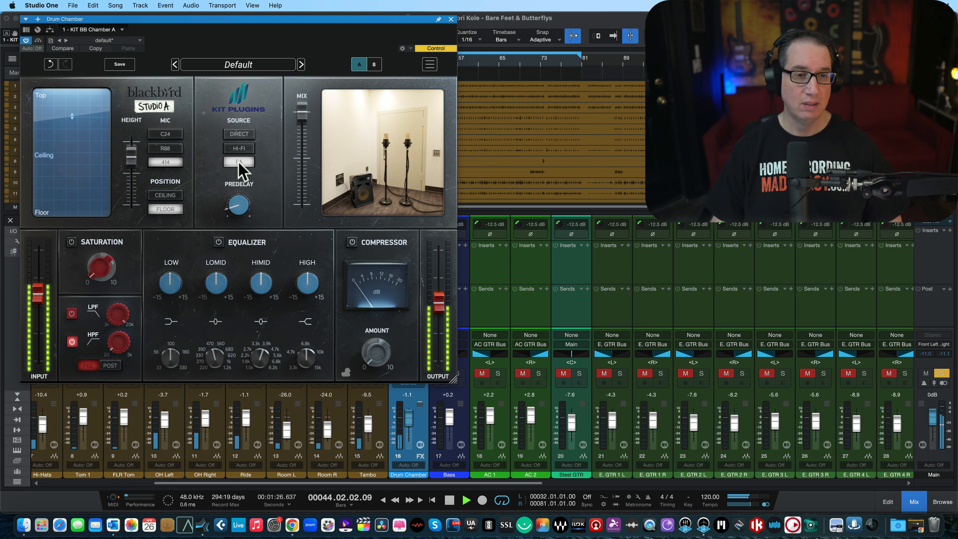
pyautogui.click(238, 133)
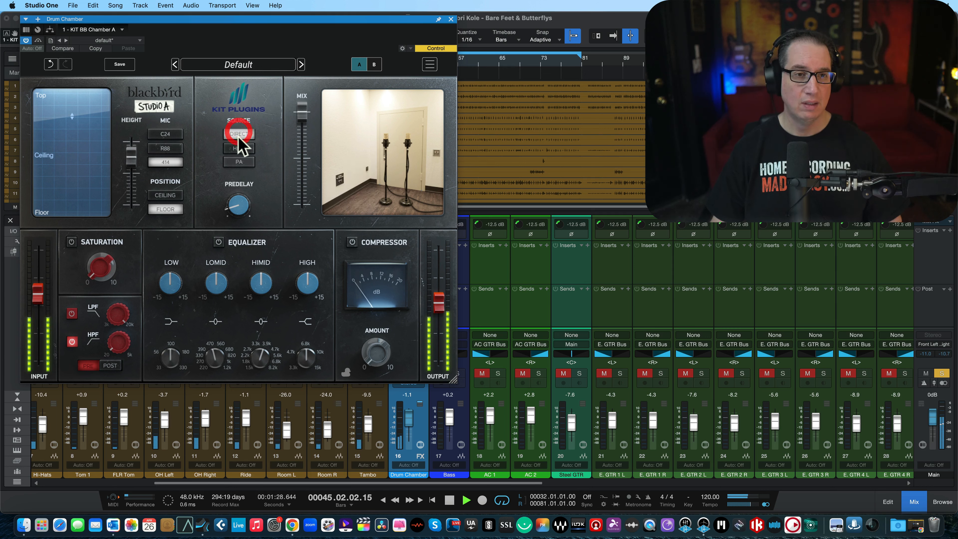
pyautogui.click(237, 148)
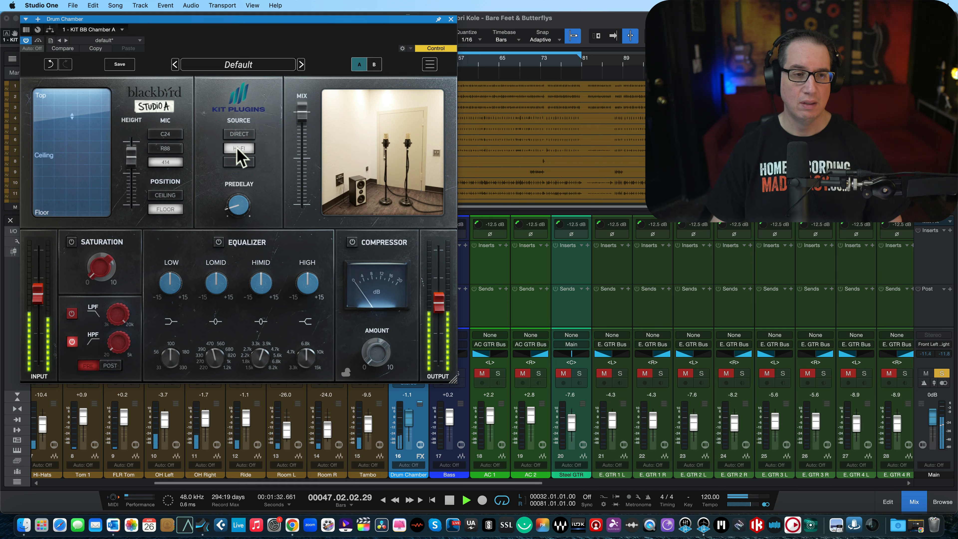
pyautogui.click(237, 162)
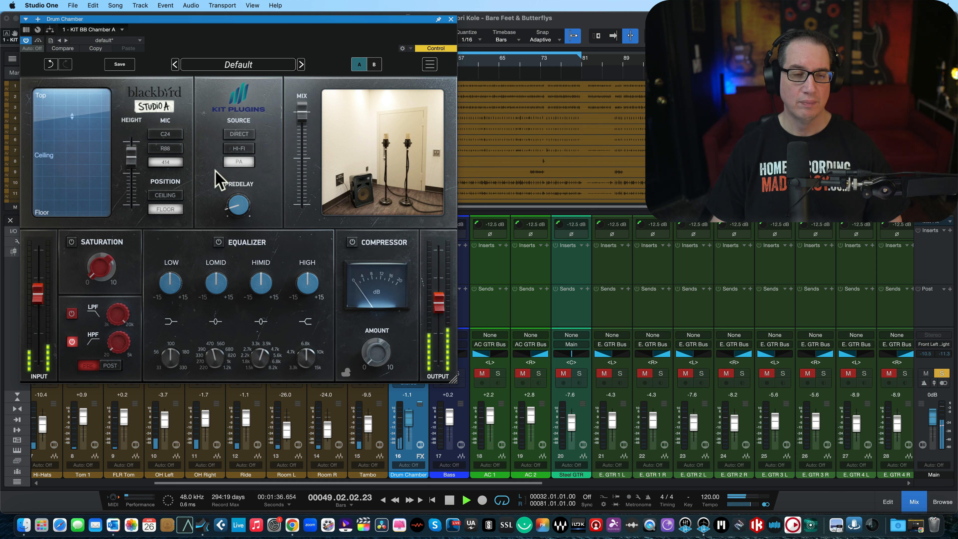
pyautogui.press('space')
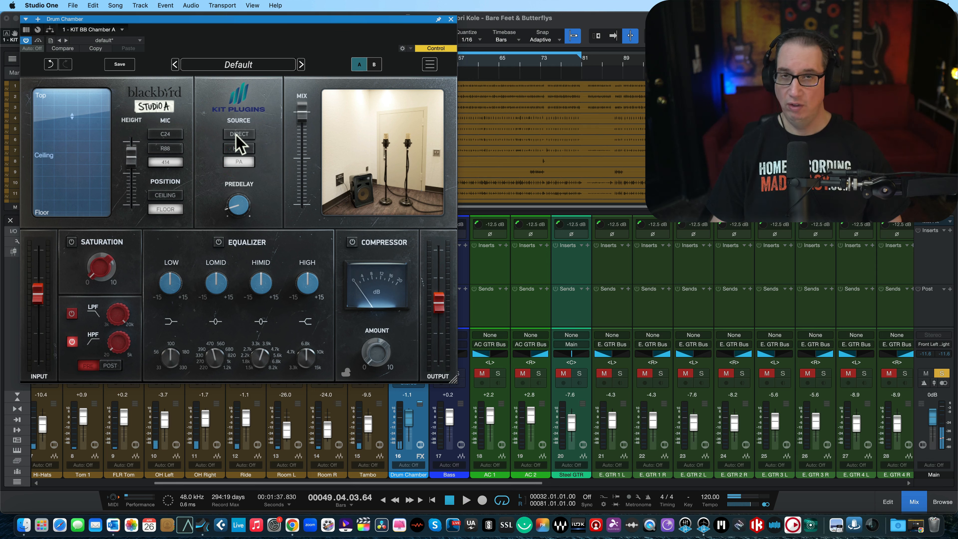
# Step: With playback stopped, switch the source through Direct, Hi-Fi and PA and return it to Direct
pyautogui.click(238, 135)
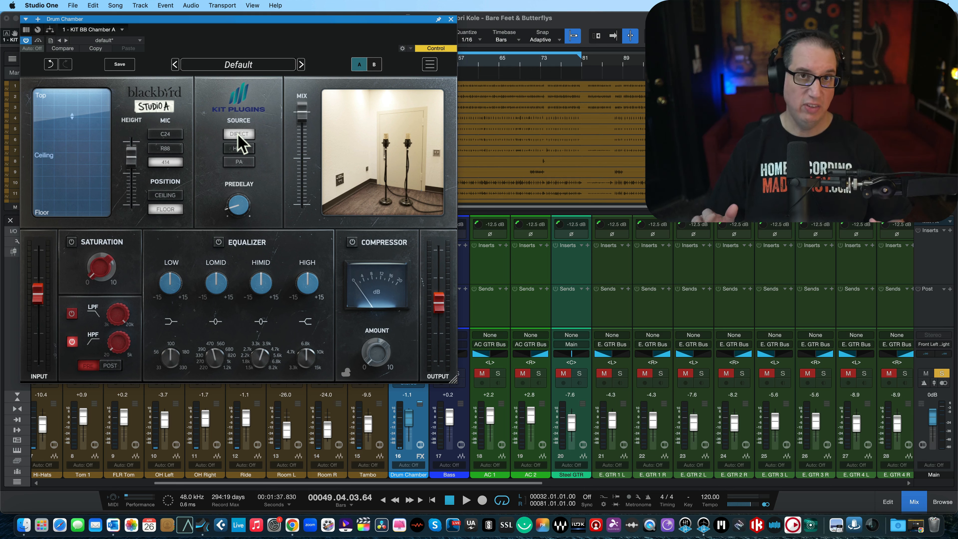
pyautogui.click(238, 148)
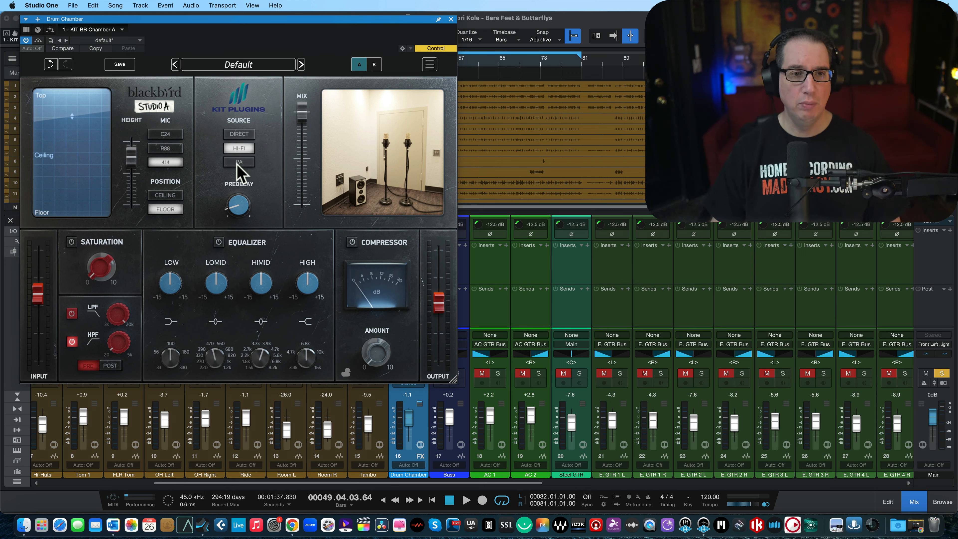
pyautogui.click(237, 162)
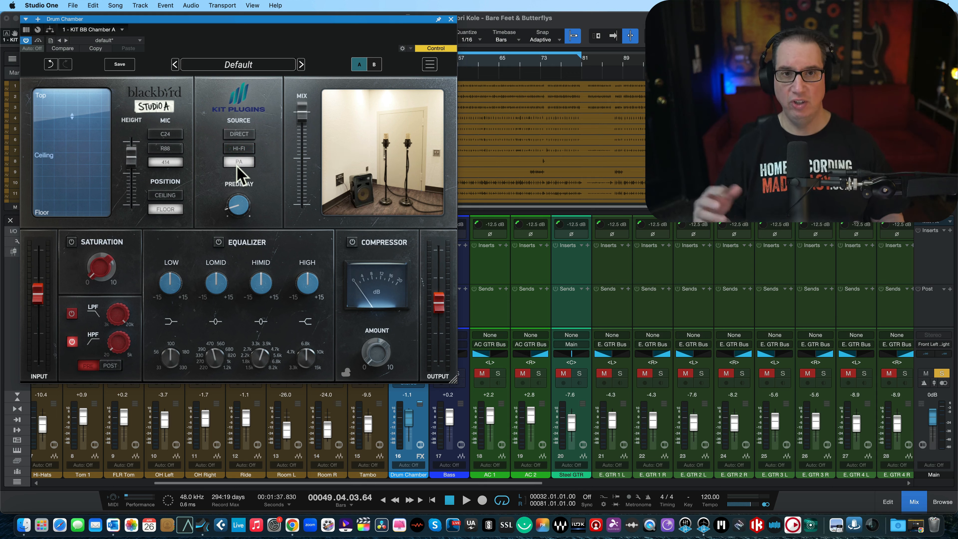
pyautogui.click(244, 133)
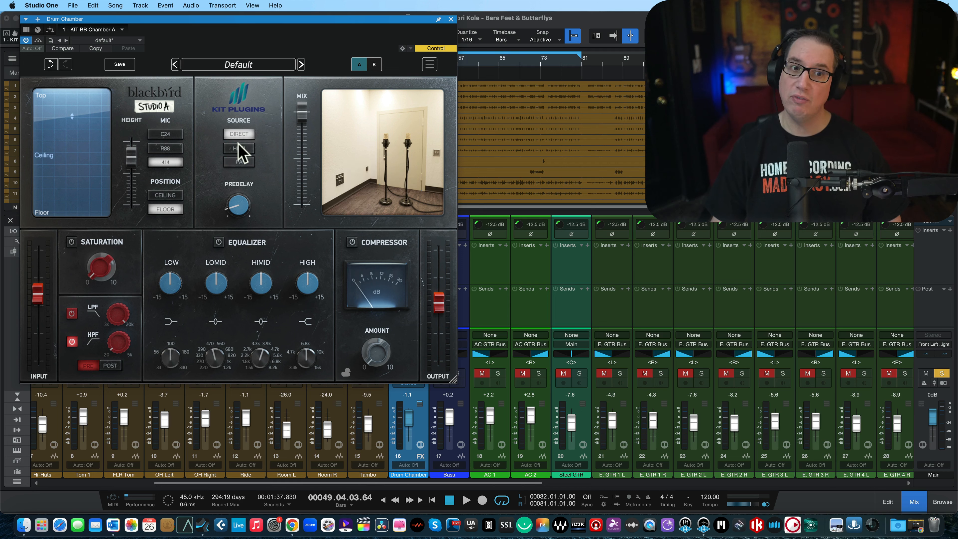
# Step: Resume the drums and compare the Direct source against Hi-Fi and PA, ending on Hi-Fi
pyautogui.press('space')
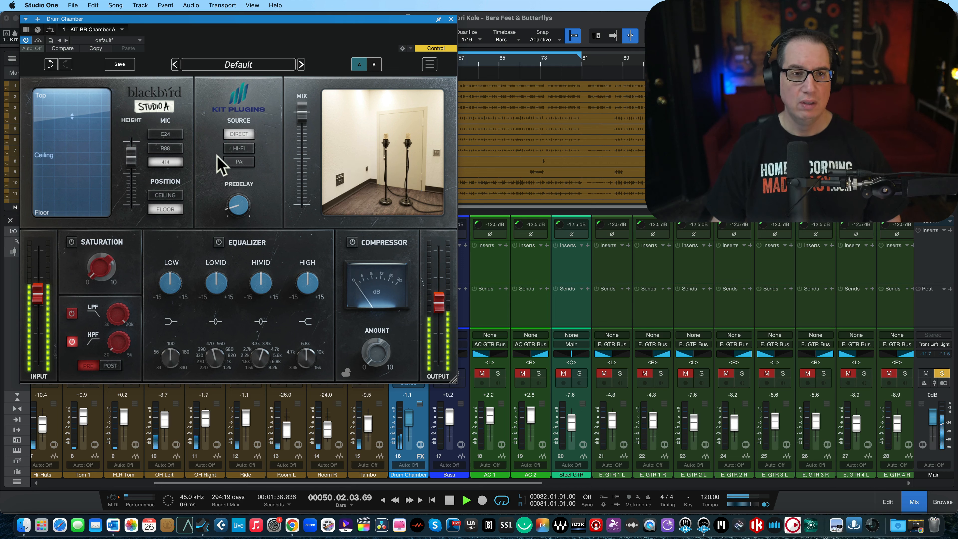
pyautogui.click(238, 148)
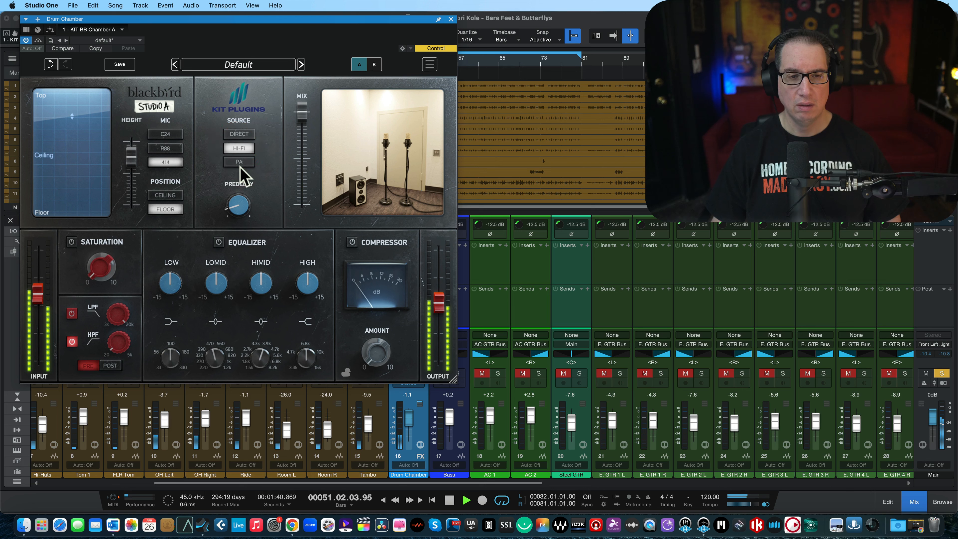
pyautogui.click(240, 162)
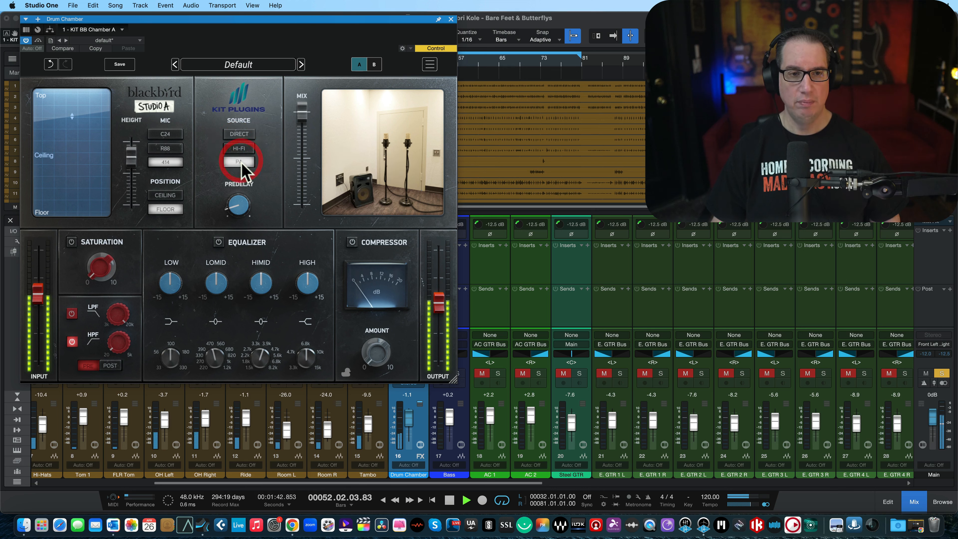
pyautogui.click(238, 134)
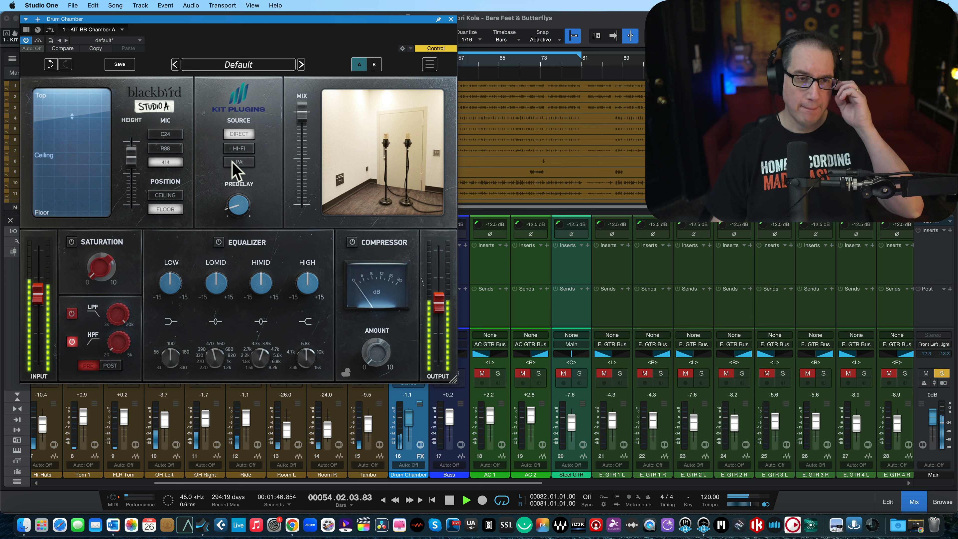
pyautogui.click(238, 148)
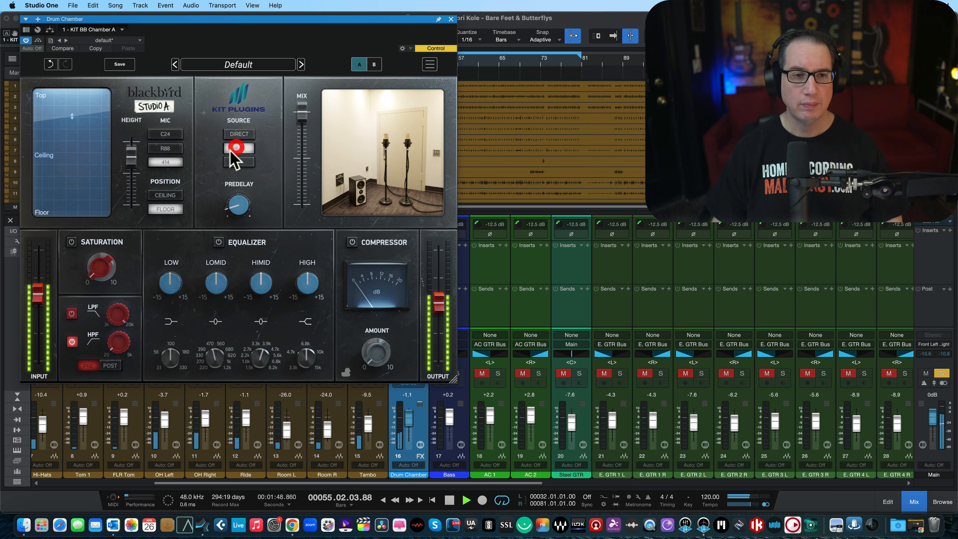
# Step: Audition the R88 and C24 mics through Hi-Fi and all three mics through PA, finishing on the 414 with the Direct source
pyautogui.click(166, 148)
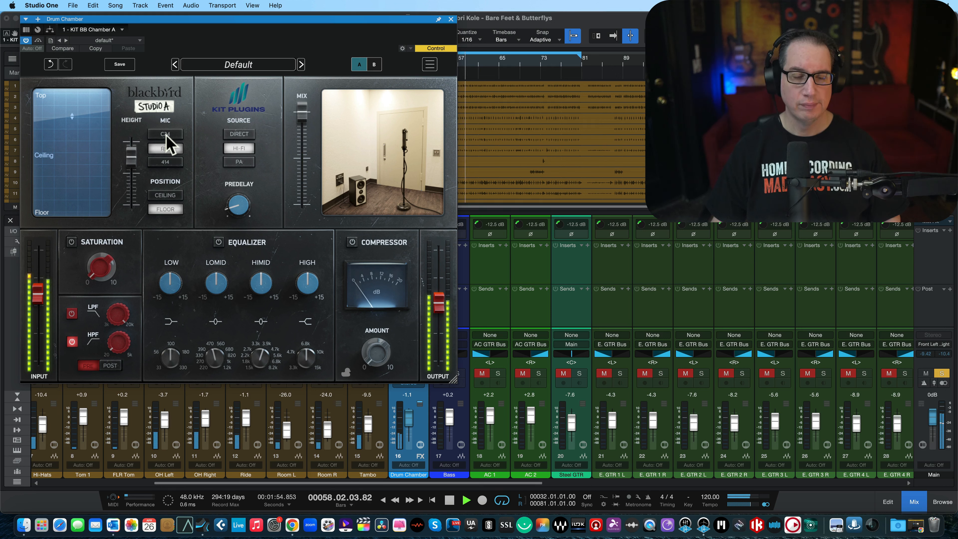
pyautogui.click(167, 136)
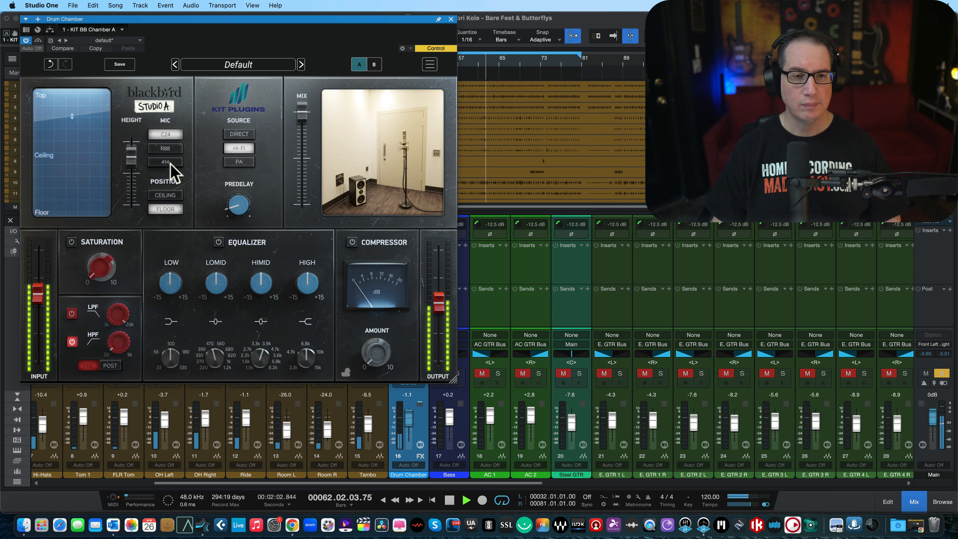
pyautogui.click(238, 162)
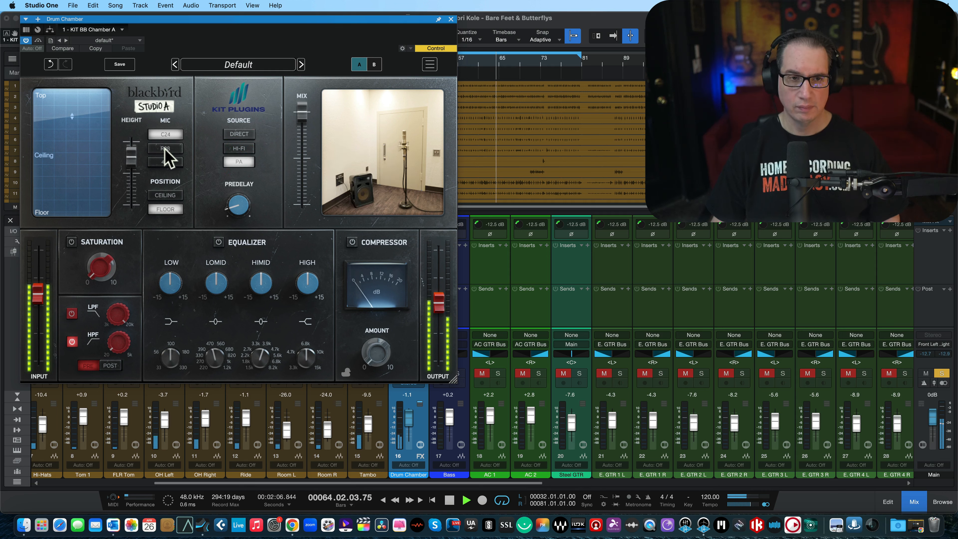
pyautogui.click(164, 148)
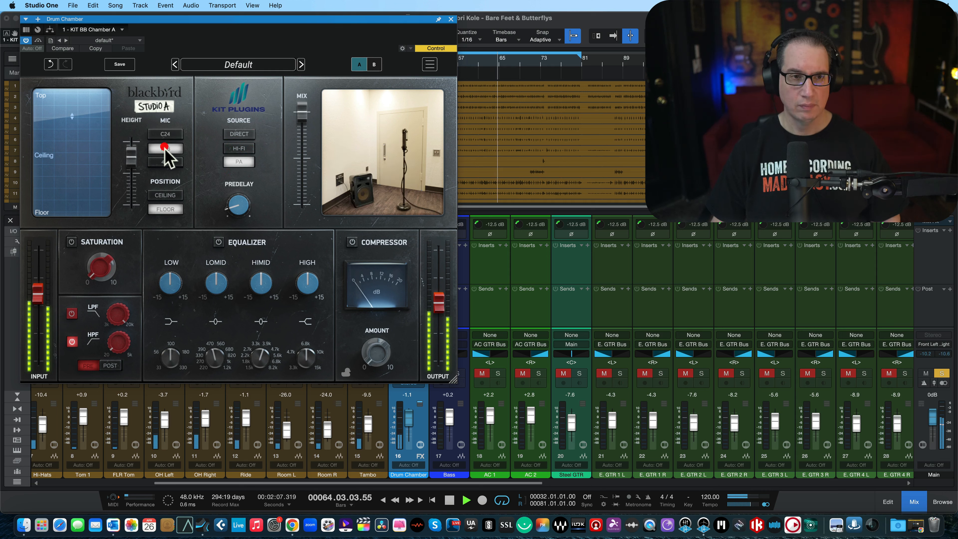
pyautogui.click(168, 163)
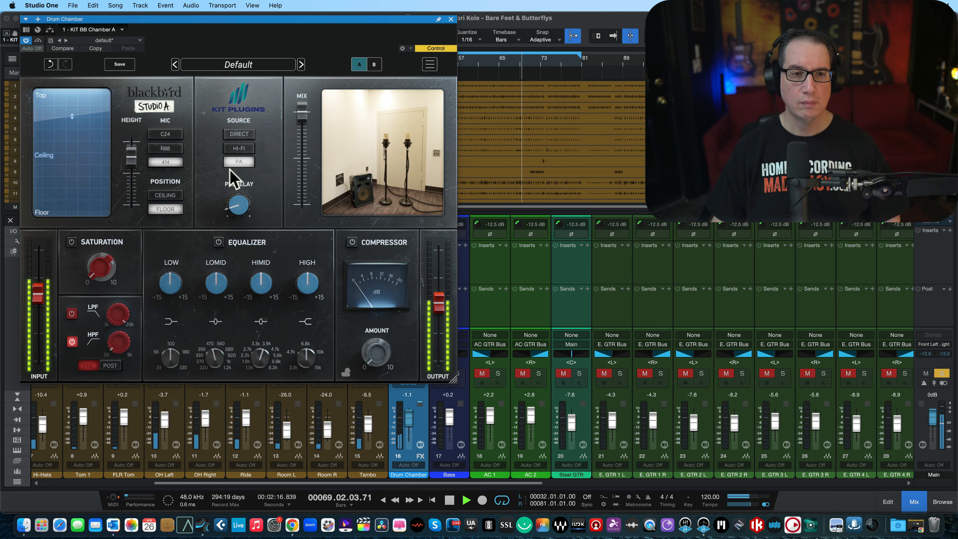
pyautogui.click(238, 134)
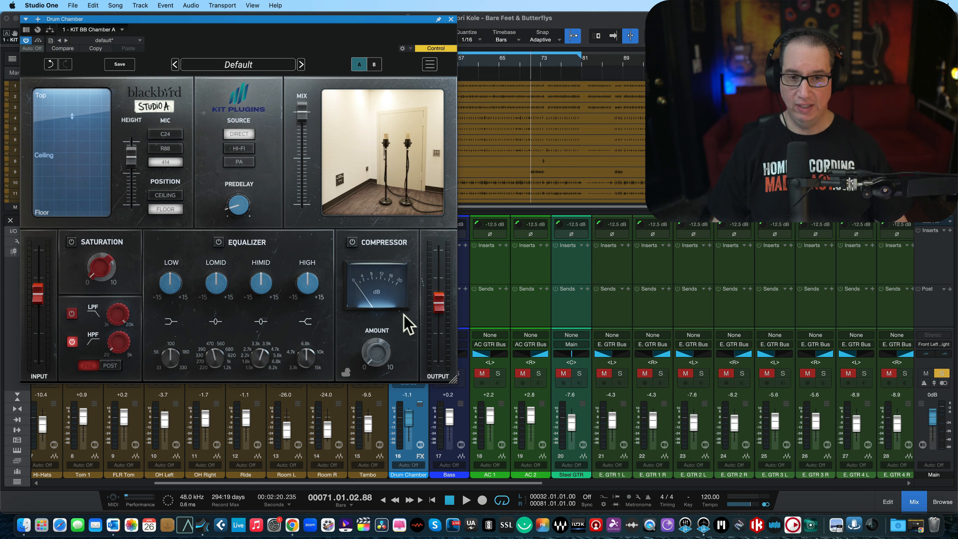
pyautogui.moveTo(254, 206)
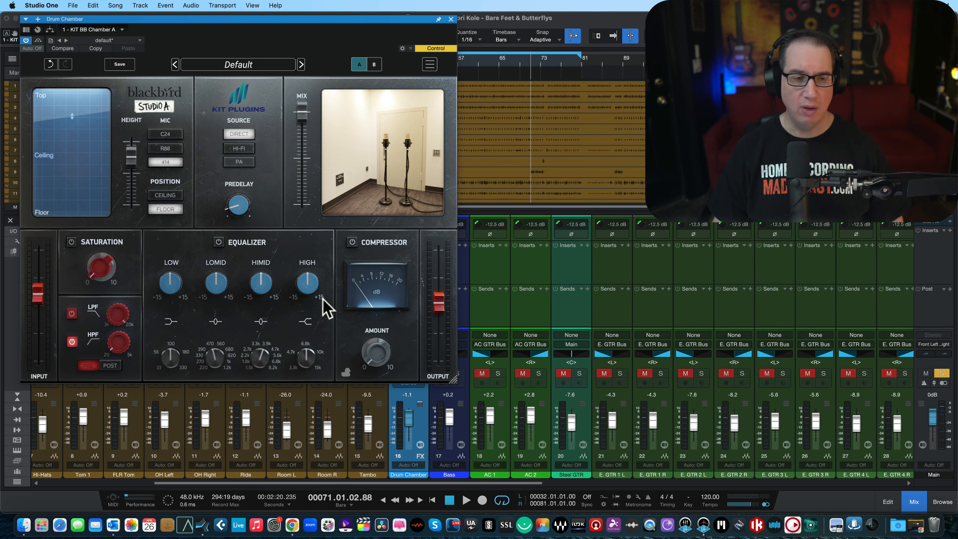
# Step: Unsolo the Drum Bus and start playback to hear the chamber within the full mix
pyautogui.moveTo(524, 482); pyautogui.dragTo(852, 481)
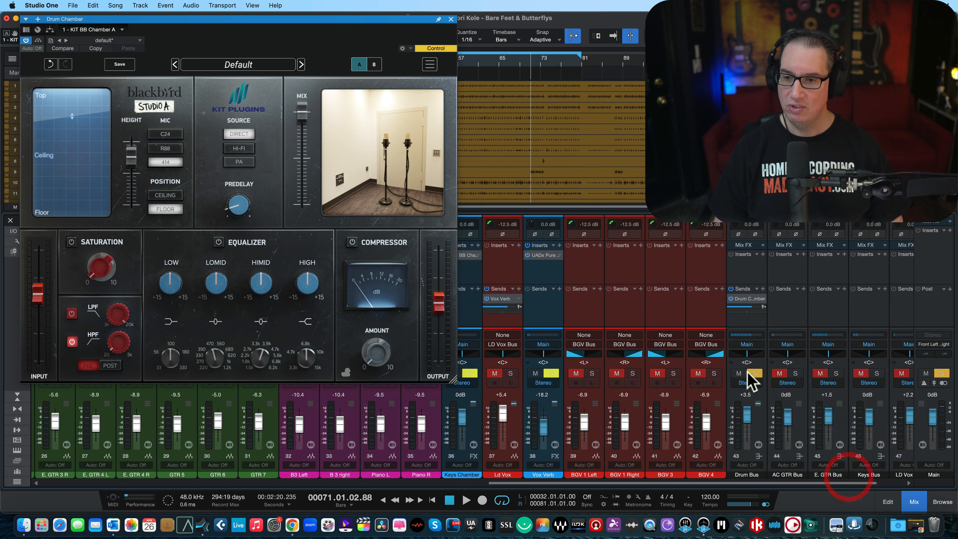
pyautogui.click(754, 373)
pyautogui.press('space')
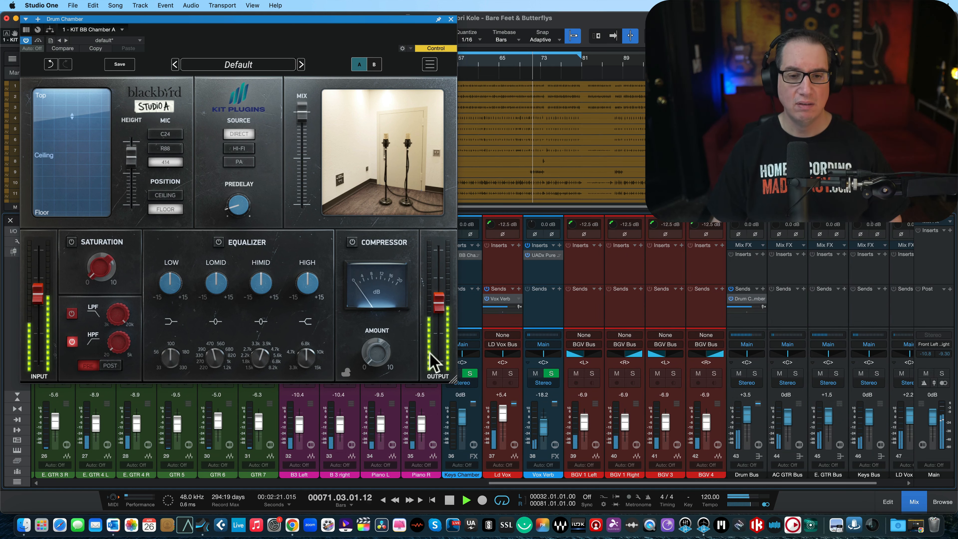
# Step: Lower the Drum Chamber channel's level to -15.6 dB and raise the mic height slightly above 76%
pyautogui.moveTo(528, 482); pyautogui.dragTo(102, 482)
pyautogui.moveTo(606, 426); pyautogui.dragTo(608, 436)
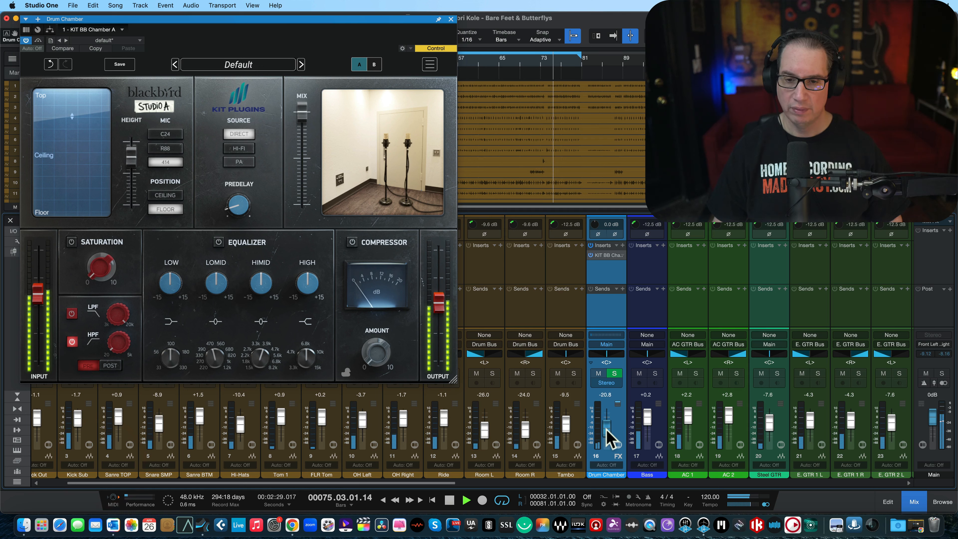
pyautogui.moveTo(606, 432); pyautogui.dragTo(606, 426)
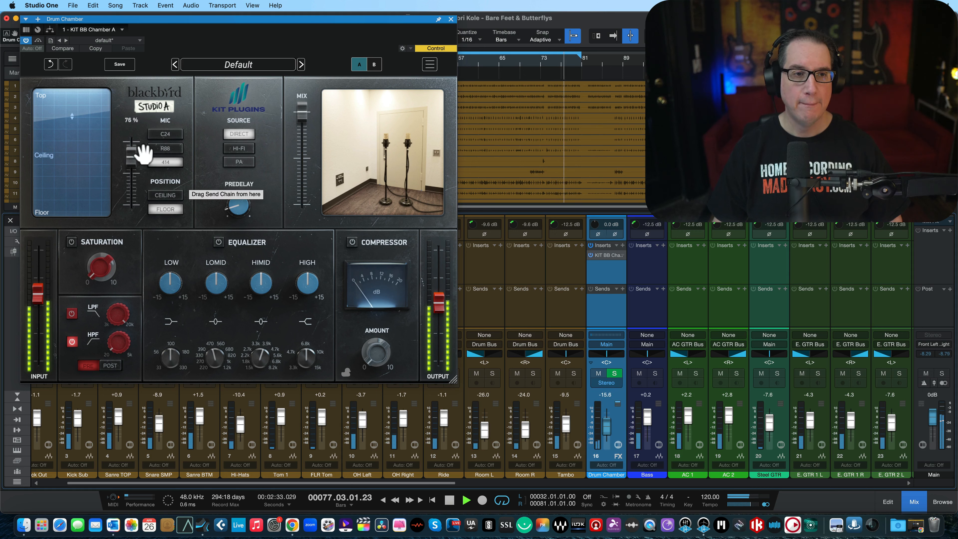
pyautogui.click(127, 154)
pyautogui.moveTo(126, 152); pyautogui.dragTo(125, 144)
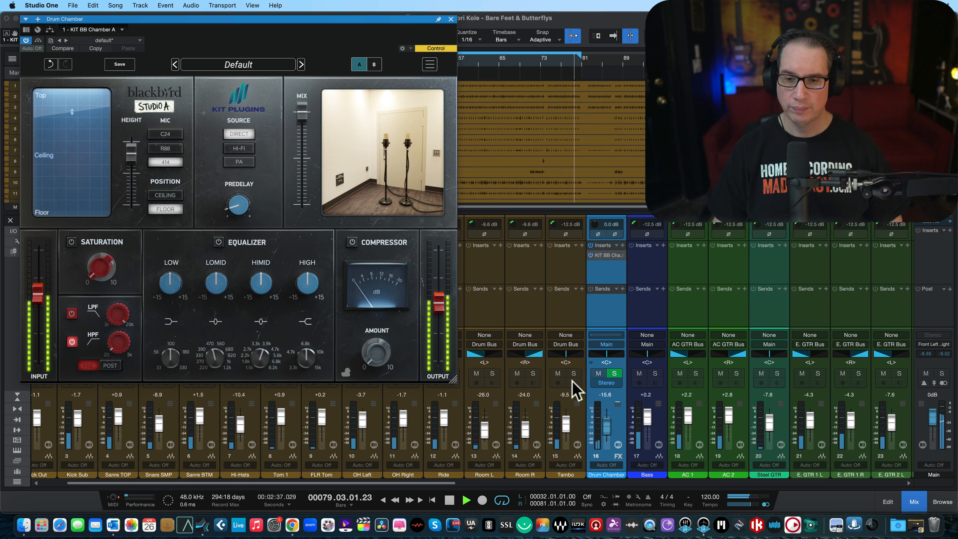
# Step: Set the Drum Chamber level to -14.3 dB, then compare the full mix with the chamber plug-in bypassed and active
pyautogui.press('space')
pyautogui.click(610, 430)
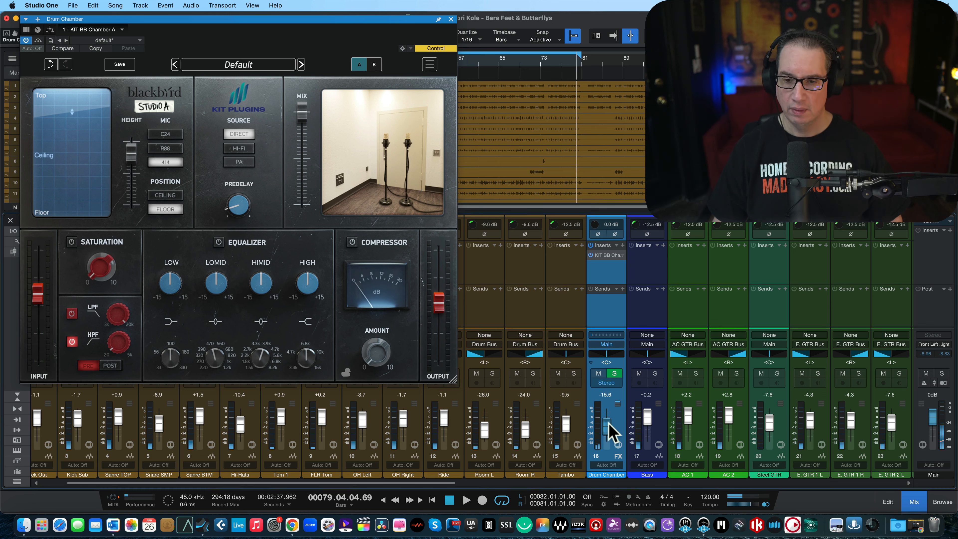
pyautogui.press('space')
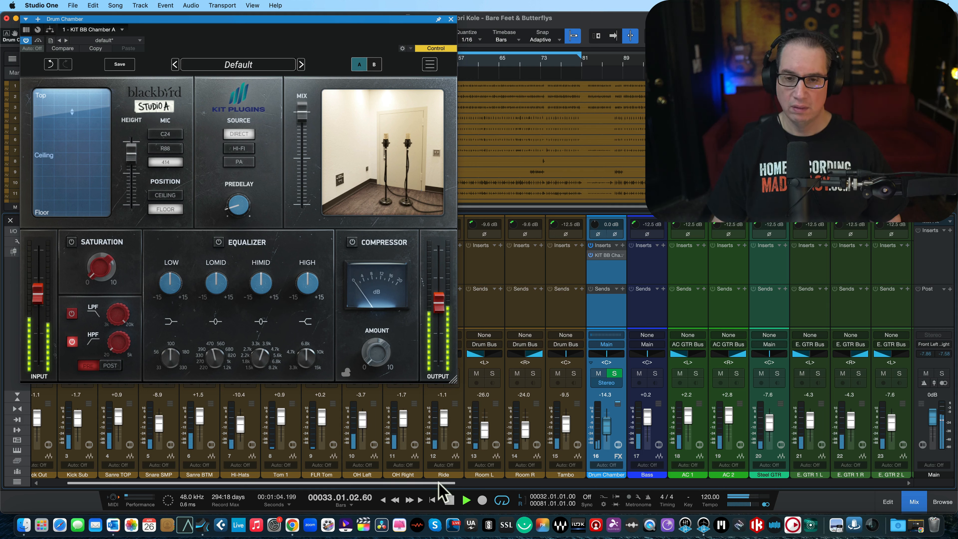
pyautogui.click(38, 40)
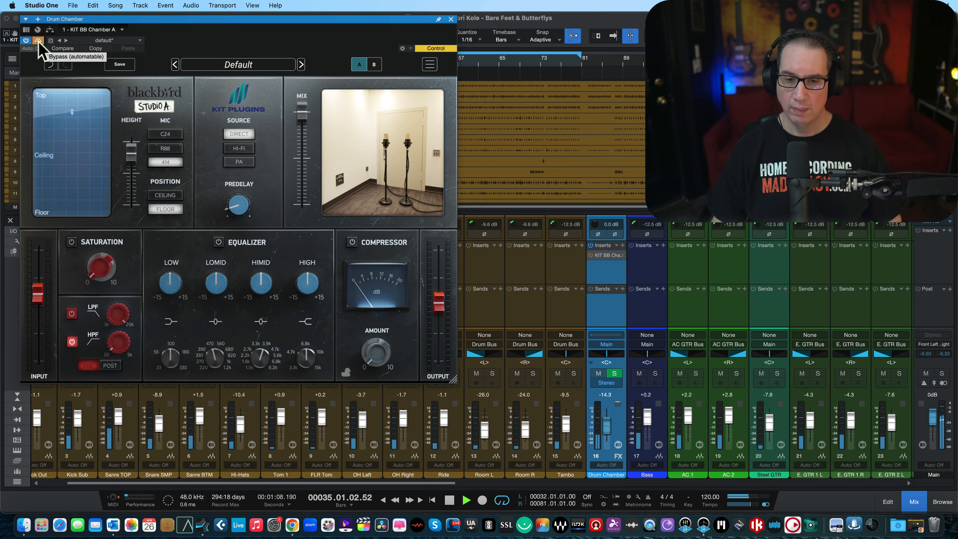
pyautogui.click(38, 40)
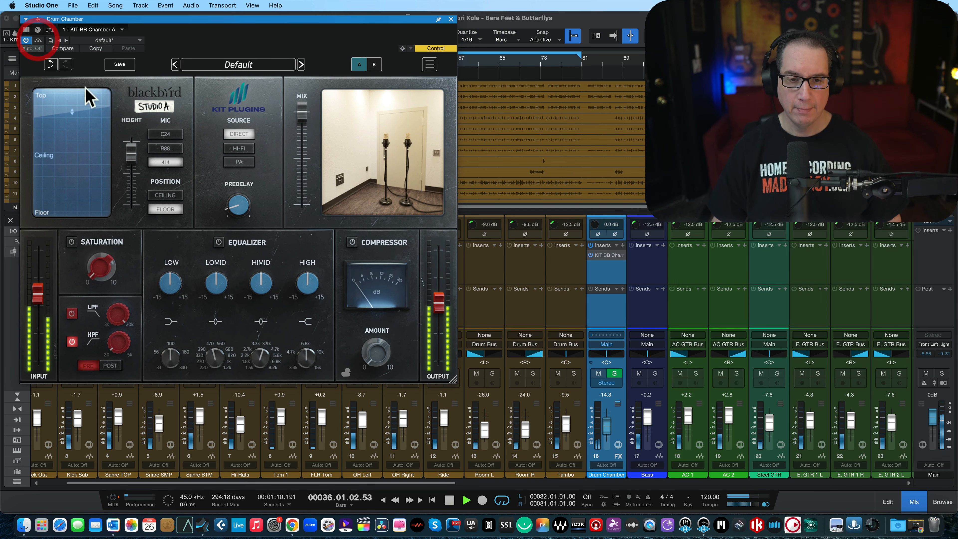
# Step: Solo the Drum Bus, set the Drum Chamber level to -8.2 dB and stop playback
pyautogui.moveTo(342, 485); pyautogui.dragTo(806, 487)
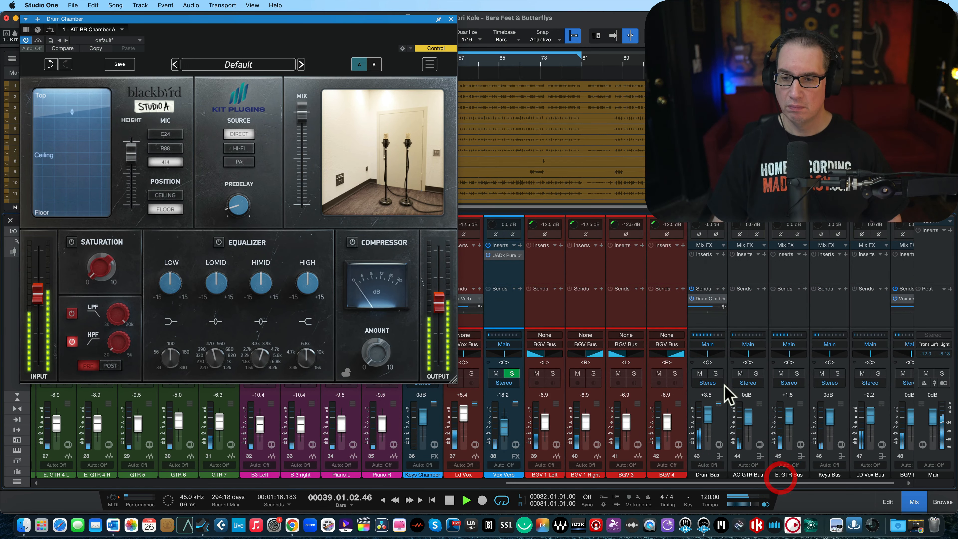
pyautogui.click(715, 373)
pyautogui.moveTo(641, 485); pyautogui.dragTo(213, 487)
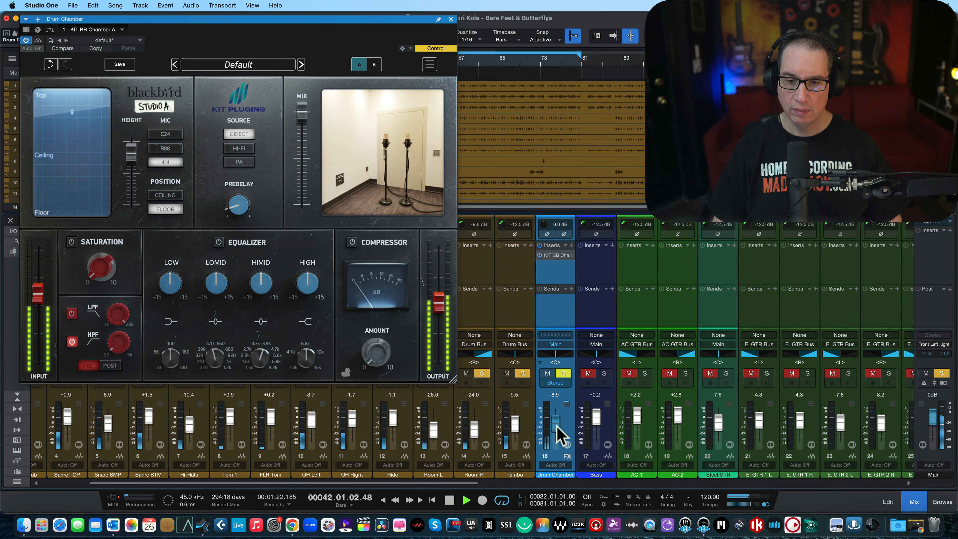
pyautogui.moveTo(557, 438); pyautogui.dragTo(551, 441)
pyautogui.press('space')
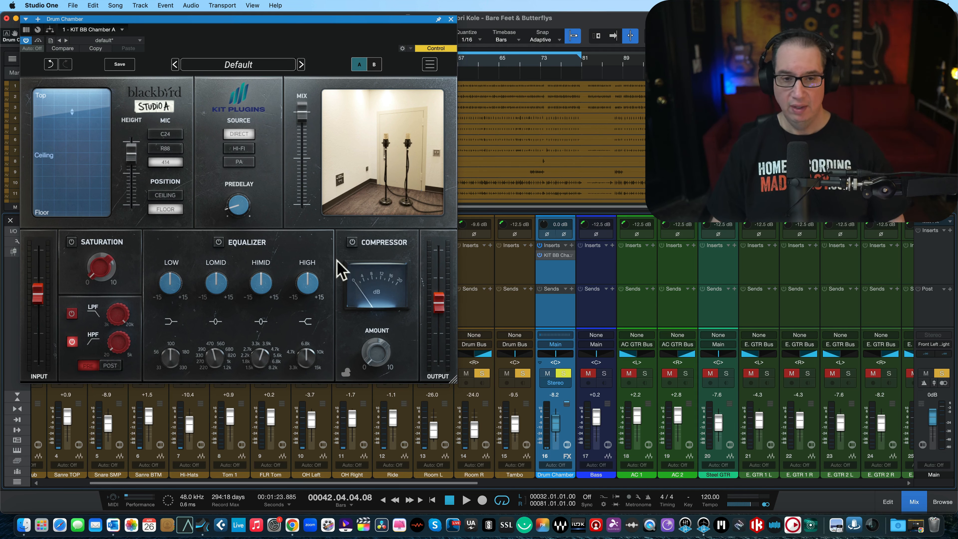
# Step: Play the soloed drums with the Drum Chamber raised to -0.4 dB, lower the mic height to 65% and trim the level back slightly
pyautogui.moveTo(279, 30); pyautogui.dragTo(282, 29)
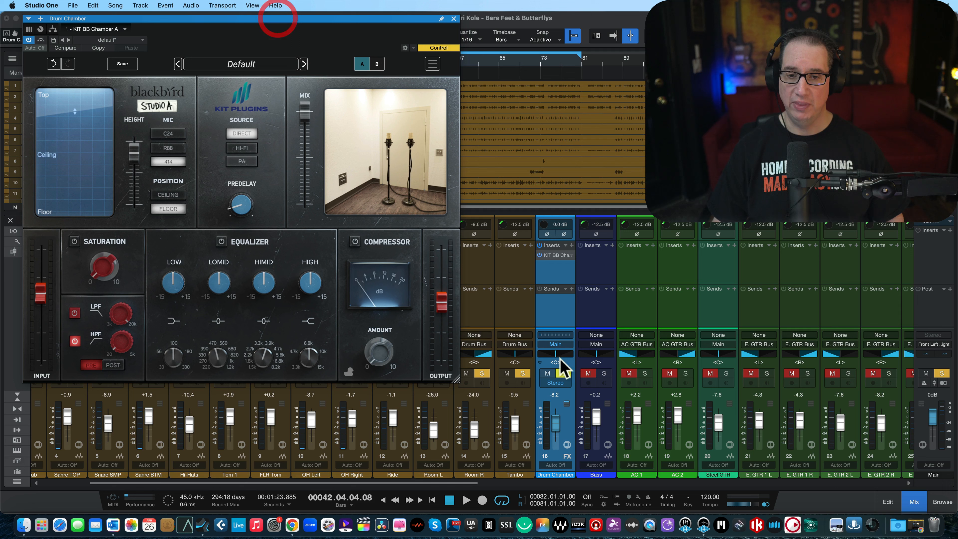
pyautogui.moveTo(93, 264)
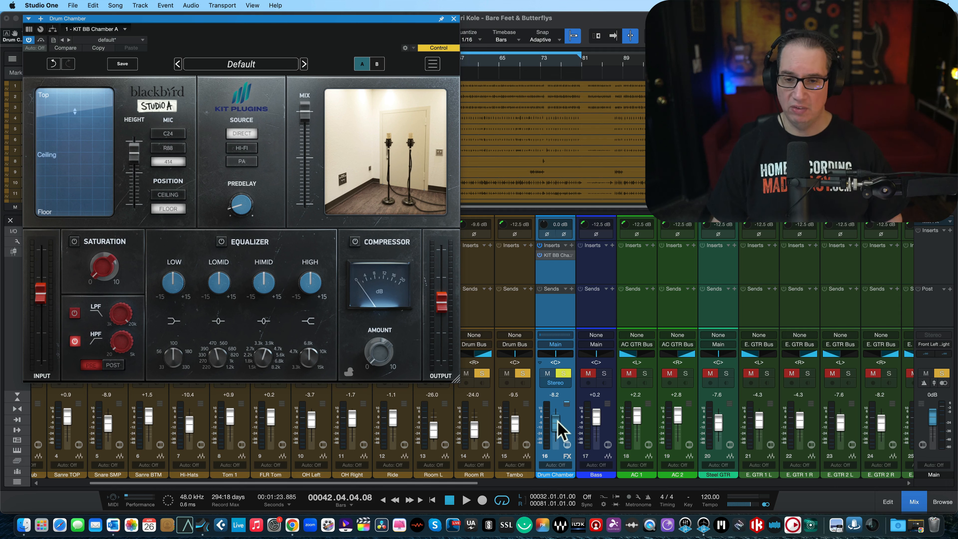
pyautogui.moveTo(557, 422); pyautogui.dragTo(557, 418)
pyautogui.press('space')
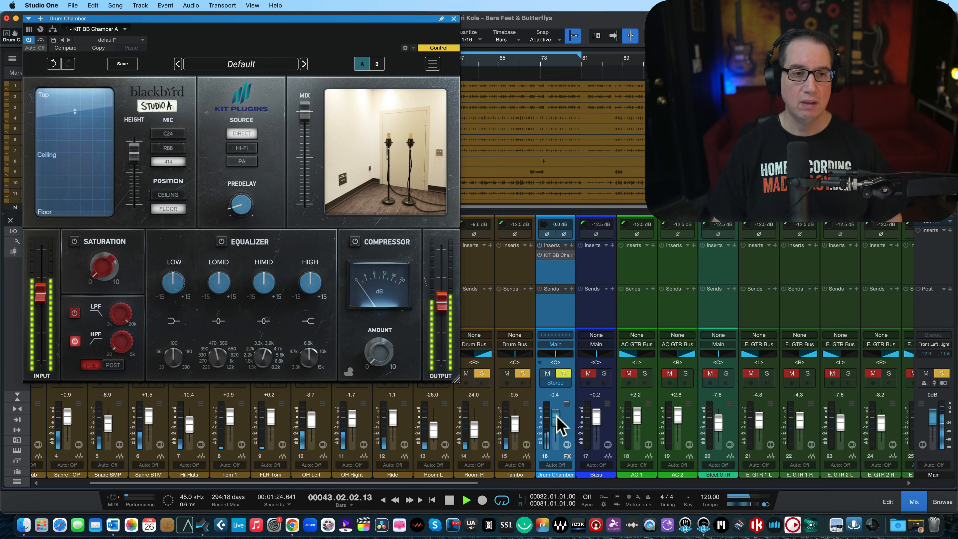
pyautogui.moveTo(136, 161)
pyautogui.mouseDown()
pyautogui.moveTo(140, 177)
pyautogui.moveTo(136, 169)
pyautogui.mouseUp()
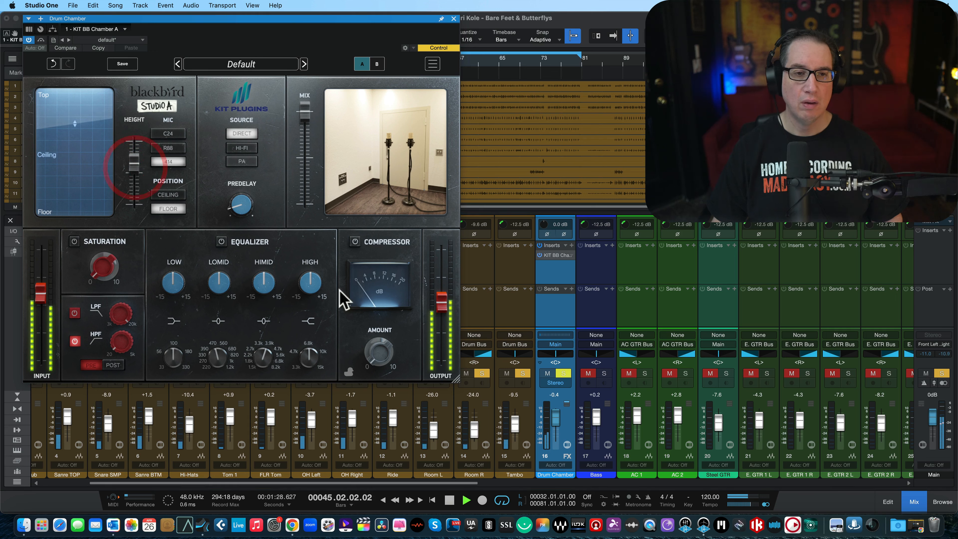
pyautogui.moveTo(553, 418); pyautogui.dragTo(553, 420)
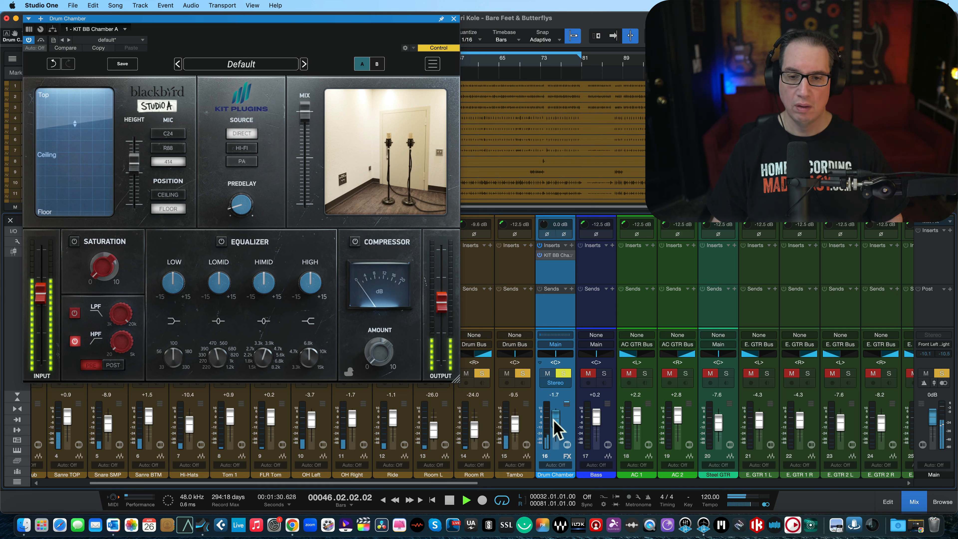
# Step: Switch the mic position to Ceiling and audition the height at 19%, then raise it to around the middle of its range
pyautogui.moveTo(291, 21); pyautogui.dragTo(297, 23)
pyautogui.click(180, 199)
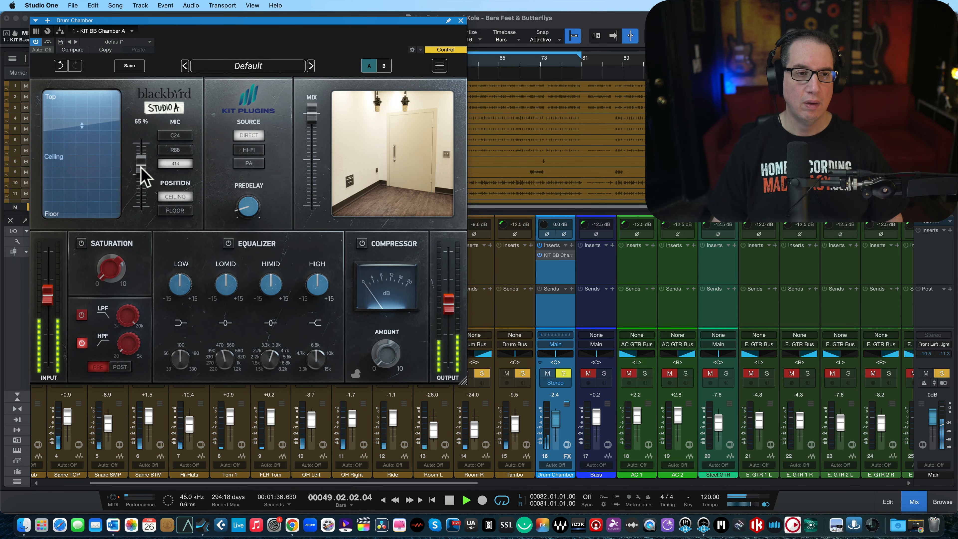
pyautogui.moveTo(141, 168); pyautogui.dragTo(136, 205)
pyautogui.moveTo(145, 199)
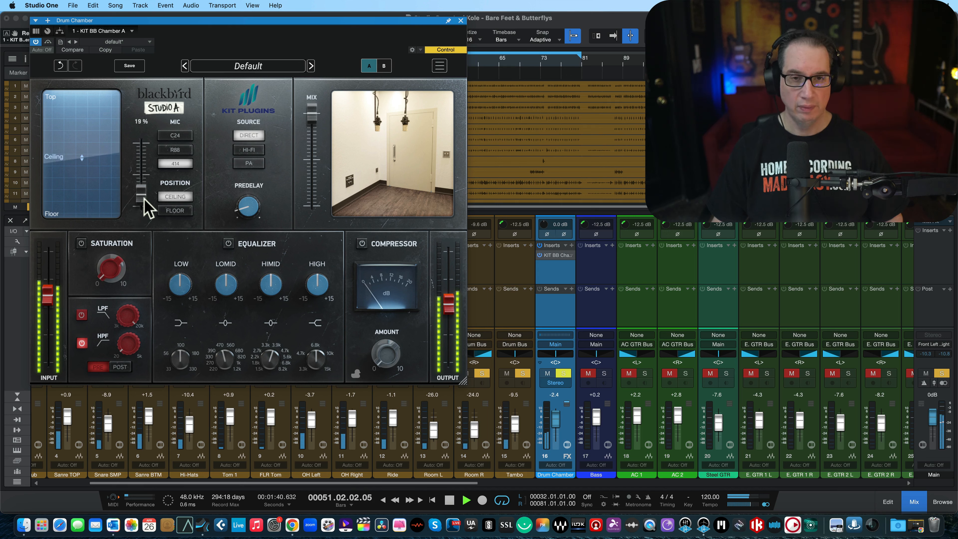
pyautogui.moveTo(142, 199); pyautogui.dragTo(151, 177)
pyautogui.moveTo(267, 25); pyautogui.dragTo(268, 23)
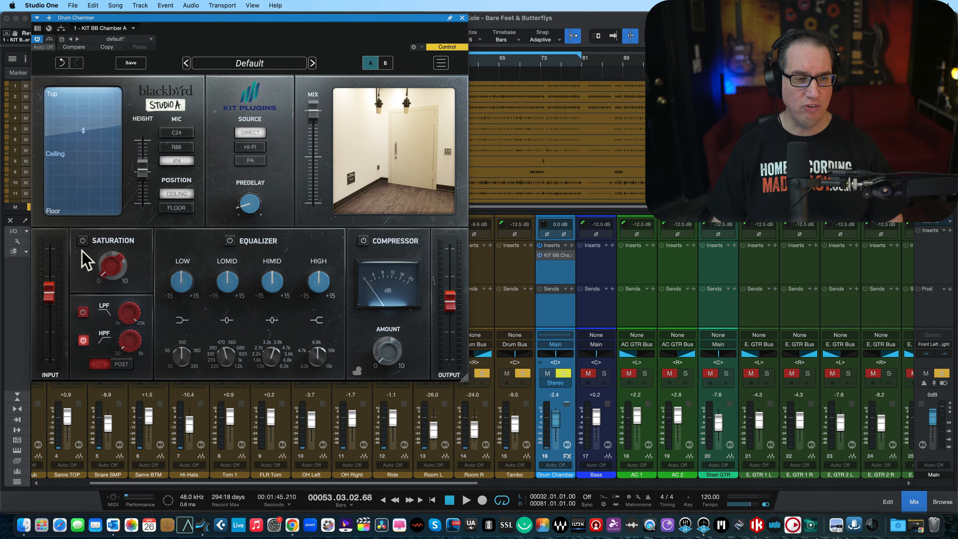
# Step: Play the drums, enable Saturation, sweep it from 0 up to 10 and stop playback
pyautogui.press('space')
pyautogui.click(83, 240)
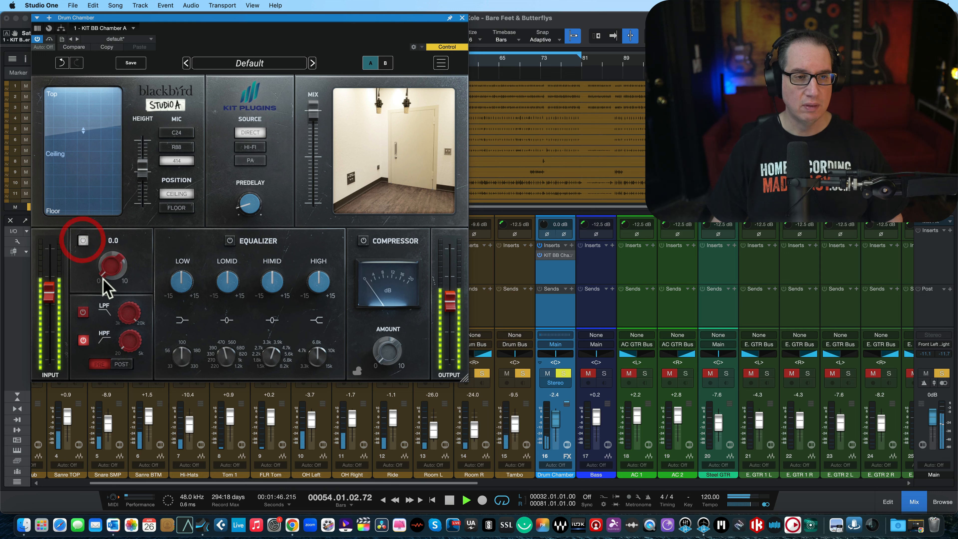
pyautogui.moveTo(102, 275); pyautogui.dragTo(105, 241)
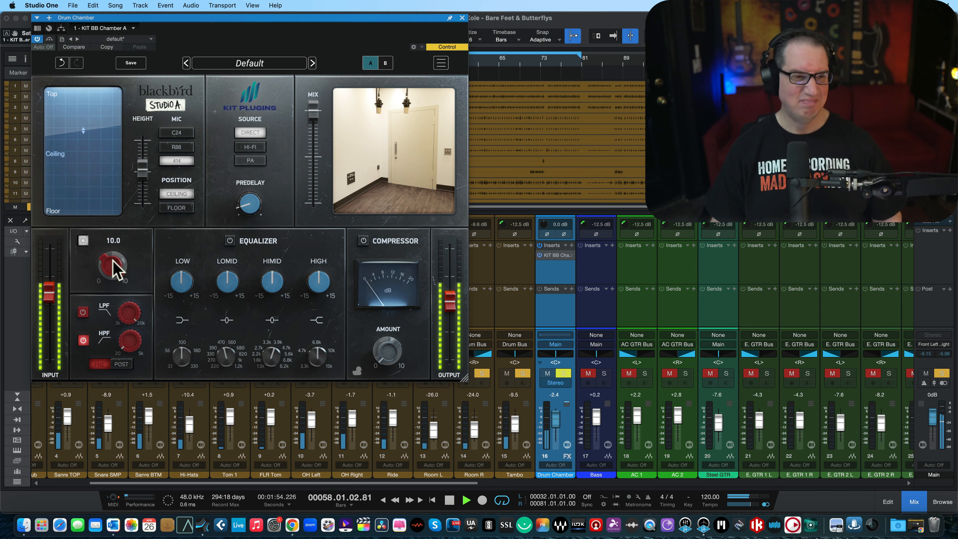
pyautogui.press('space')
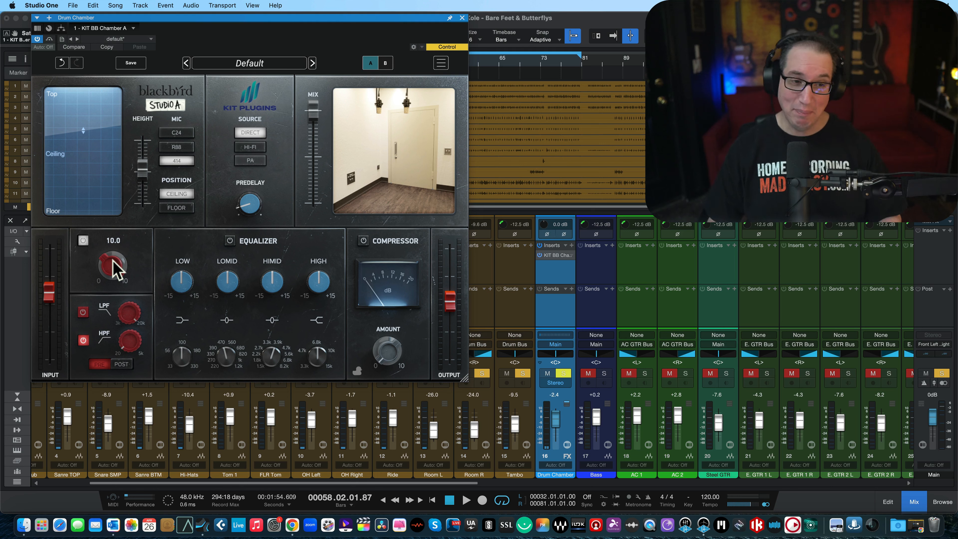
# Step: Reduce Saturation and compare it on and off at moderate amounts during playback, leaving it enabled at about 5.7
pyautogui.moveTo(117, 270)
pyautogui.mouseDown()
pyautogui.moveTo(111, 281)
pyautogui.moveTo(109, 258)
pyautogui.mouseUp()
pyautogui.press('space')
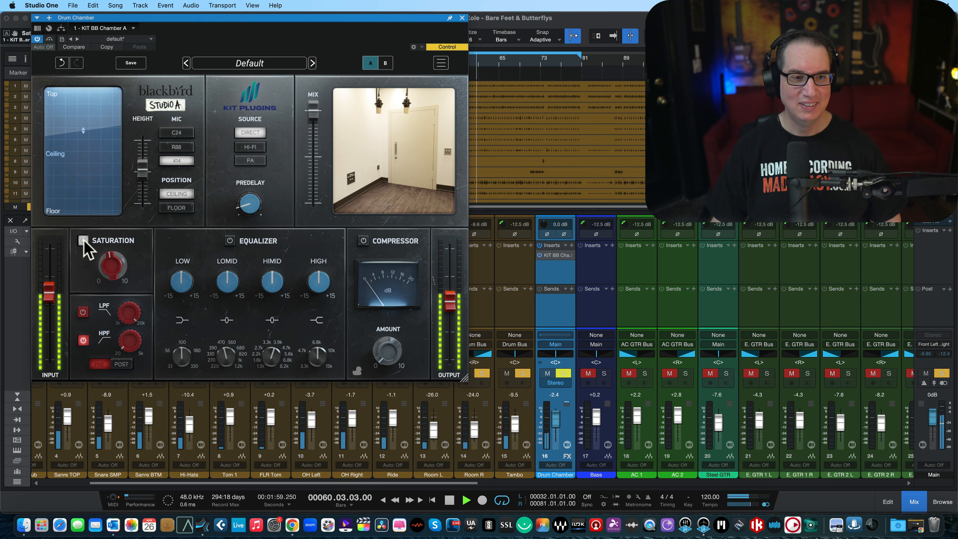
pyautogui.moveTo(110, 271)
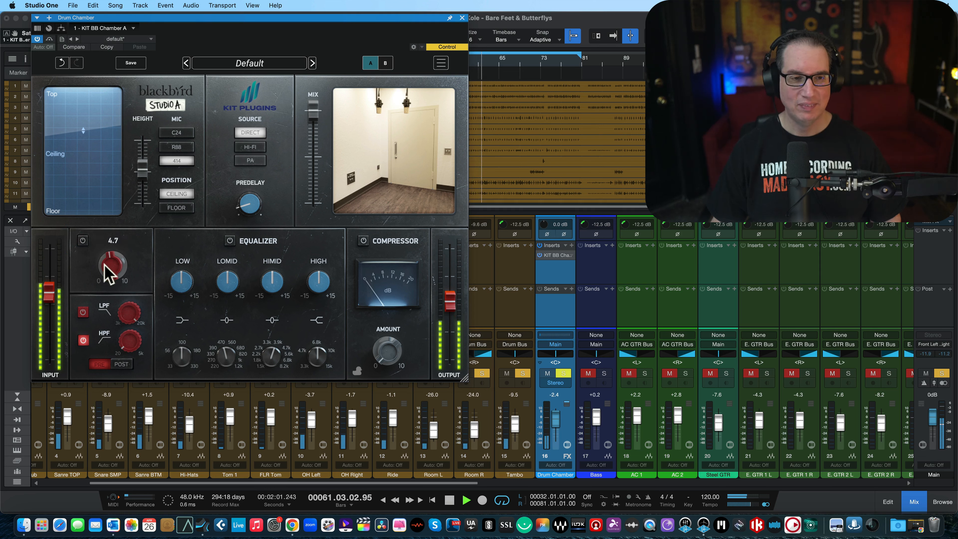
pyautogui.click(84, 242)
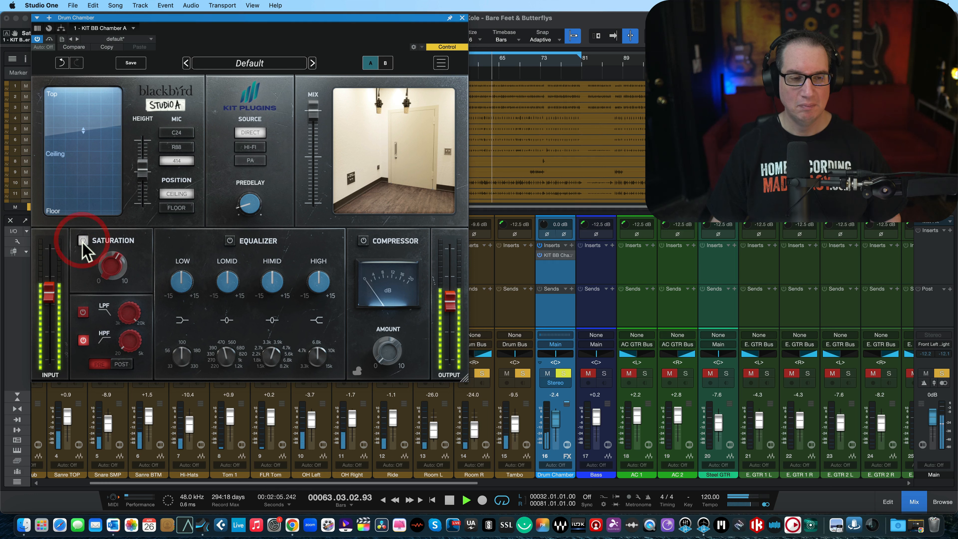
pyautogui.scroll(10, 109, 272)
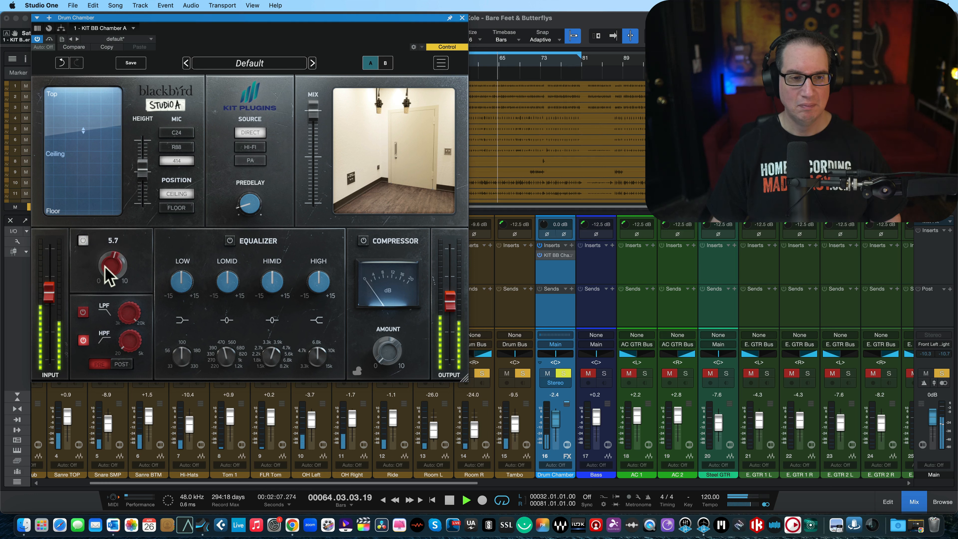
pyautogui.click(84, 241)
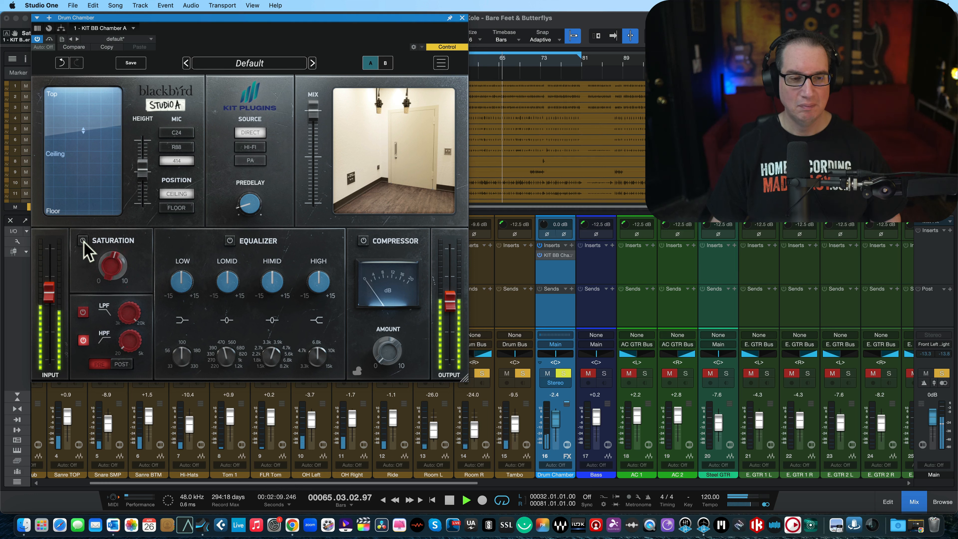
pyautogui.click(83, 240)
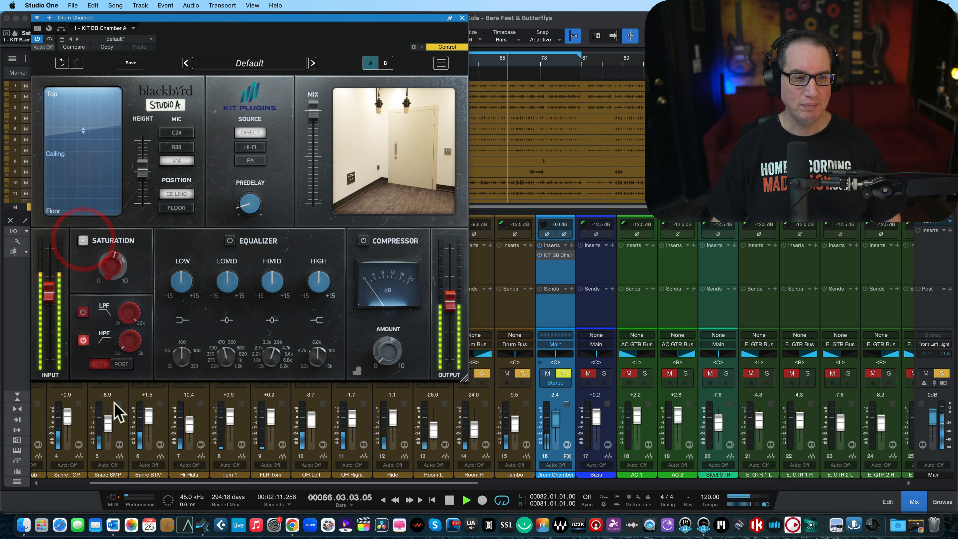
# Step: Adjust the high-pass frequency, sweep the low-pass down to 3000 Hz, then toggle the filters, leaving both off
pyautogui.moveTo(121, 346)
pyautogui.moveTo(122, 345); pyautogui.dragTo(107, 412)
pyautogui.moveTo(121, 316)
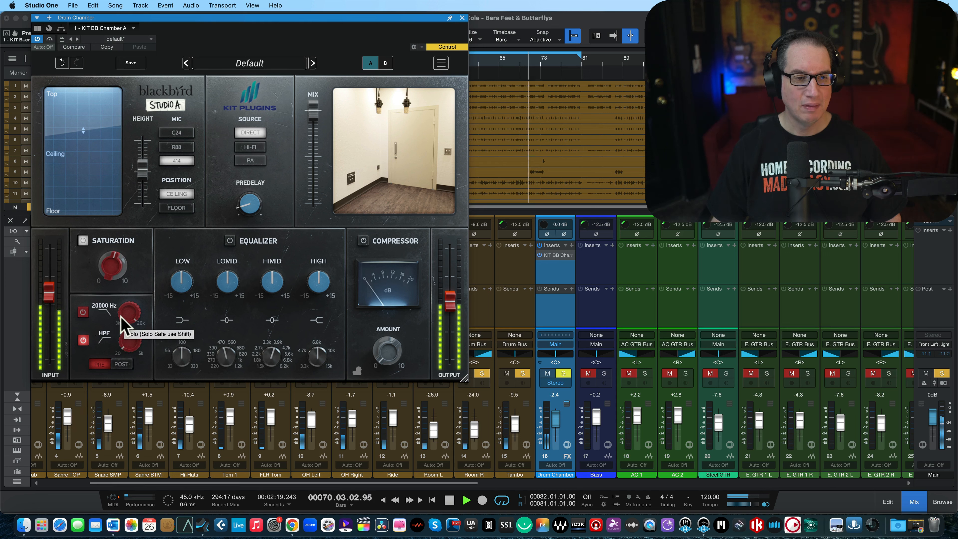
pyautogui.moveTo(121, 321); pyautogui.dragTo(127, 353)
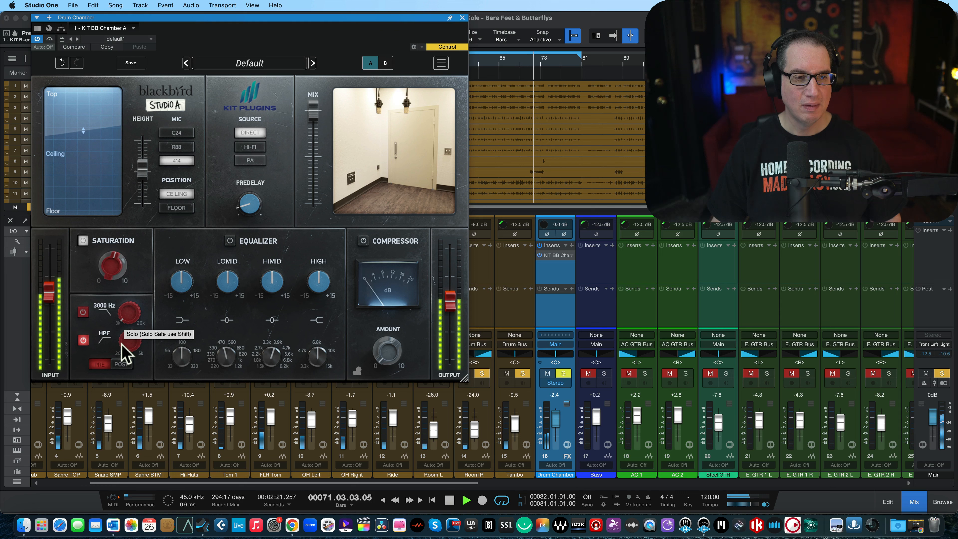
pyautogui.click(83, 340)
pyautogui.click(83, 313)
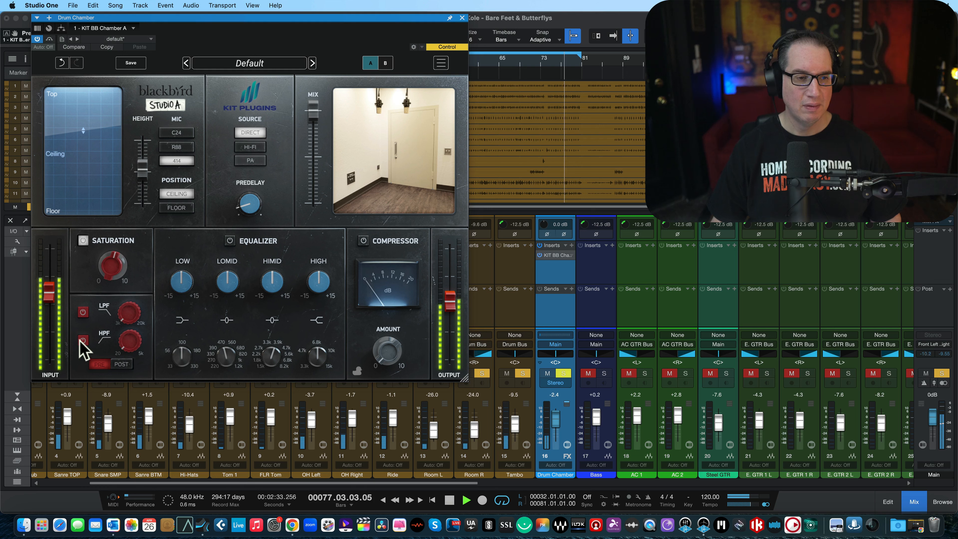
# Step: Set Saturation to 6.9 and compare the drums with it on and off
pyautogui.moveTo(107, 268)
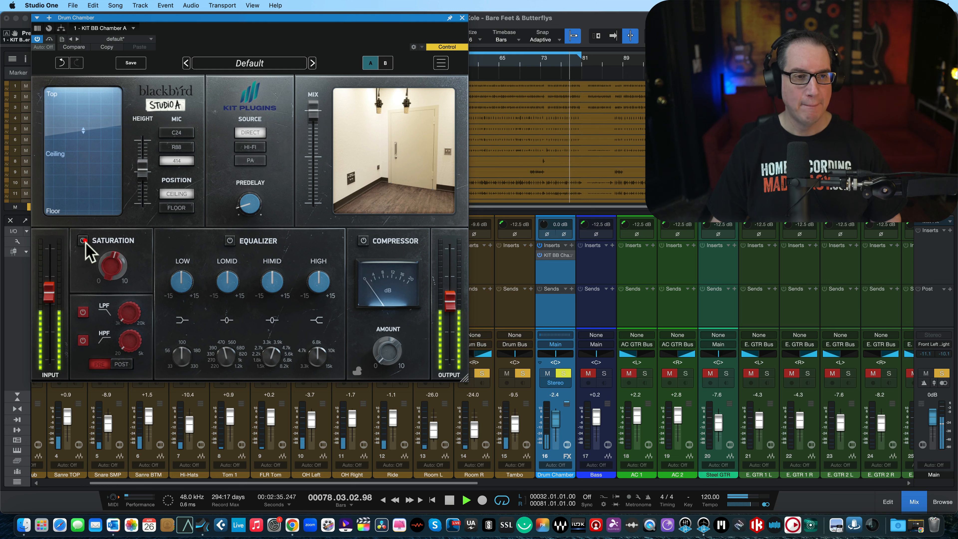
pyautogui.moveTo(119, 267); pyautogui.dragTo(117, 256)
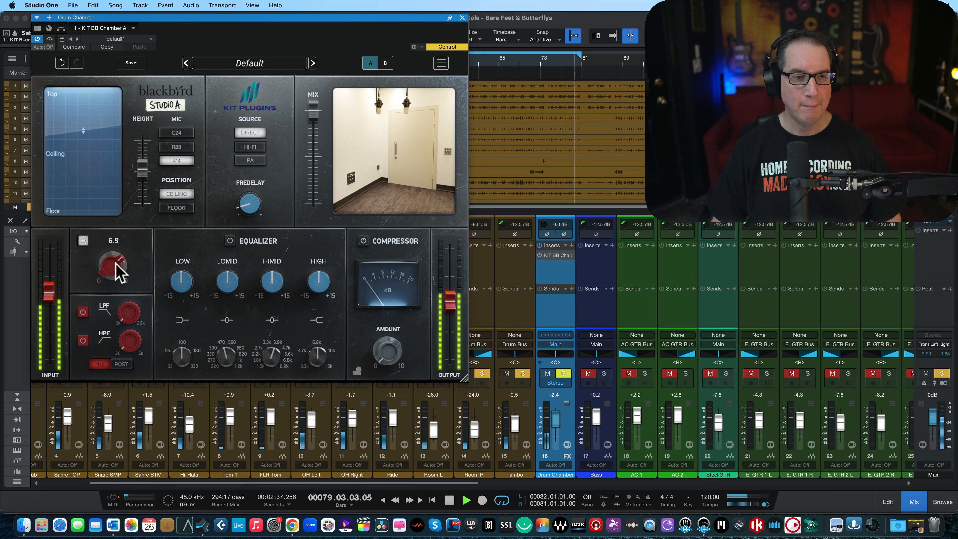
pyautogui.click(84, 240)
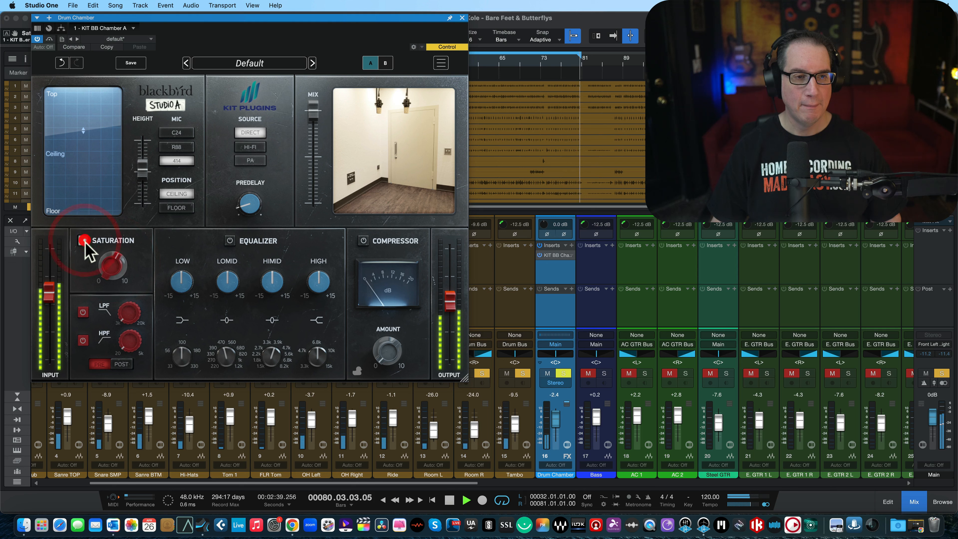
# Step: Lower Saturation to about 3.5, compare the drums with it on and off, and stop playback
pyautogui.moveTo(113, 266)
pyautogui.mouseDown()
pyautogui.moveTo(117, 288)
pyautogui.moveTo(111, 274)
pyautogui.mouseUp()
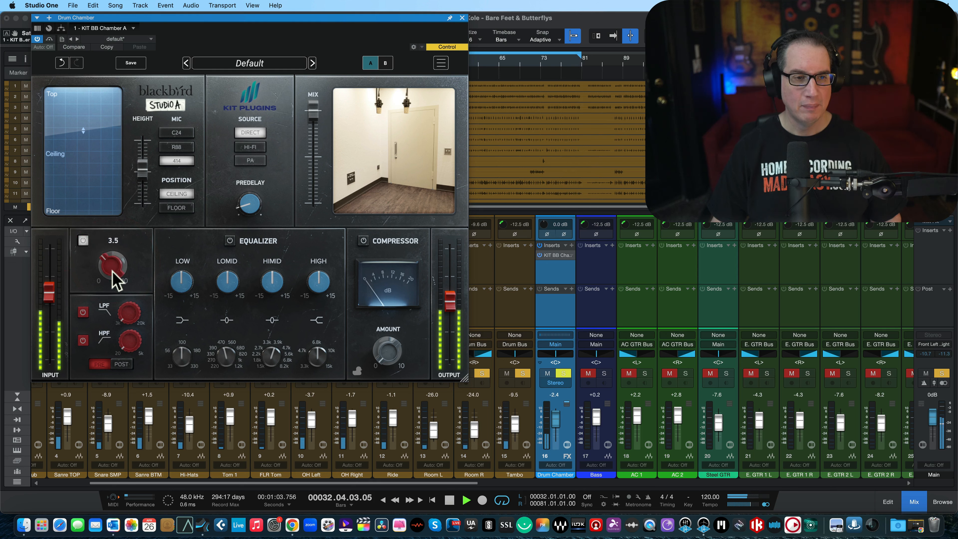
pyautogui.click(83, 242)
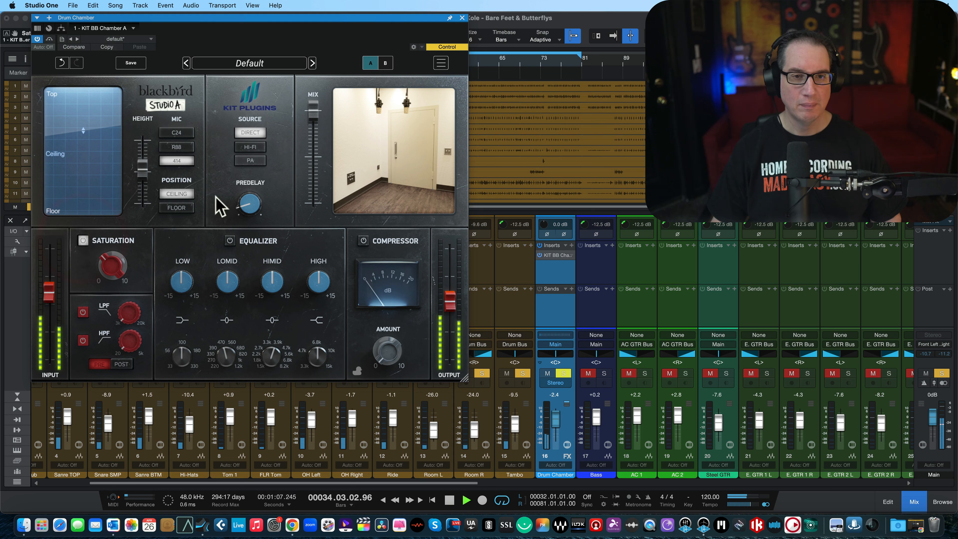
pyautogui.press('space')
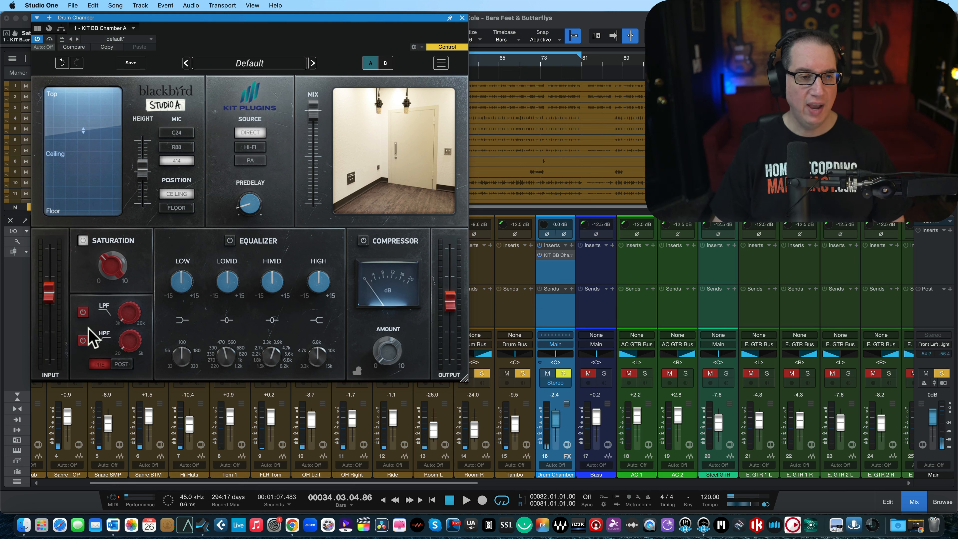
# Step: Enable the high-pass filter and sweep it up to about 976 Hz and back down to 20 Hz while auditioning
pyautogui.press('space')
pyautogui.click(83, 340)
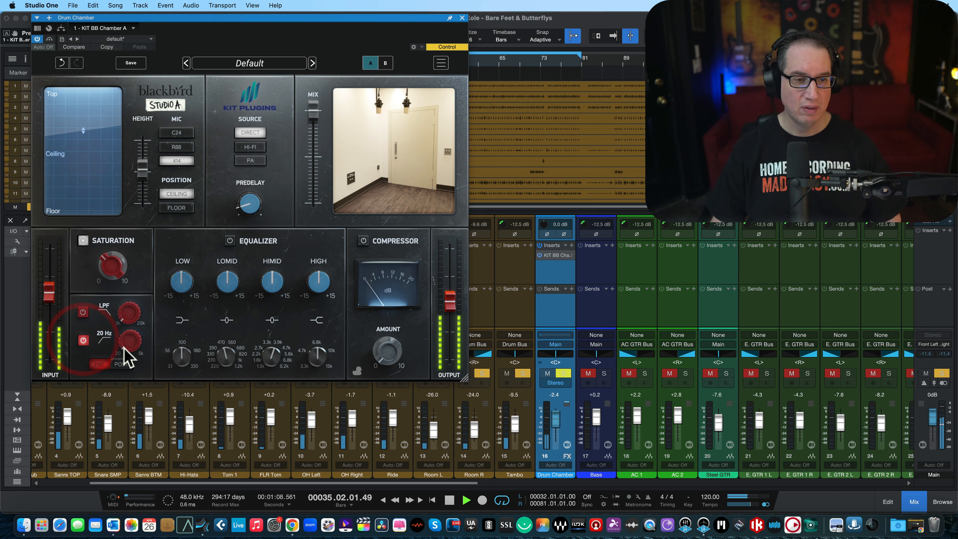
pyautogui.moveTo(128, 332)
pyautogui.mouseDown()
pyautogui.moveTo(125, 325)
pyautogui.moveTo(128, 384)
pyautogui.moveTo(118, 344)
pyautogui.mouseUp()
pyautogui.press('space')
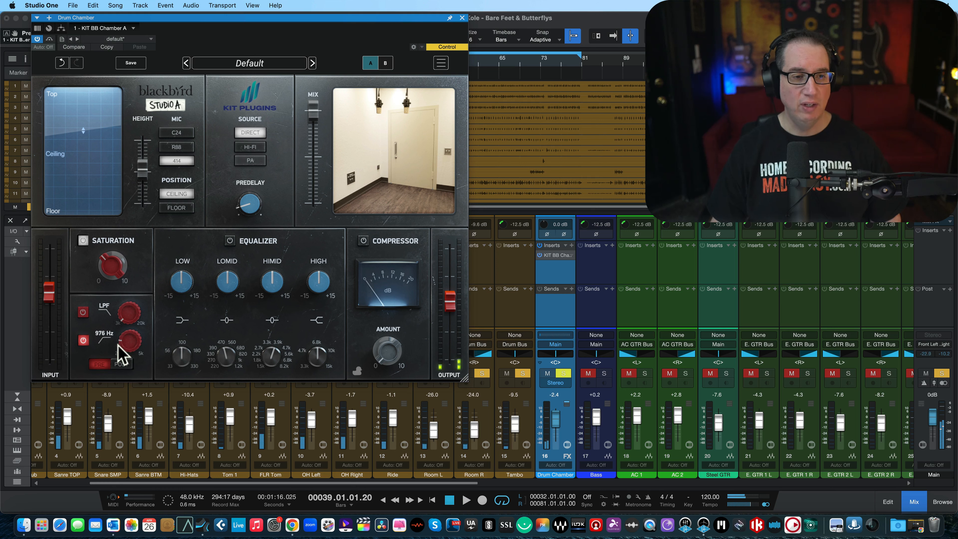
pyautogui.press('space')
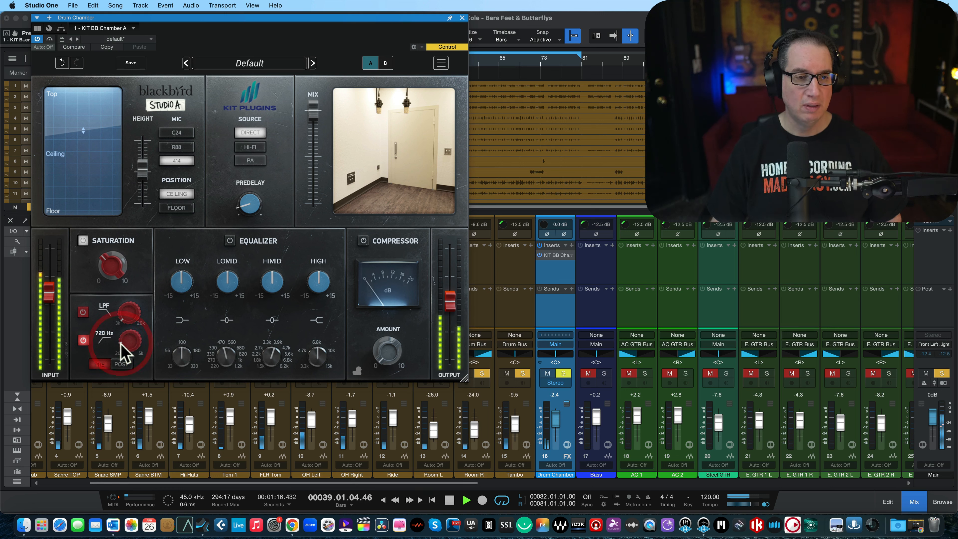
pyautogui.moveTo(121, 343); pyautogui.dragTo(122, 353)
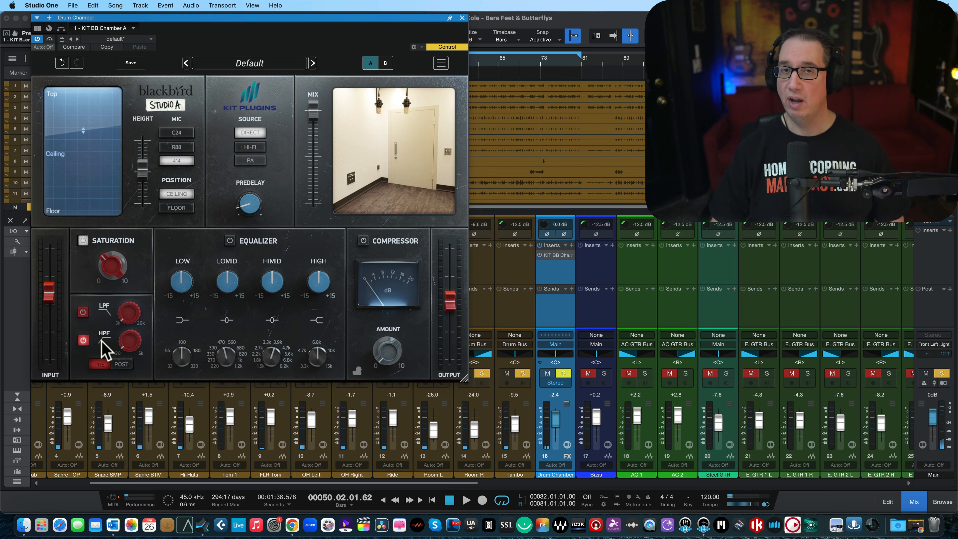
pyautogui.moveTo(125, 342); pyautogui.dragTo(126, 355)
pyautogui.press('space')
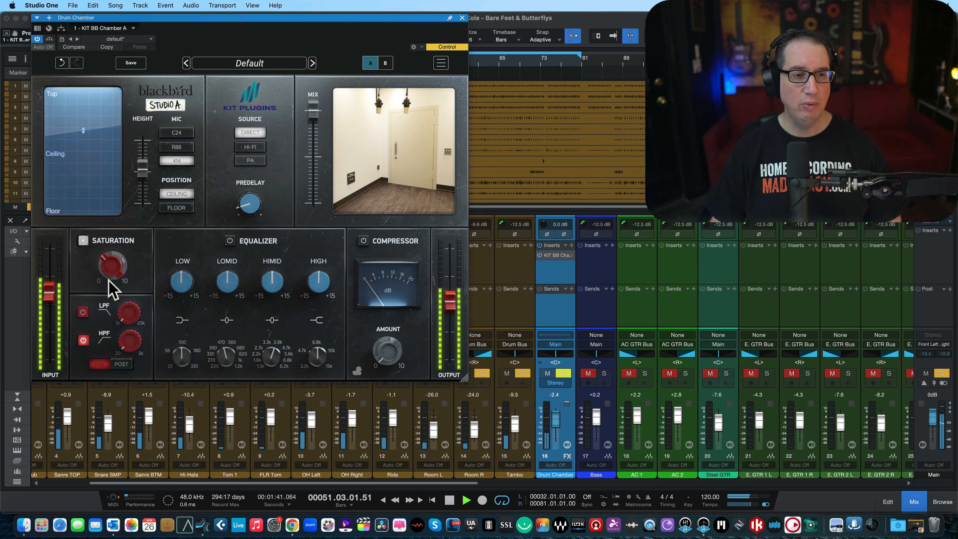
# Step: Raise Saturation to about 5.2, compare it off and on, leave it enabled and stop playback
pyautogui.moveTo(104, 265); pyautogui.dragTo(104, 258)
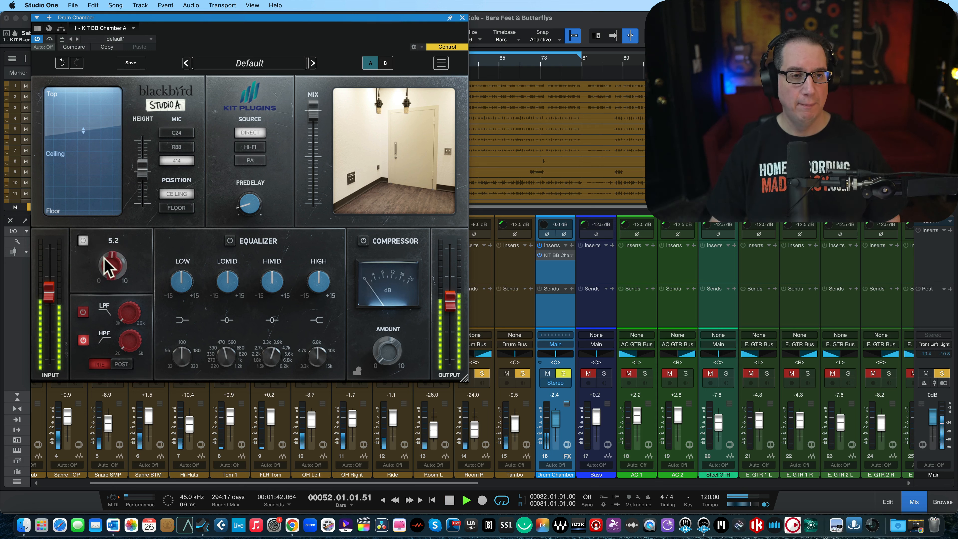
pyautogui.click(86, 239)
pyautogui.click(85, 238)
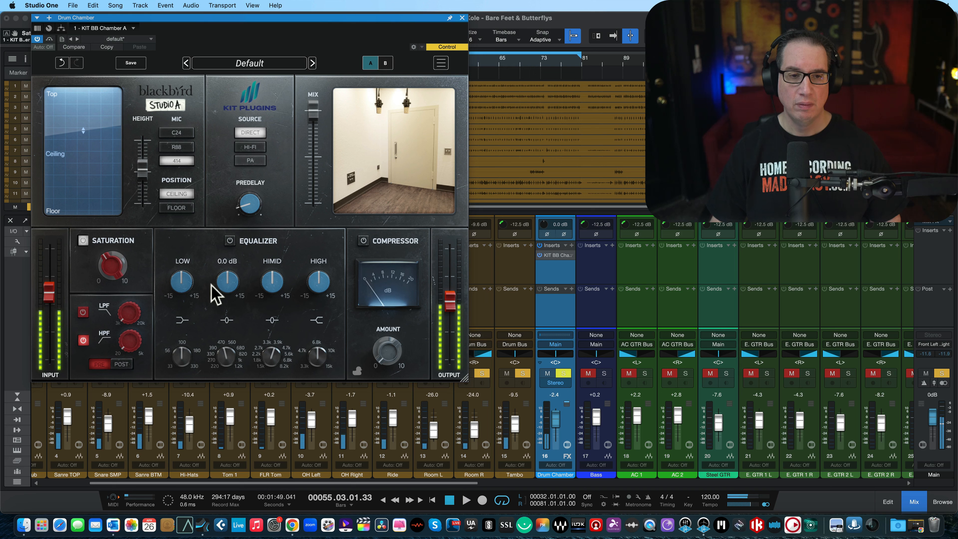
pyautogui.press('space')
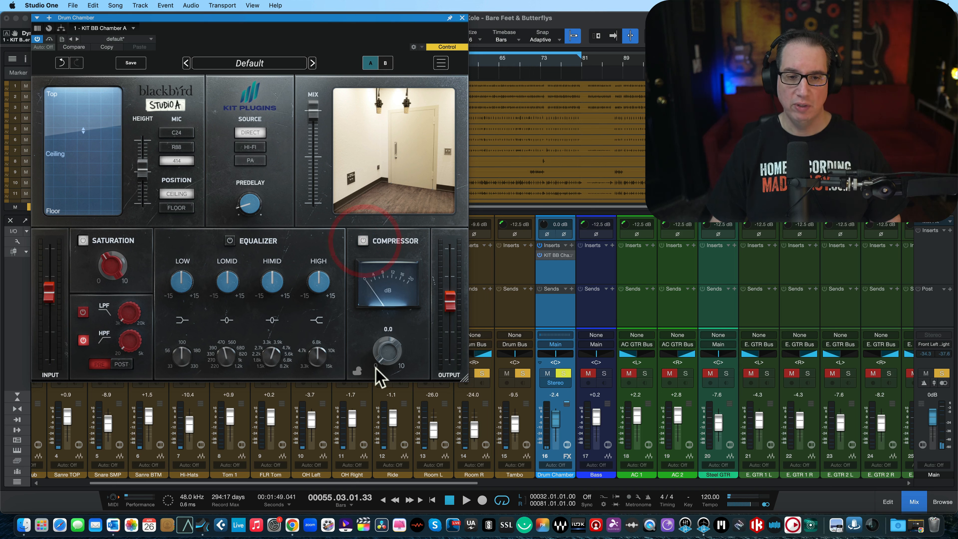
# Step: Play the drums with the Compressor enabled, adjust its amount, compare it off and on, and readjust the high-pass frequency
pyautogui.press('space')
pyautogui.moveTo(377, 360)
pyautogui.mouseDown()
pyautogui.moveTo(381, 317)
pyautogui.moveTo(389, 348)
pyautogui.moveTo(384, 364)
pyautogui.moveTo(370, 358)
pyautogui.mouseUp()
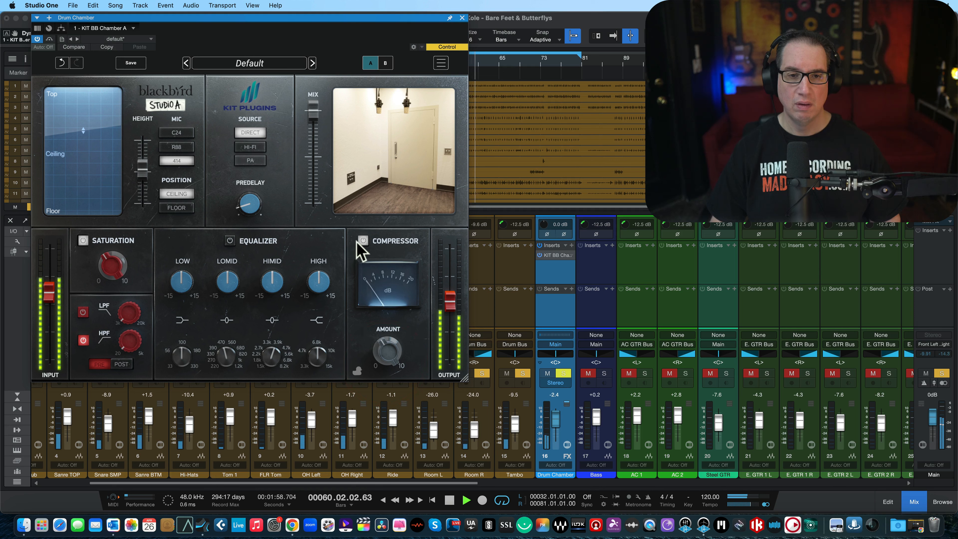
pyautogui.click(362, 241)
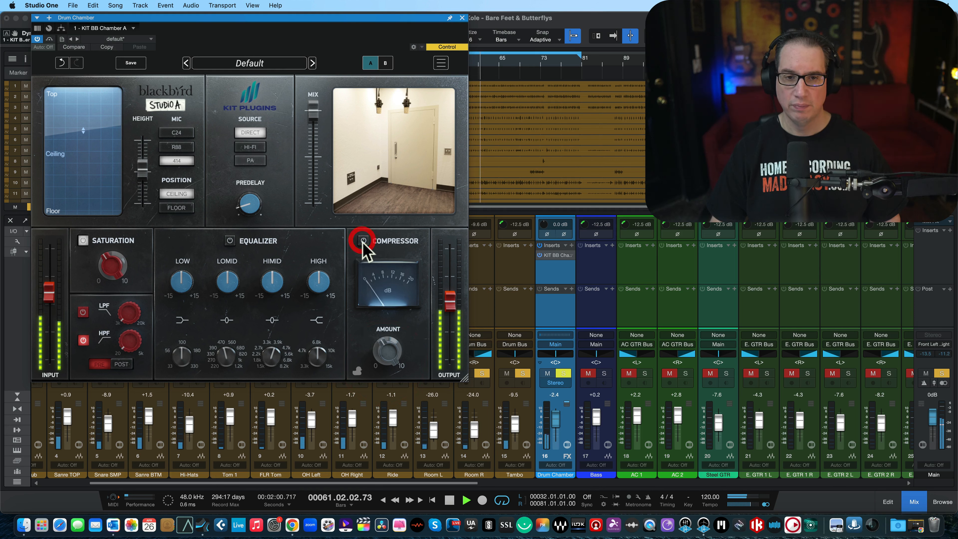
pyautogui.click(362, 242)
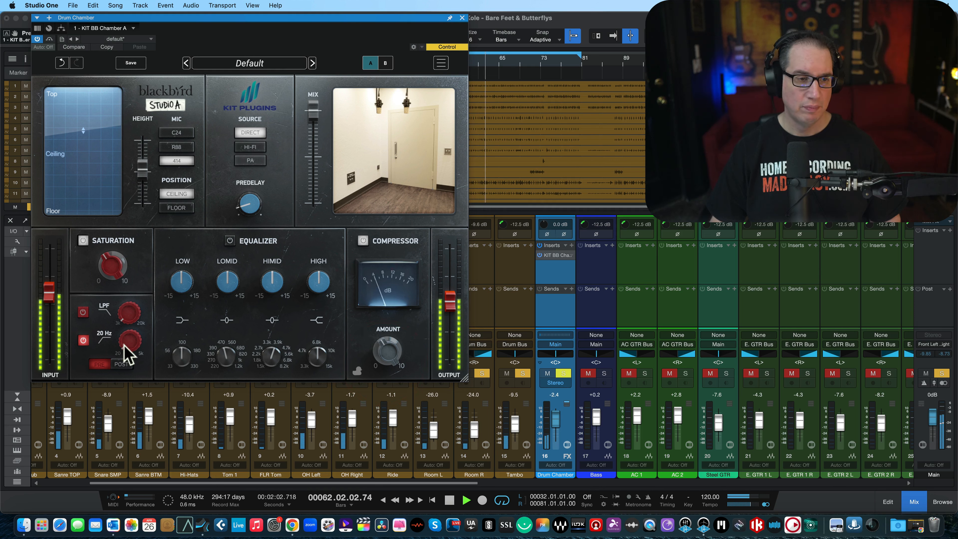
pyautogui.moveTo(126, 345); pyautogui.dragTo(122, 336)
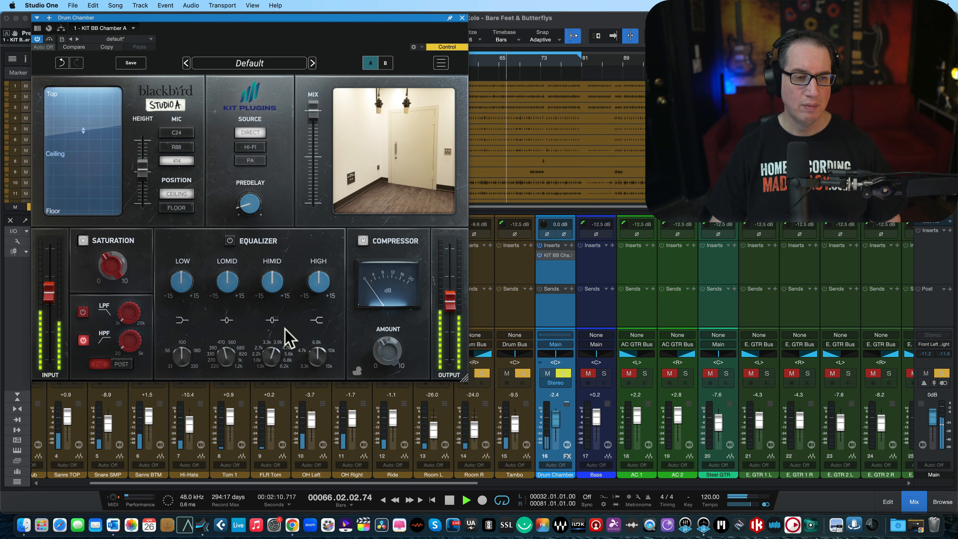
# Step: Set the Compressor amount to about 3.8 and compare the drums with compression on and off, fine-tuning the amount in between
pyautogui.moveTo(380, 351); pyautogui.dragTo(380, 348)
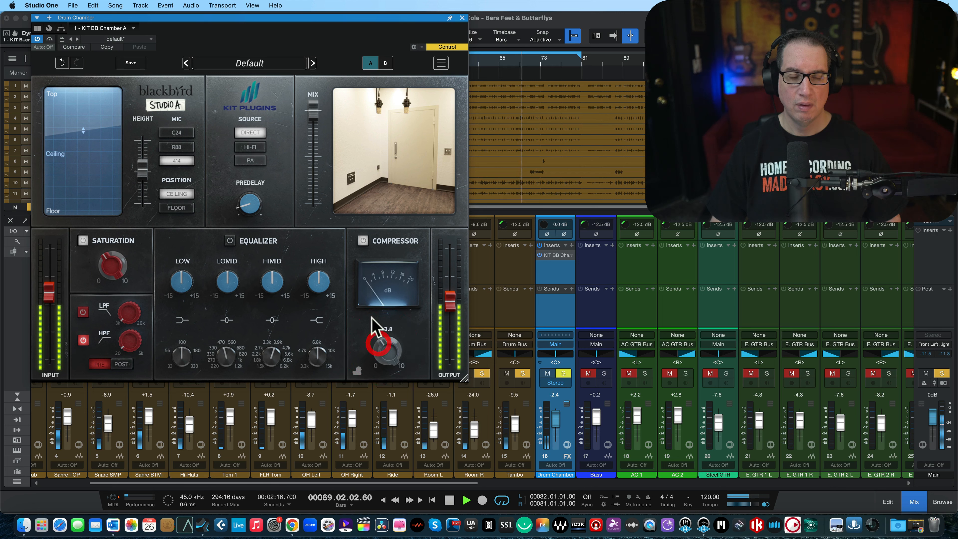
pyautogui.click(362, 241)
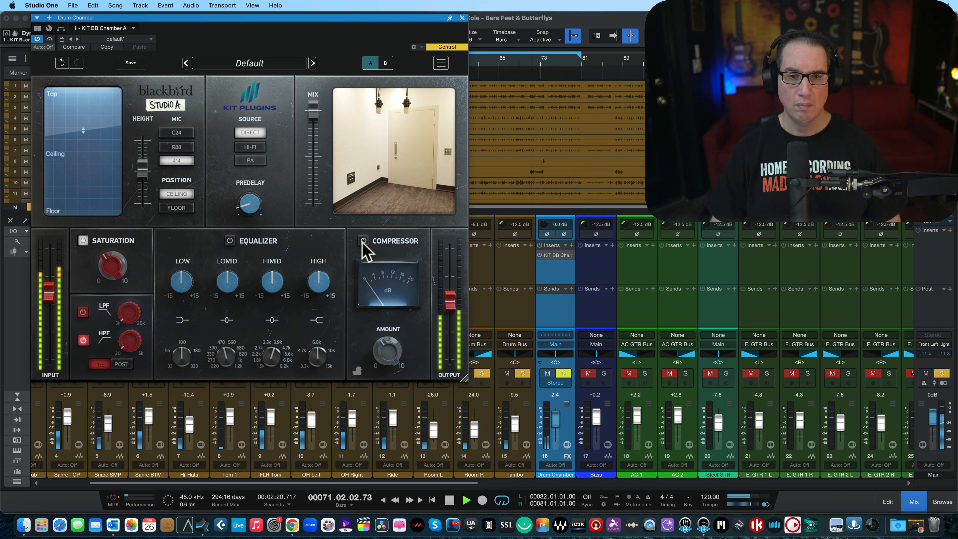
pyautogui.click(362, 242)
pyautogui.moveTo(383, 353)
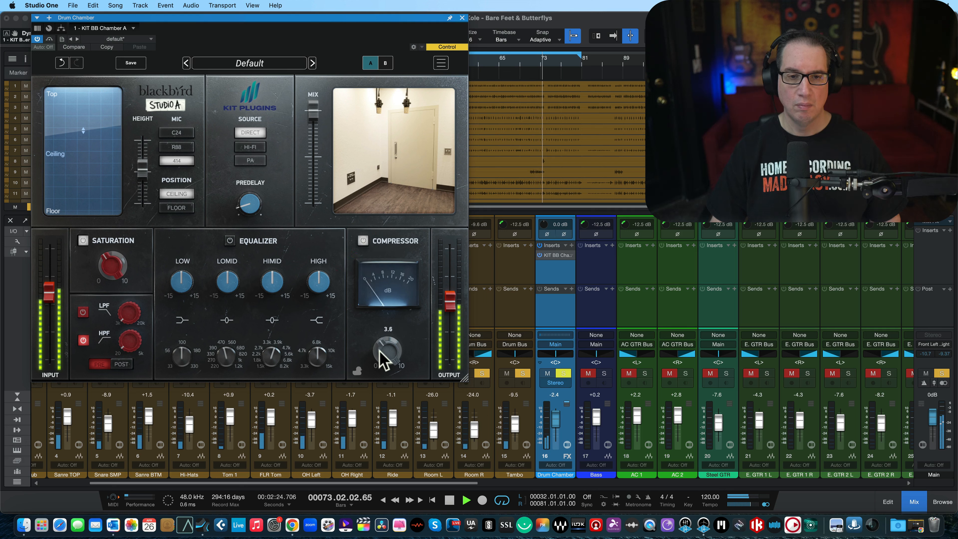
pyautogui.click(379, 351)
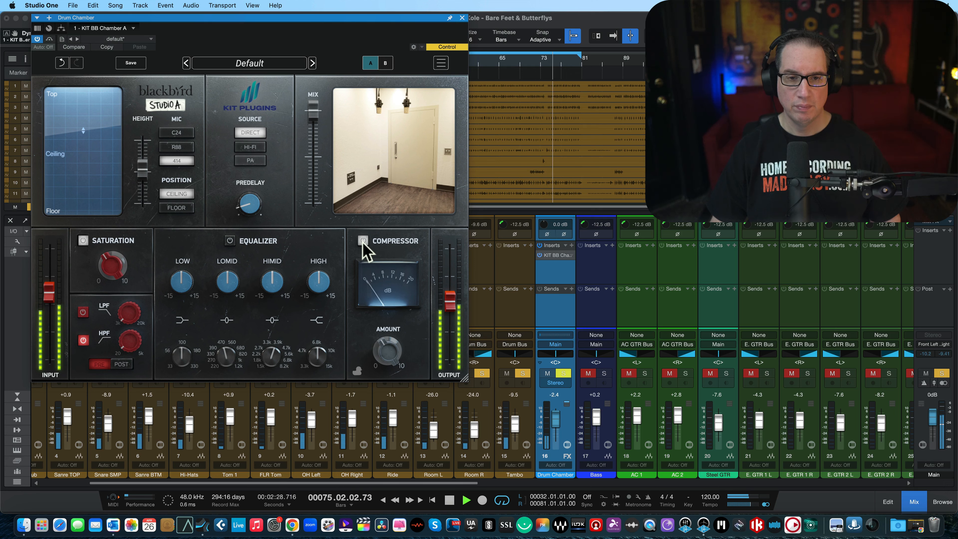
pyautogui.click(363, 242)
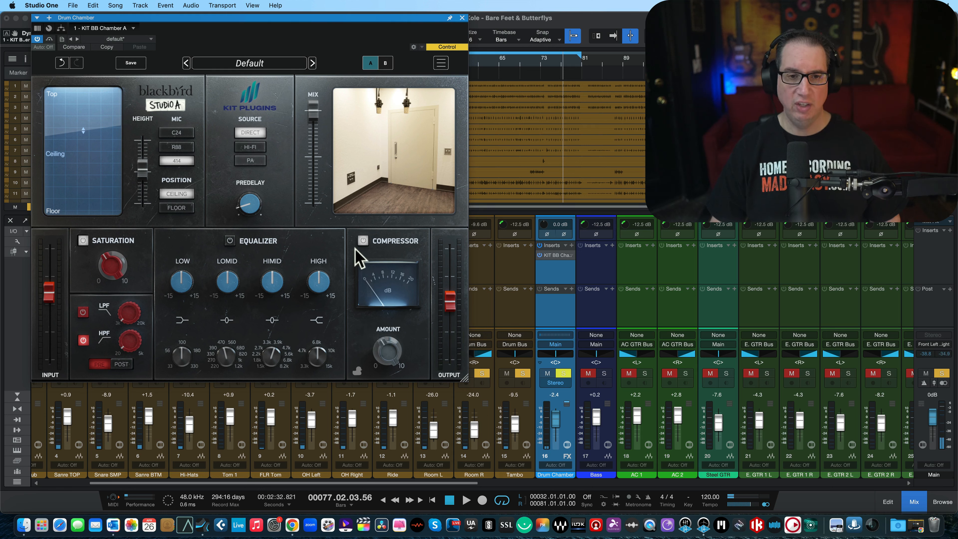
# Step: Resume playback, raise the Compressor amount to about 4.7 and compare it off and on
pyautogui.press('space')
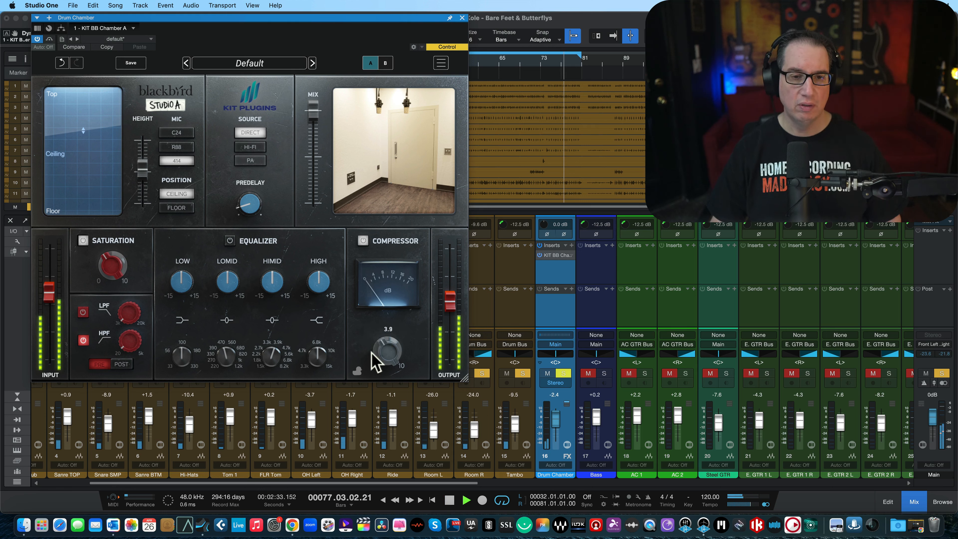
pyautogui.moveTo(372, 355)
pyautogui.mouseDown()
pyautogui.moveTo(351, 249)
pyautogui.moveTo(381, 350)
pyautogui.mouseUp()
pyautogui.click(360, 242)
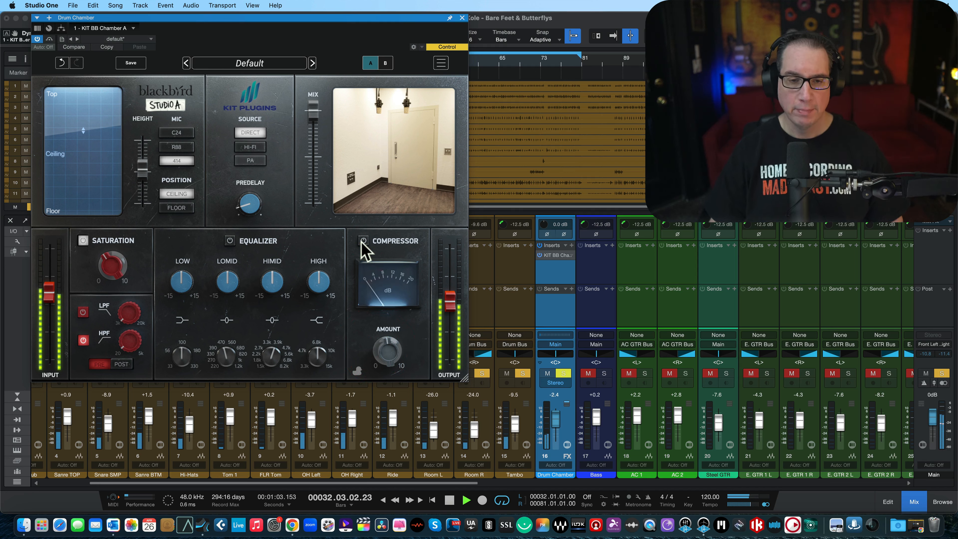
pyautogui.click(362, 240)
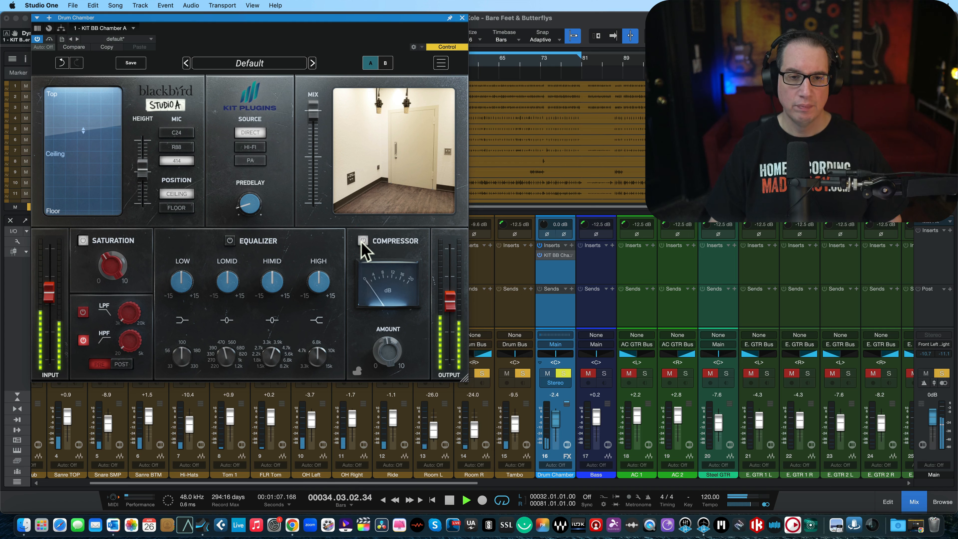
pyautogui.click(362, 241)
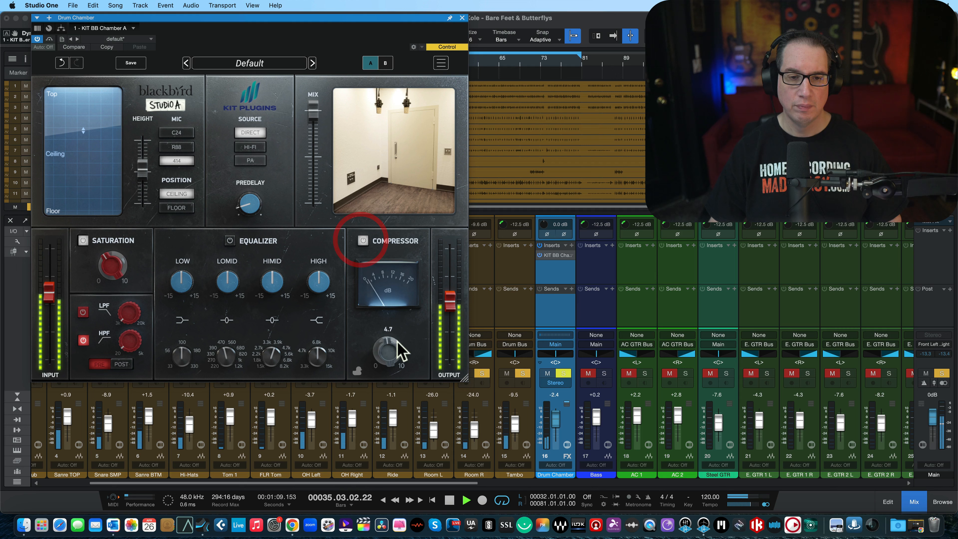
# Step: Readjust the Compressor amount, compare it once more and leave the Compressor off
pyautogui.moveTo(387, 345)
pyautogui.mouseDown()
pyautogui.moveTo(381, 367)
pyautogui.moveTo(382, 338)
pyautogui.mouseUp()
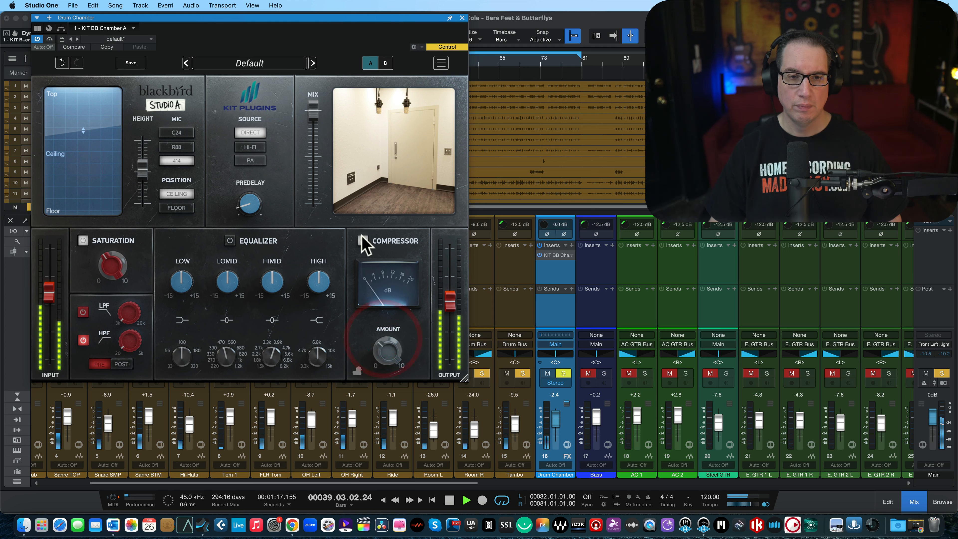
pyautogui.click(361, 241)
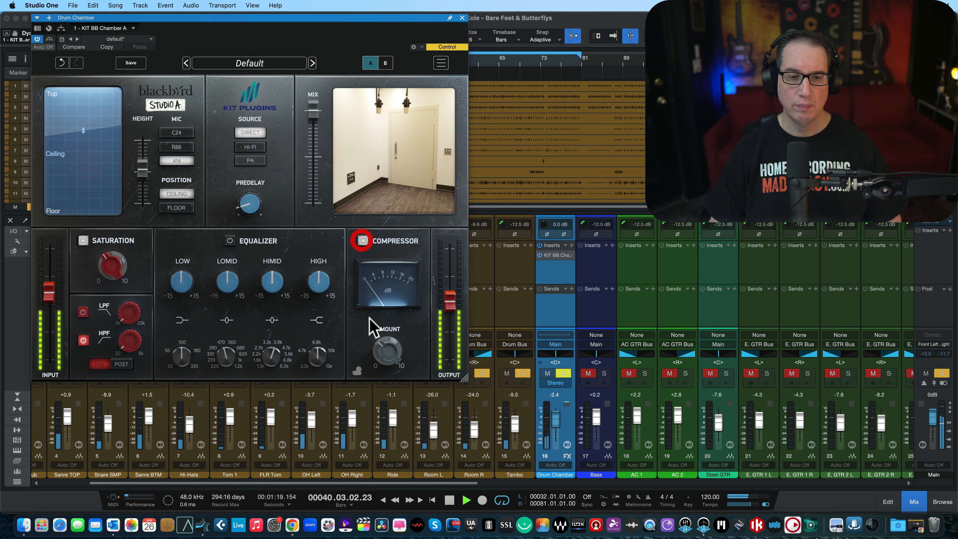
pyautogui.click(363, 241)
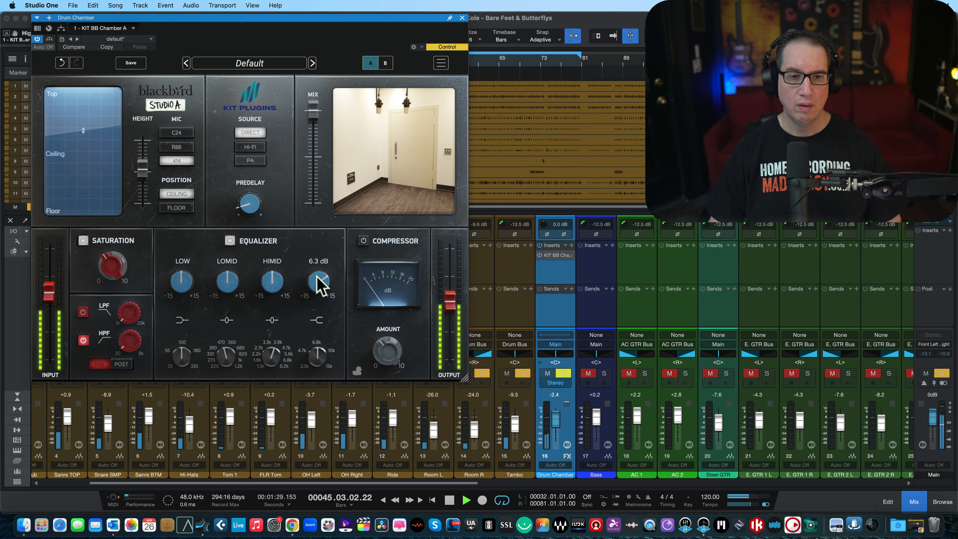
# Step: Change the Equalizer's High frequency and audition different High boosts, between about 1.3 and 4.6 dB
pyautogui.moveTo(316, 368); pyautogui.dragTo(314, 385)
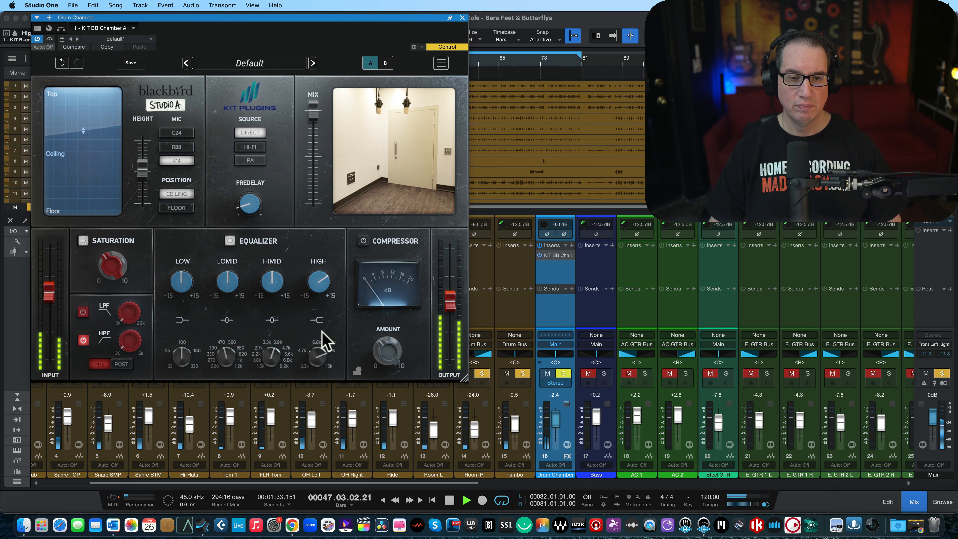
pyautogui.moveTo(320, 282); pyautogui.dragTo(318, 286)
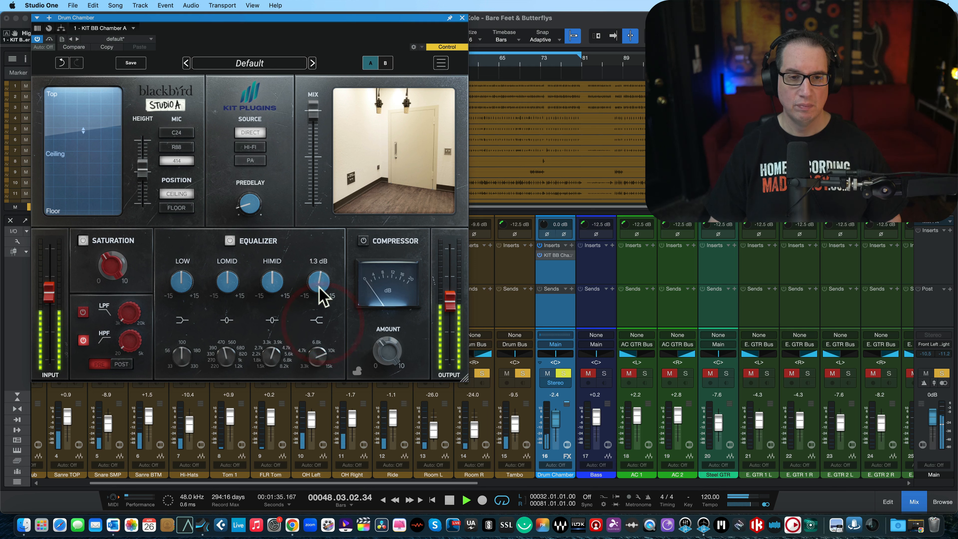
pyautogui.press('space')
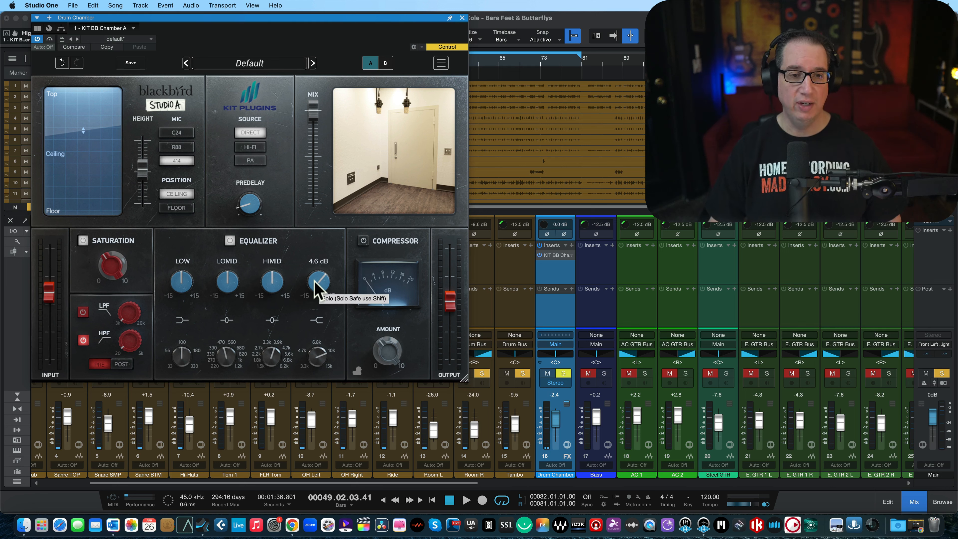
pyautogui.press('space')
pyautogui.scroll(-3, 314, 284)
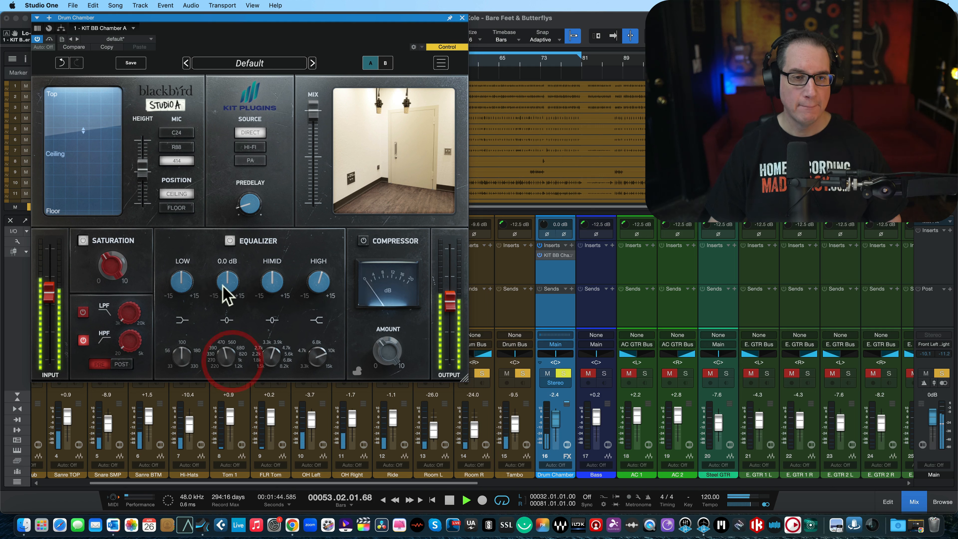
# Step: Cut the Equalizer's Lomid band to about -3.9 dB and its Low band to about -2.8 dB during playback
pyautogui.scroll(5, 226, 289)
pyautogui.moveTo(225, 277); pyautogui.dragTo(221, 290)
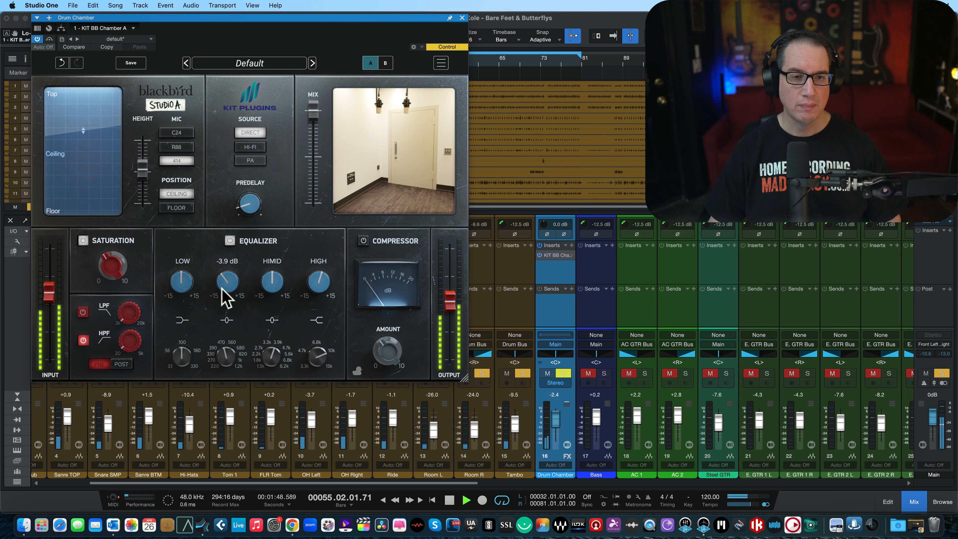
pyautogui.click(201, 288)
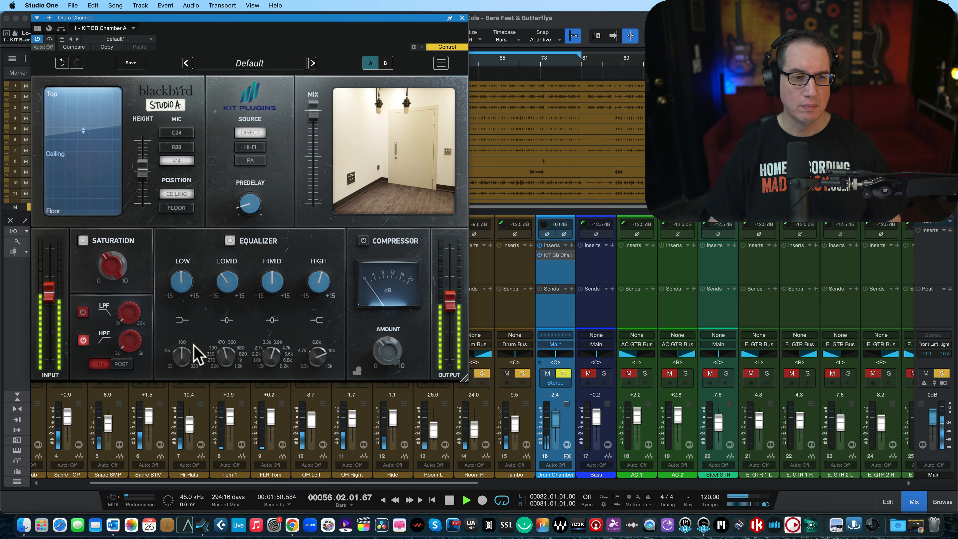
pyautogui.scroll(5, 190, 291)
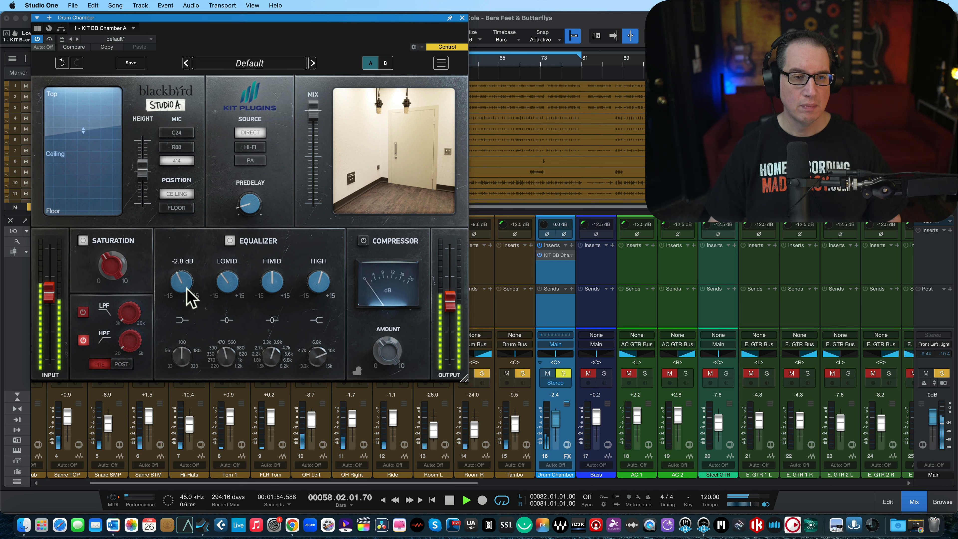
pyautogui.moveTo(187, 289); pyautogui.dragTo(186, 288)
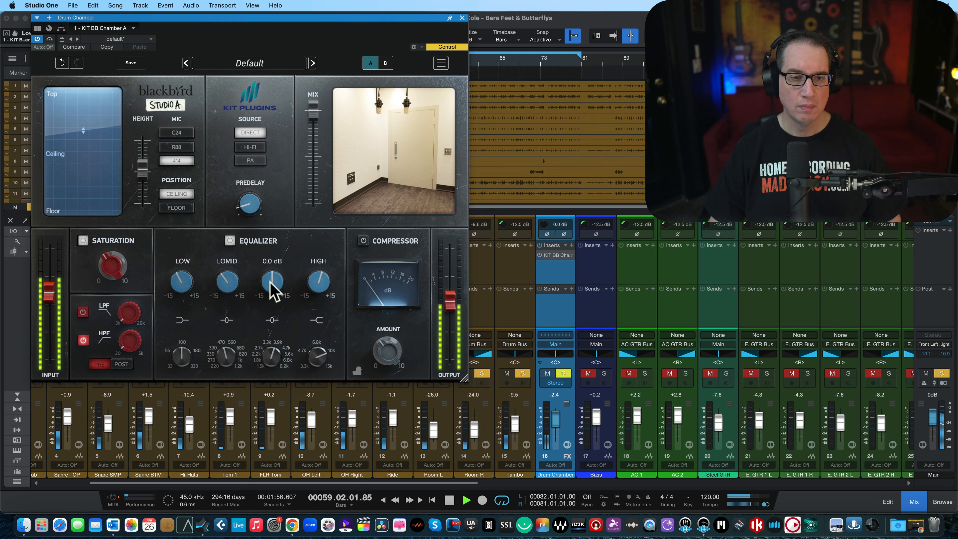
# Step: Raise the Equalizer's Himid frequency and audition different Himid boosts, up to about 3.9 dB, during playback
pyautogui.click(268, 348)
pyautogui.scroll(2, 267, 288)
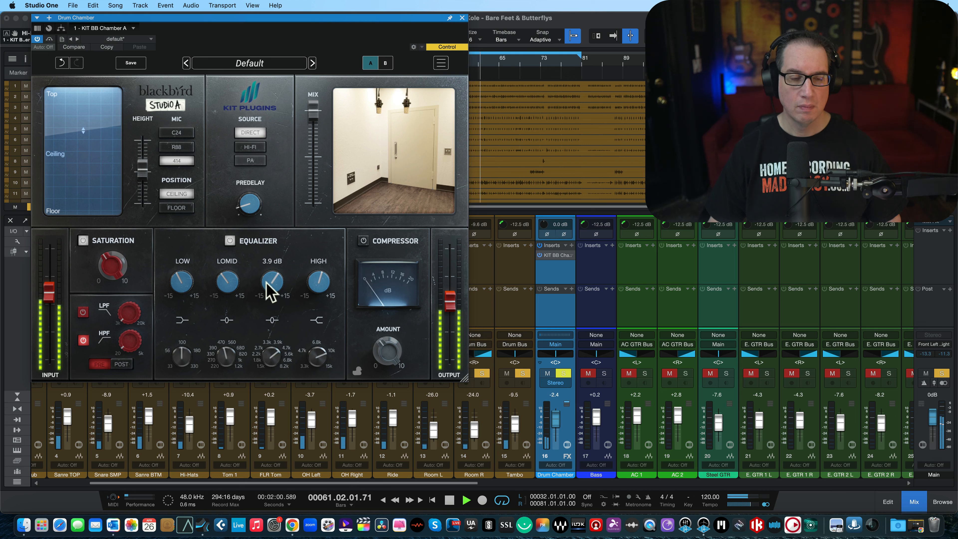
pyautogui.click(270, 291)
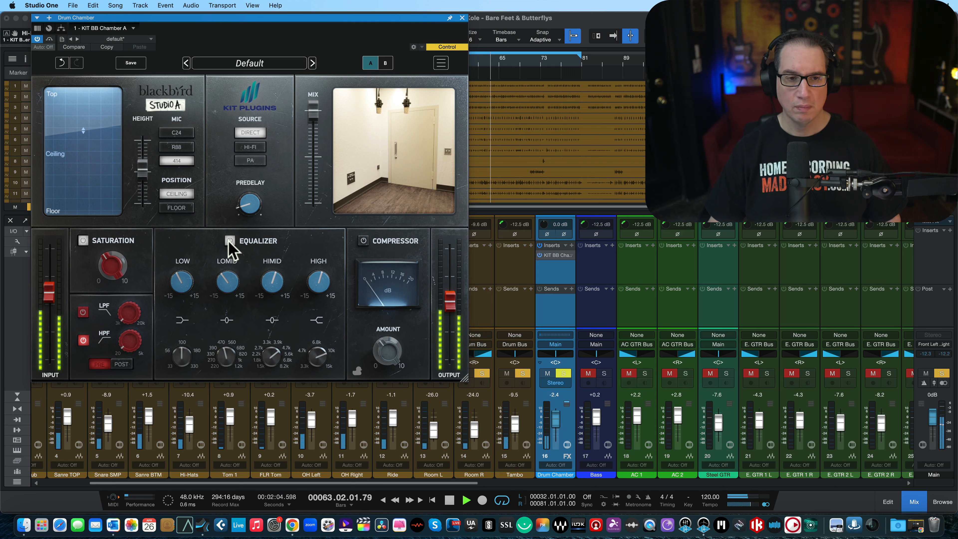
# Step: Compare the Drum Chamber with the Equalizer off and on, then leave the Equalizer off and play a short passage
pyautogui.click(229, 241)
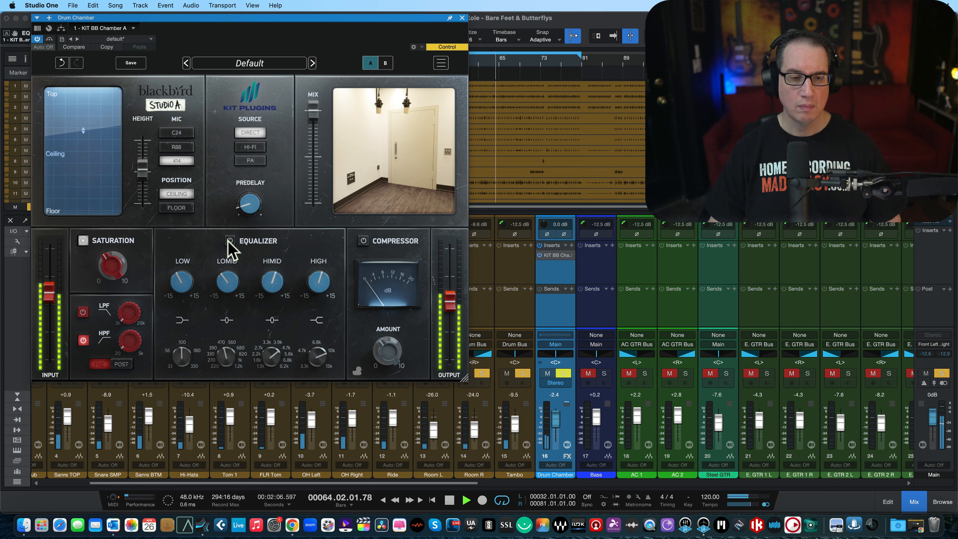
pyautogui.click(228, 241)
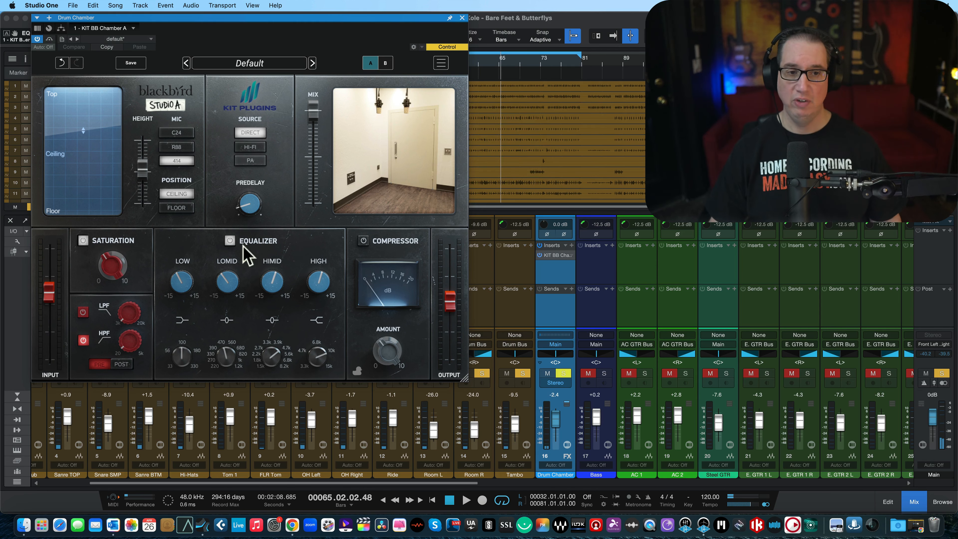
pyautogui.click(229, 240)
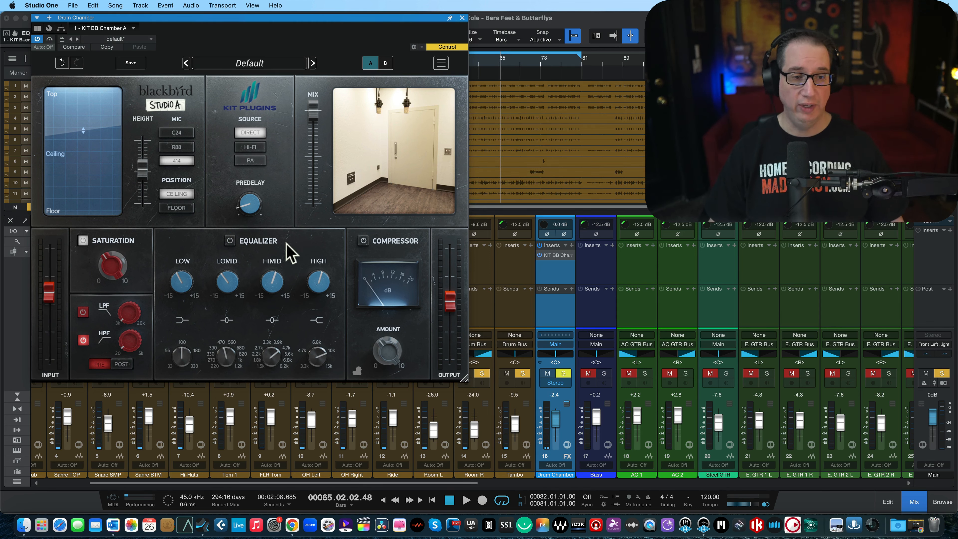
pyautogui.press('space')
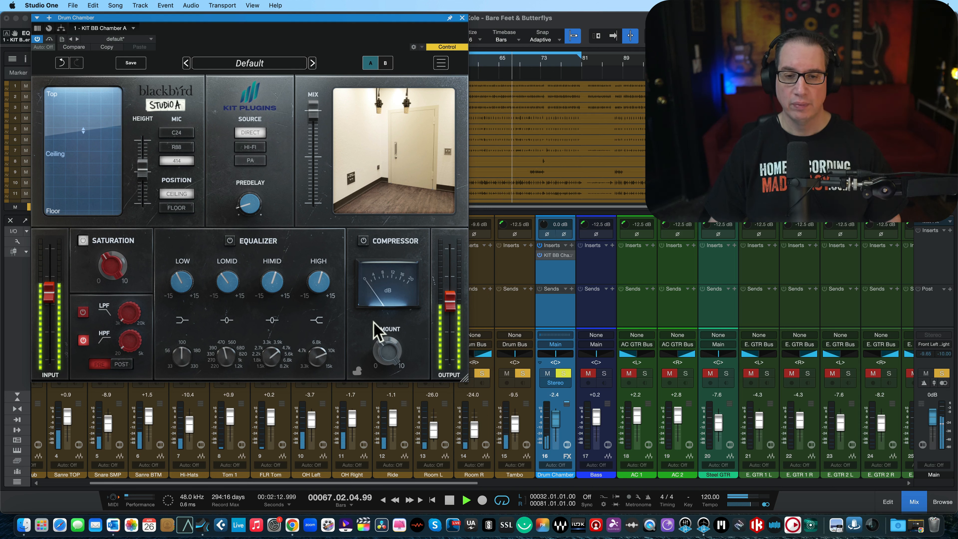
pyautogui.press('space')
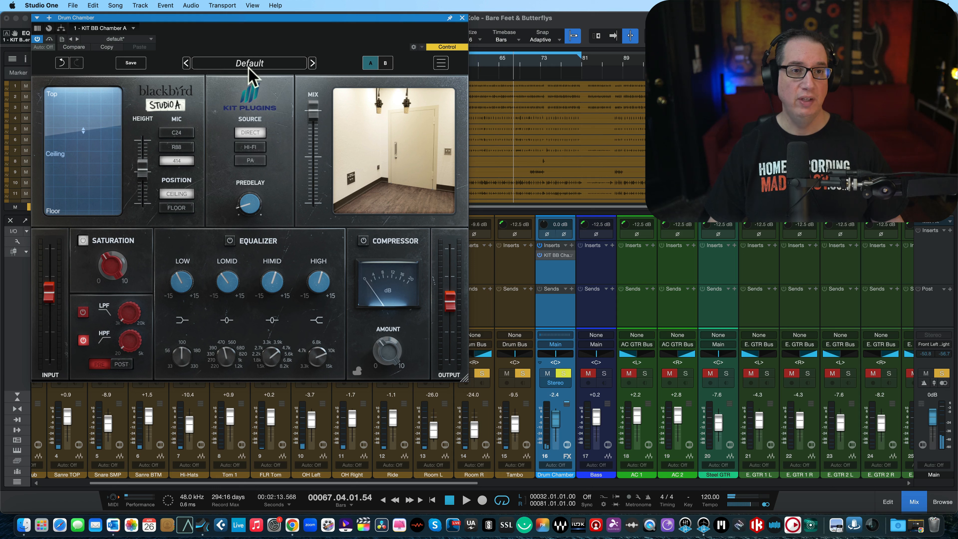
# Step: Look through the plug-in's factory, collaborator and user presets and close the list without changing the preset
pyautogui.click(245, 65)
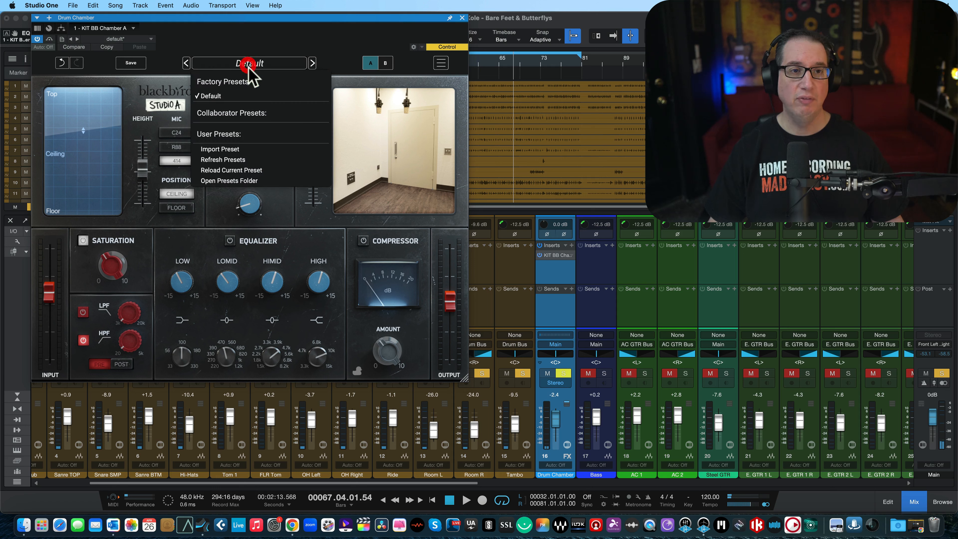
pyautogui.click(230, 98)
pyautogui.click(221, 62)
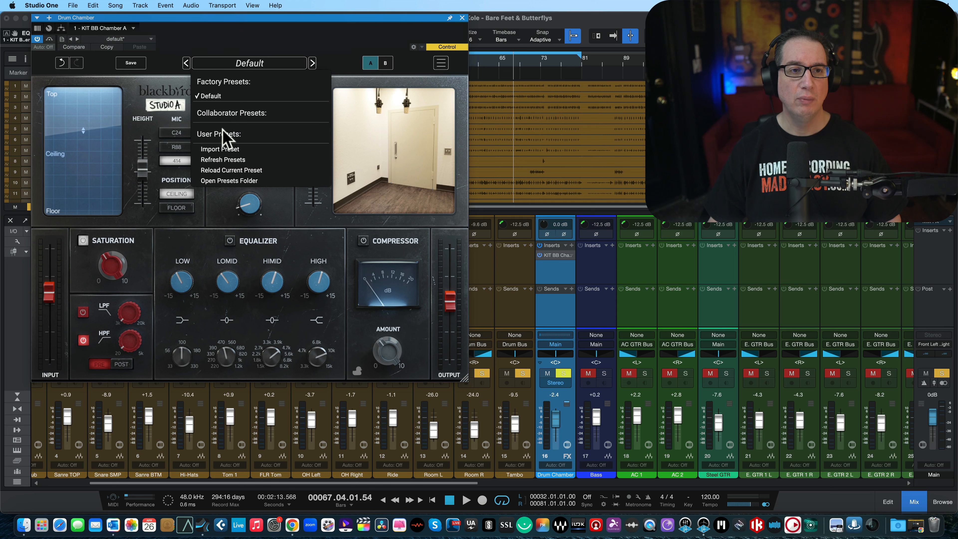
pyautogui.click(220, 82)
pyautogui.click(300, 40)
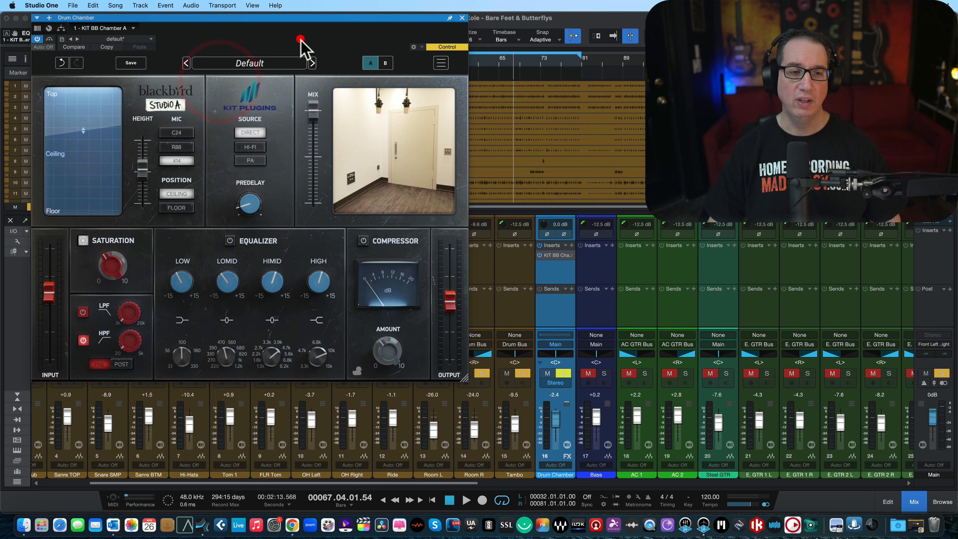
# Step: Compare the plug-in's default B settings with the adjusted A settings during playback, returning to A
pyautogui.click(384, 64)
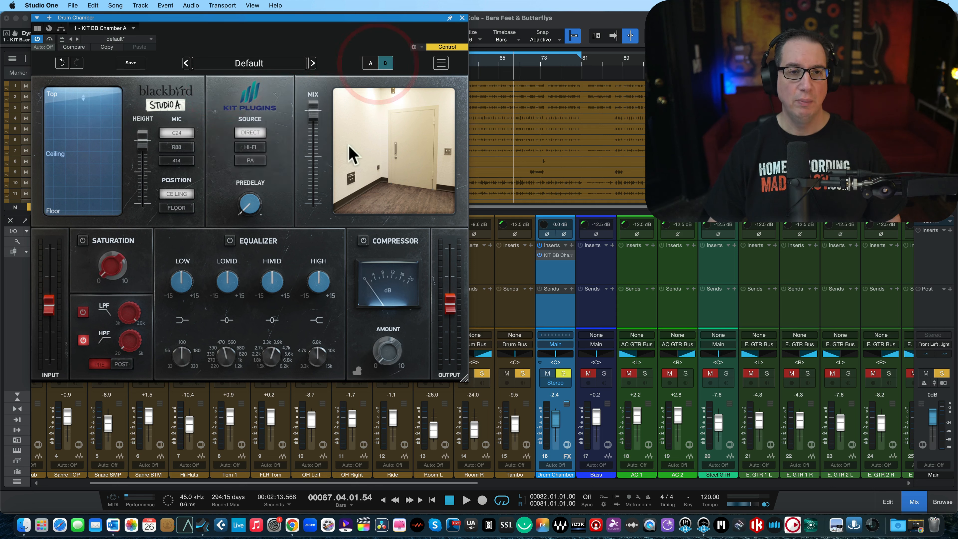
pyautogui.press('space')
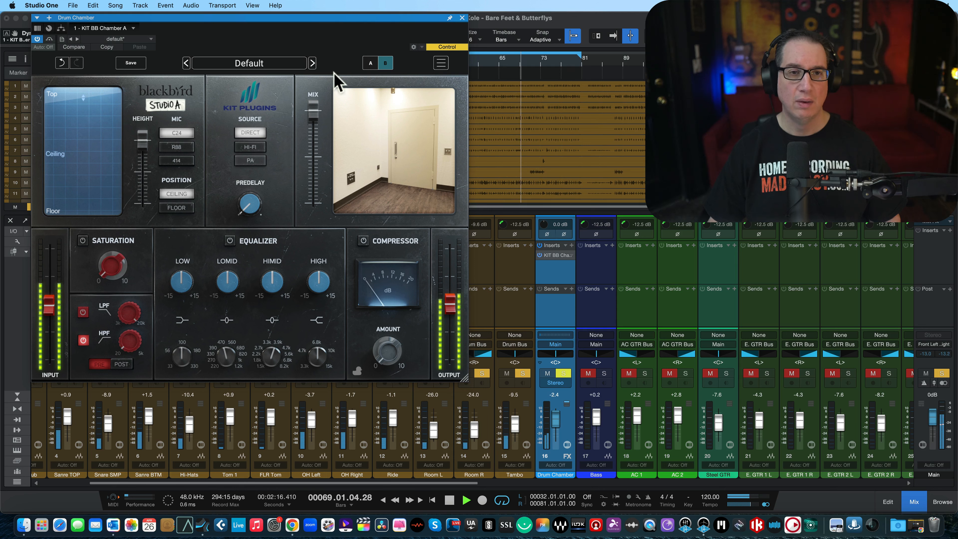
pyautogui.press('space')
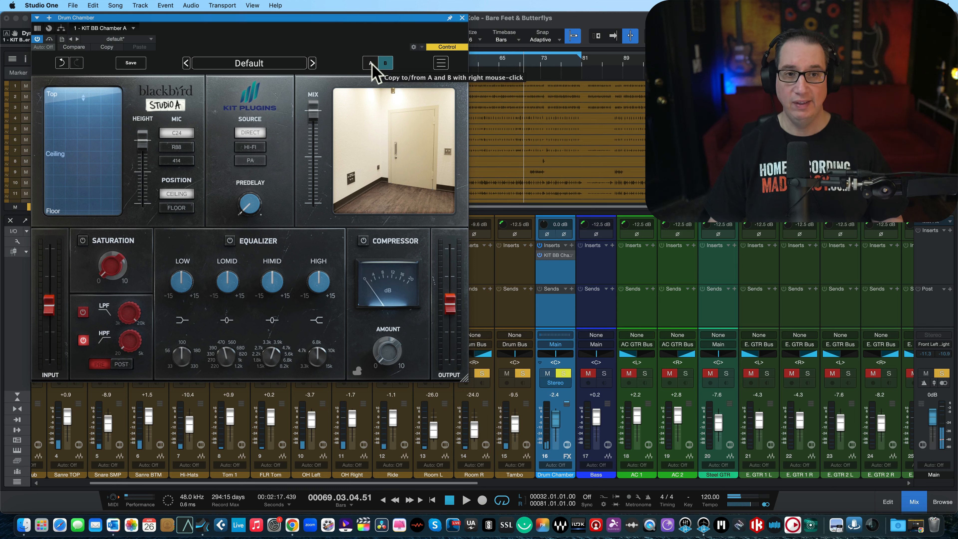
pyautogui.press('space')
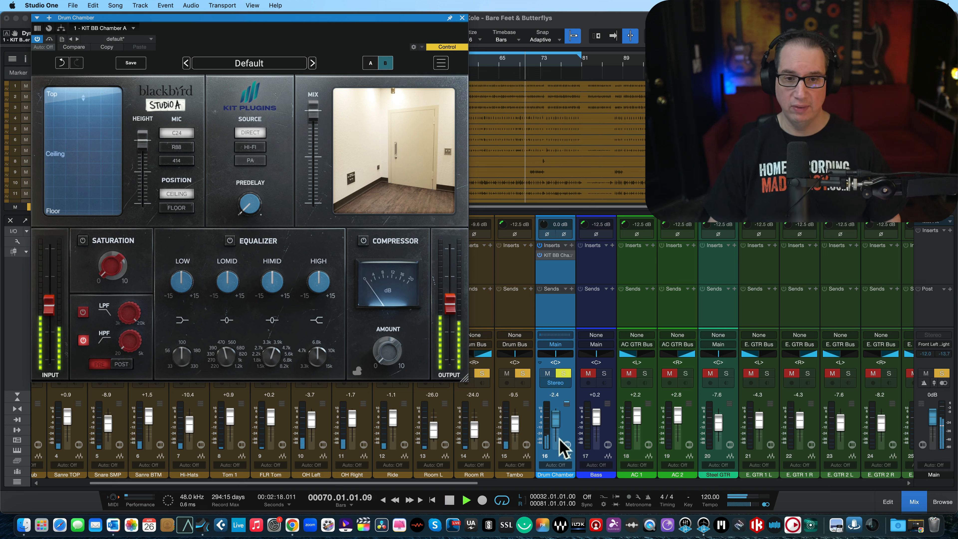
pyautogui.click(369, 63)
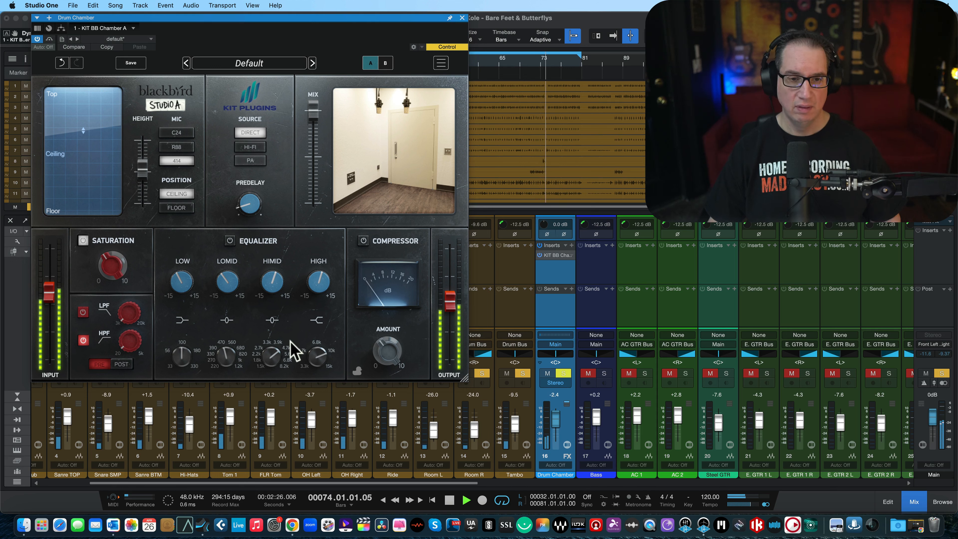
# Step: Touch up the Equalizer's Himid and High gains in A and compare against B once more
pyautogui.moveTo(272, 280)
pyautogui.scroll(3, 273, 282)
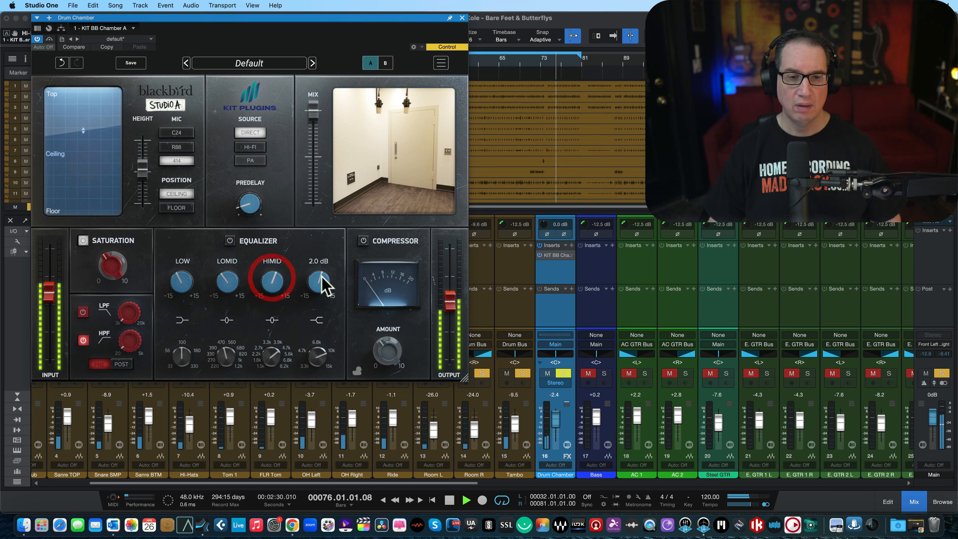
pyautogui.moveTo(320, 275); pyautogui.dragTo(319, 278)
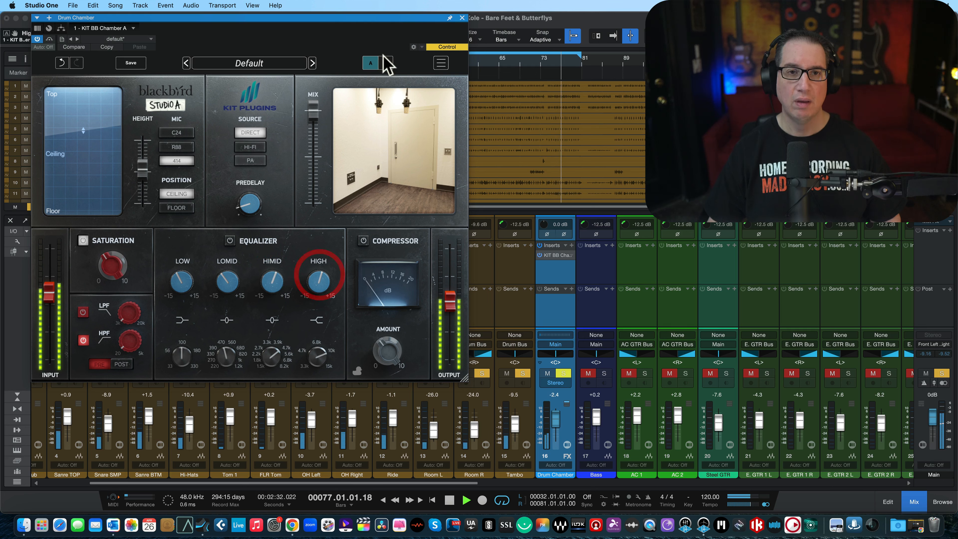
pyautogui.click(385, 63)
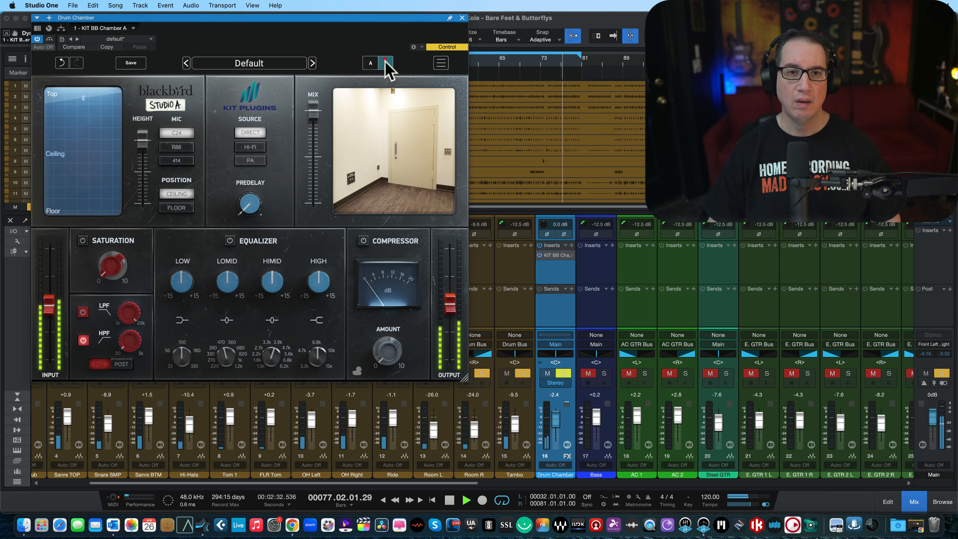
pyautogui.click(370, 63)
# Step: Lower the Drum Chamber channel's fader to -6.9 dB, stop playback and close its plug-in window
pyautogui.moveTo(558, 429); pyautogui.dragTo(556, 430)
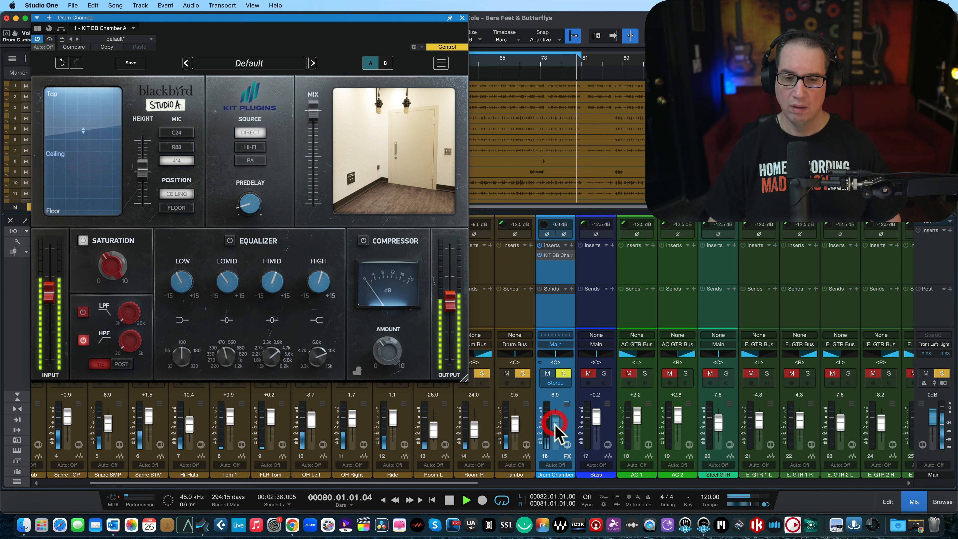
pyautogui.press('space')
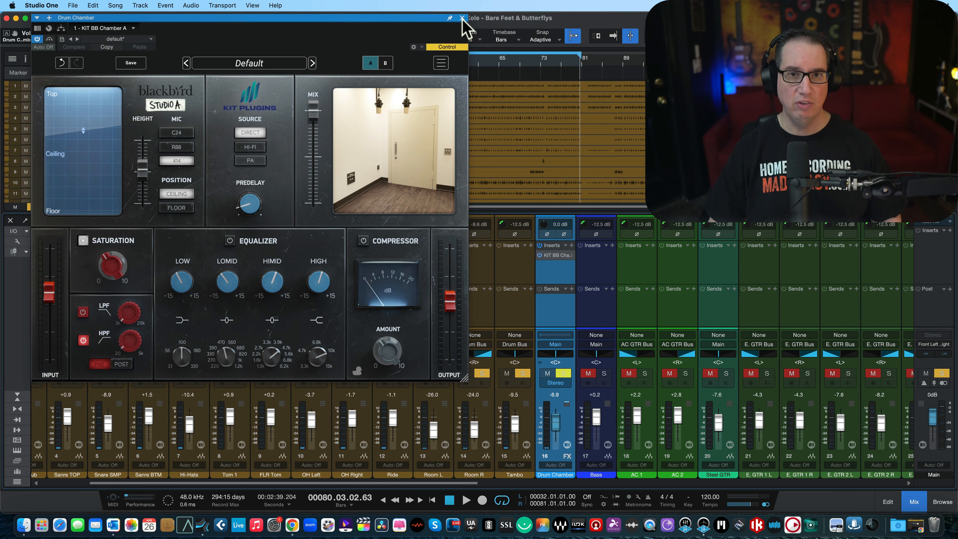
pyautogui.click(462, 18)
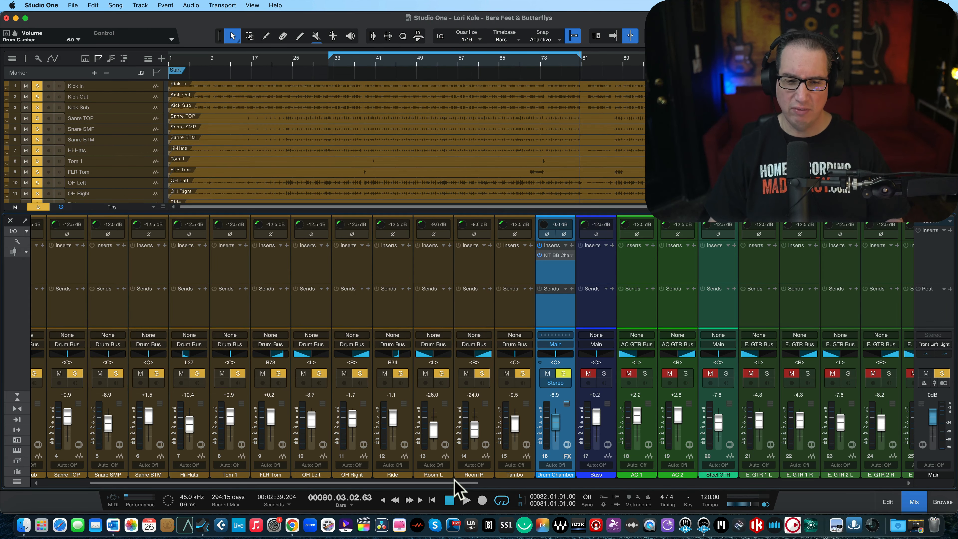
# Step: Return the playhead to bar 33, unsolo the Drum Bus and solo the Piano L and Piano R channels instead
pyautogui.click(331, 67)
pyautogui.hscroll(1, 416, 484)
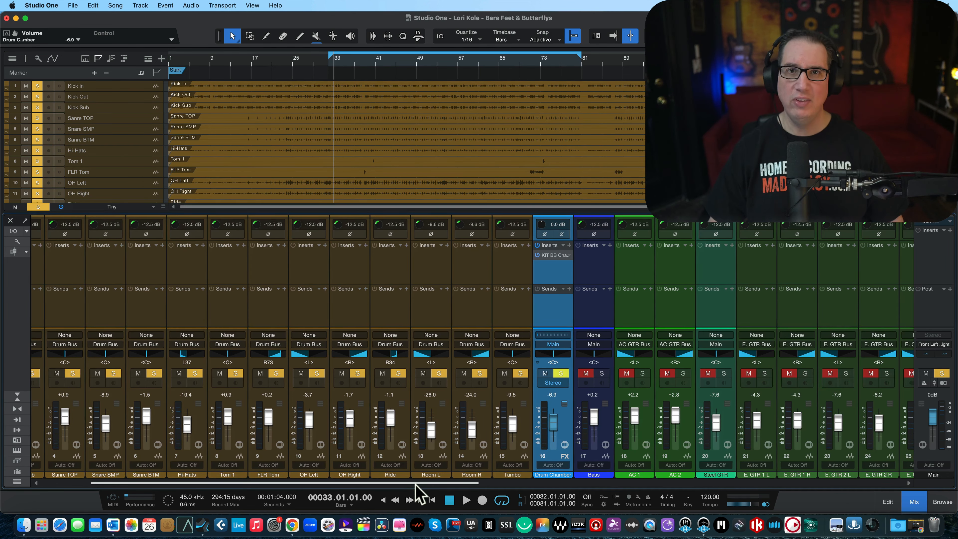
pyautogui.moveTo(416, 484); pyautogui.dragTo(441, 482)
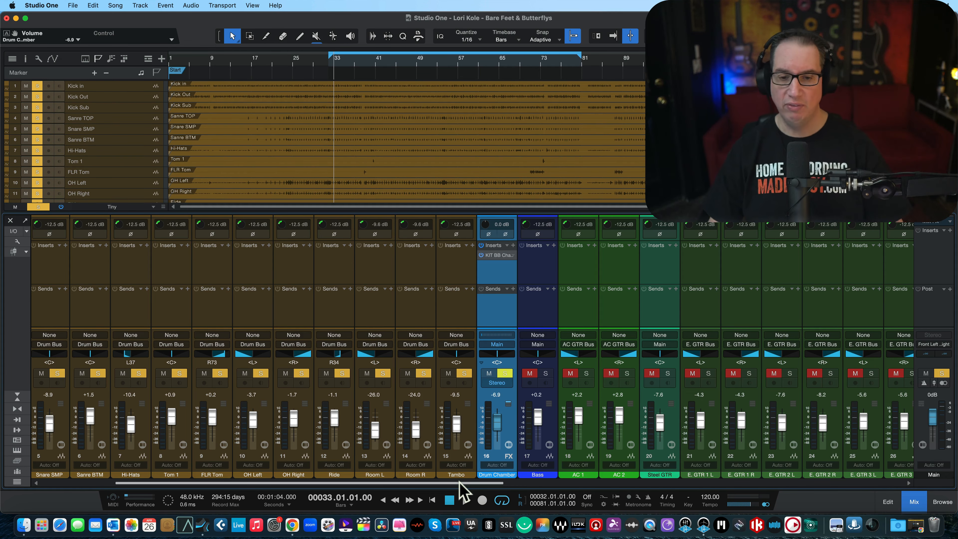
pyautogui.moveTo(460, 484); pyautogui.dragTo(867, 497)
pyautogui.click(696, 372)
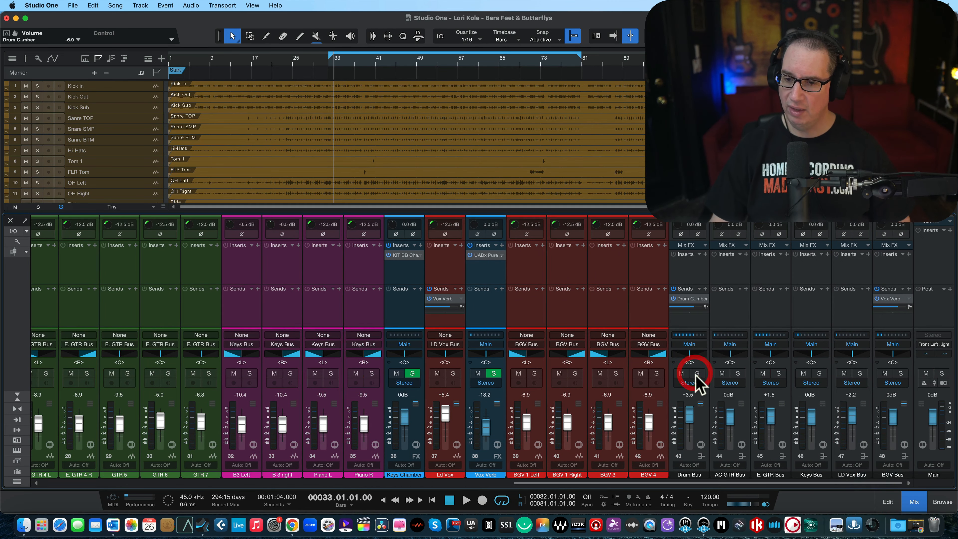
pyautogui.click(331, 372)
pyautogui.click(372, 373)
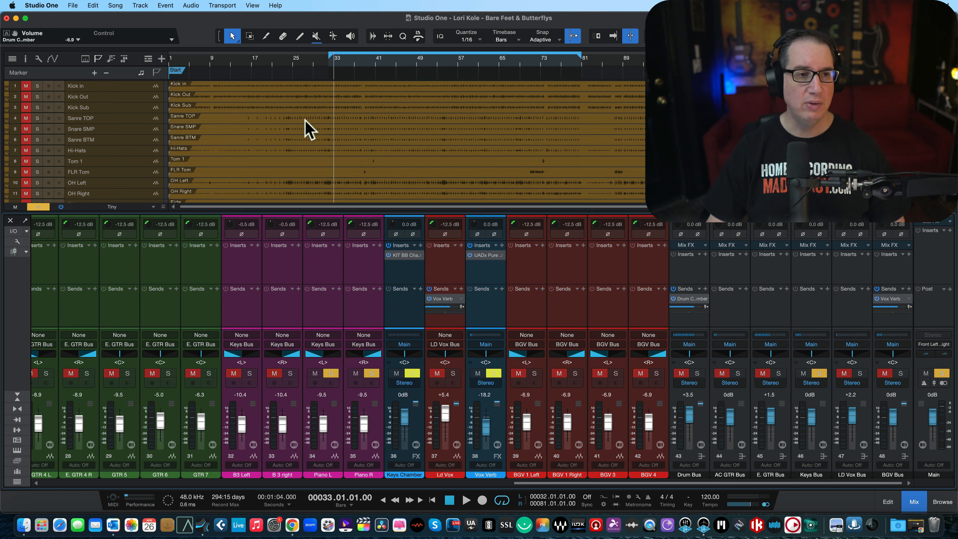
# Step: Play the soloed piano and set the loop range from bar 24 to bar 38
pyautogui.scroll(-15, 306, 128)
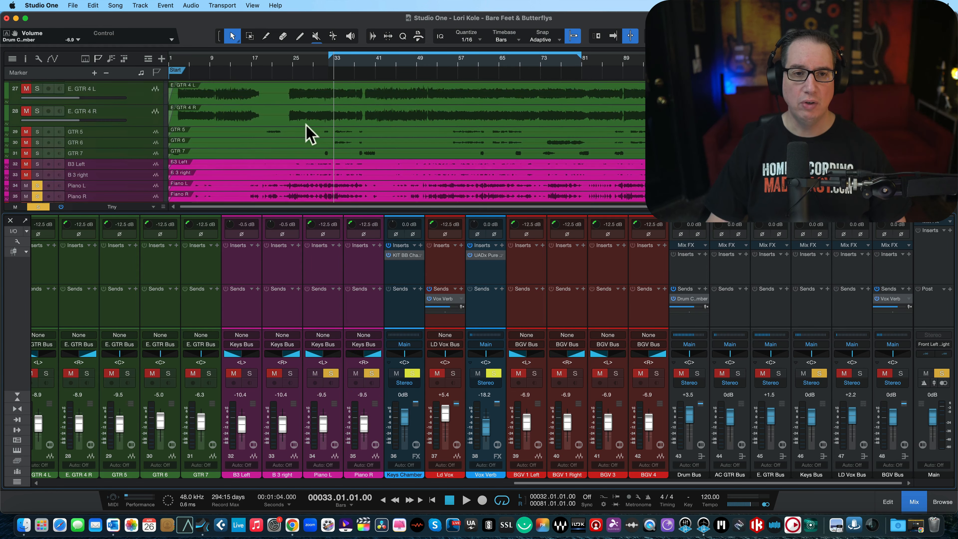
pyautogui.press('space')
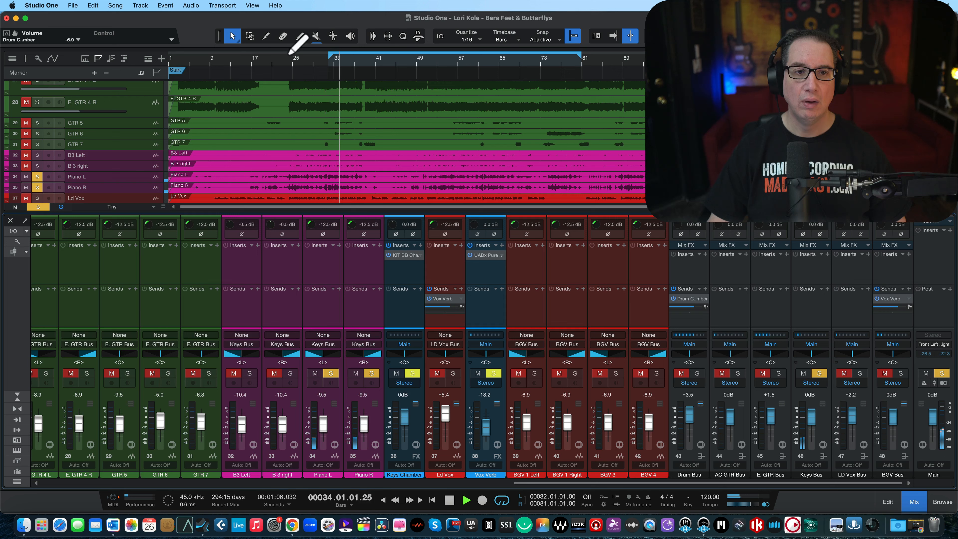
pyautogui.moveTo(292, 55); pyautogui.dragTo(359, 56)
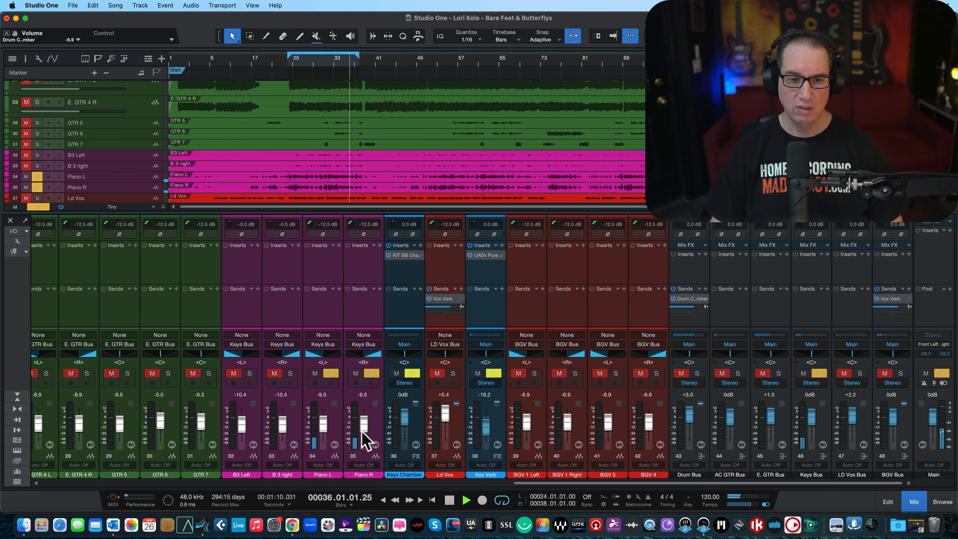
# Step: Select the Piano L and Piano R channels together and raise their faders to -1.7 dB
pyautogui.click(374, 451)
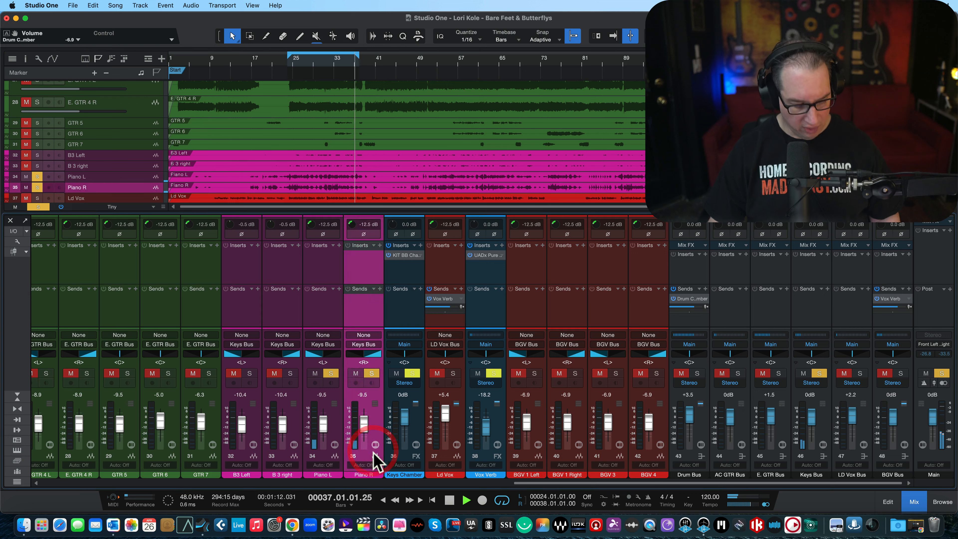
pyautogui.keyDown('shift'); pyautogui.click(325, 456); pyautogui.keyUp('shift')
pyautogui.moveTo(321, 432); pyautogui.dragTo(321, 421)
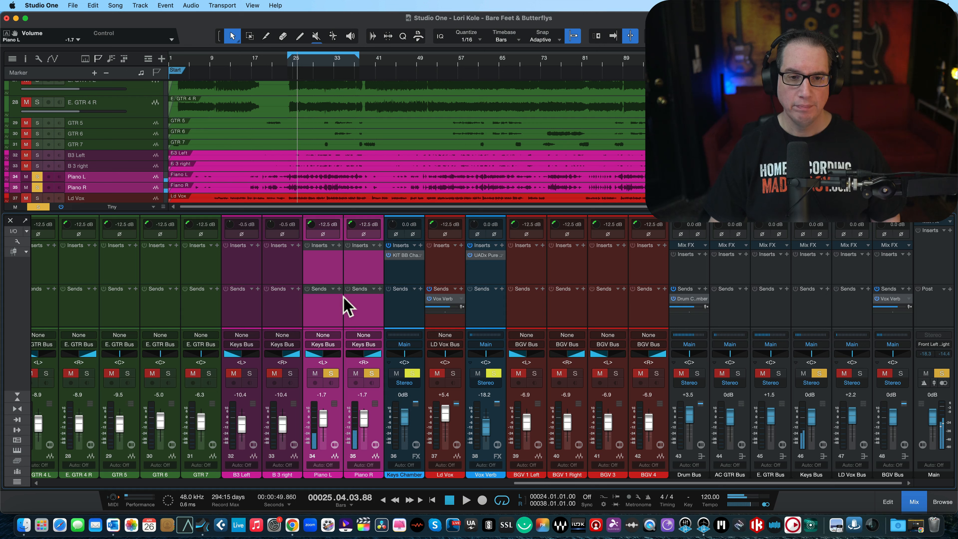
# Step: Send Piano L and Piano R to the Keys Chamber at 0 dB and open the Keys Chamber's KIT BB Chamber A plug-in
pyautogui.click(338, 289)
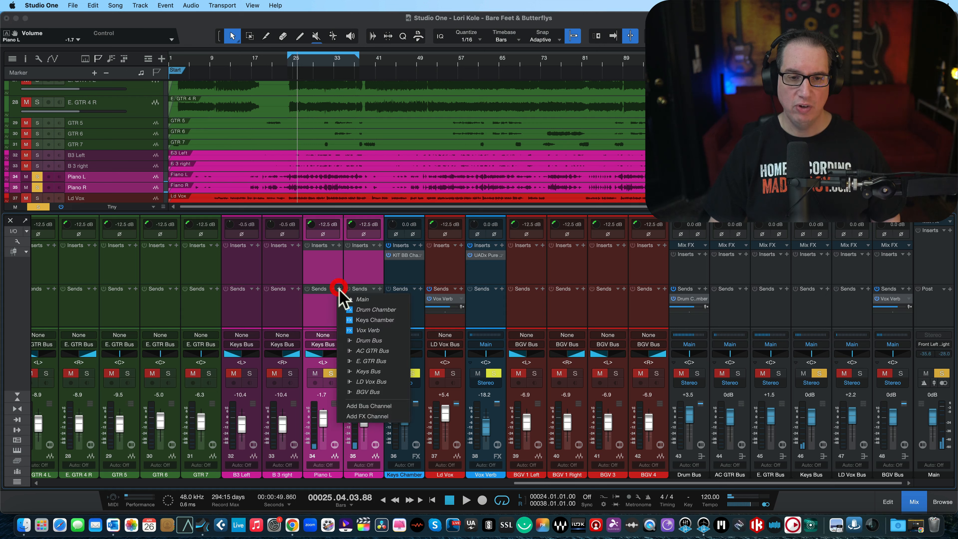
pyautogui.click(347, 321)
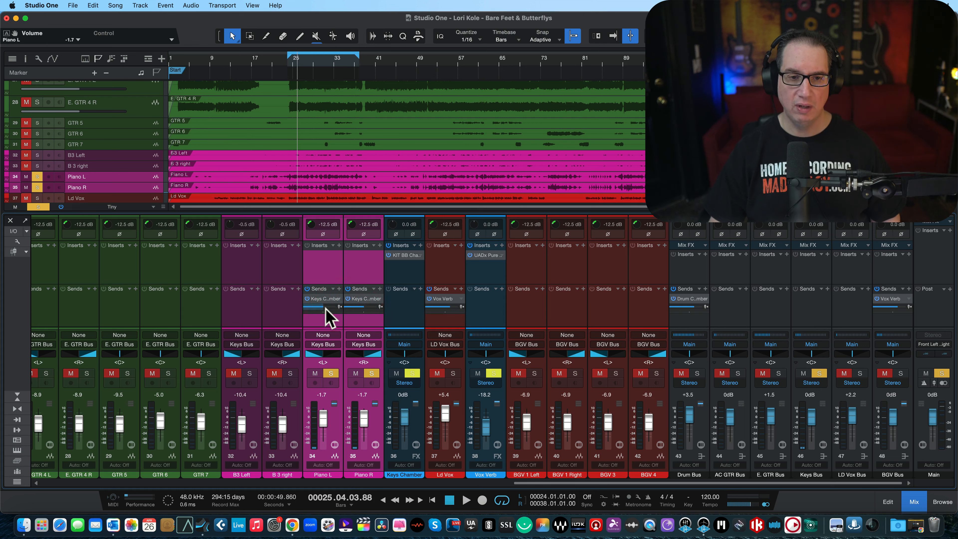
pyautogui.moveTo(323, 309)
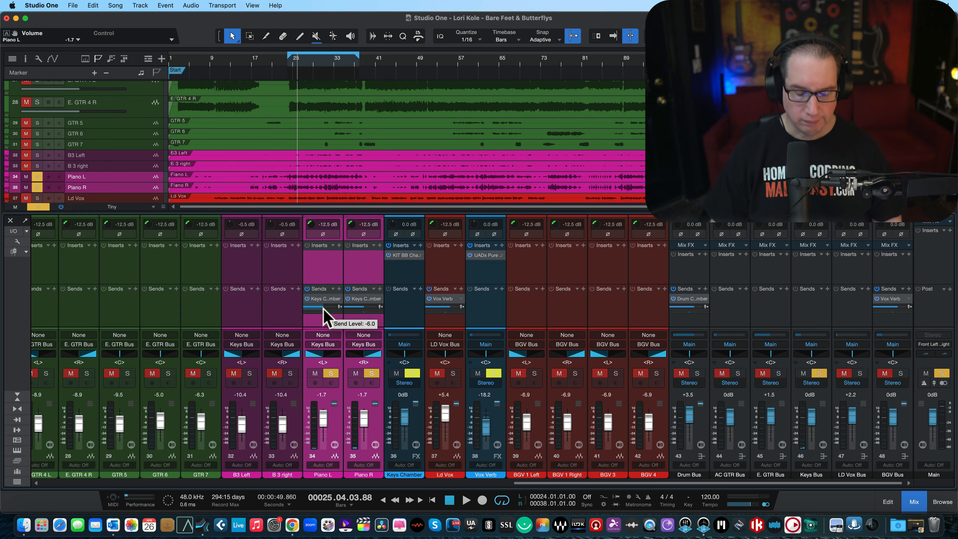
pyautogui.moveTo(323, 310); pyautogui.dragTo(348, 317)
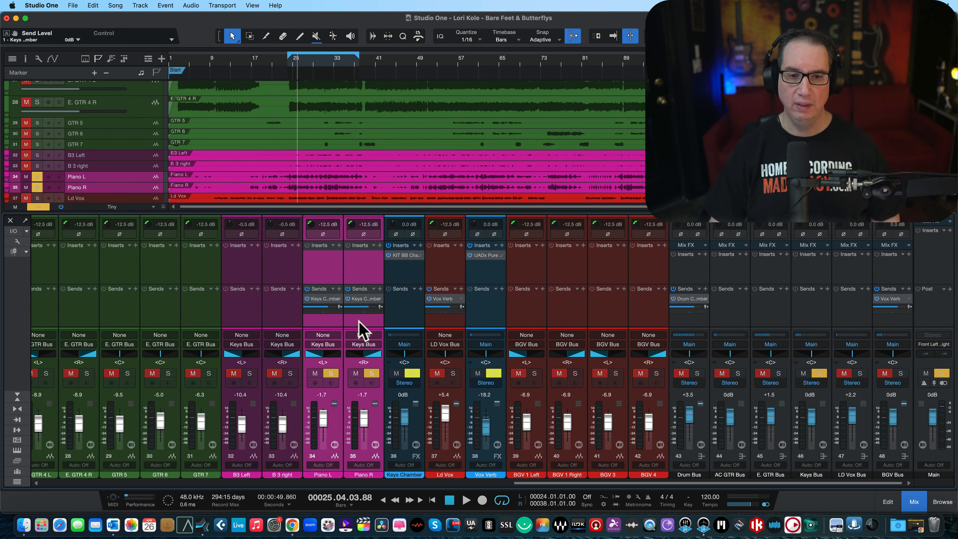
pyautogui.click(359, 320)
pyautogui.click(400, 256)
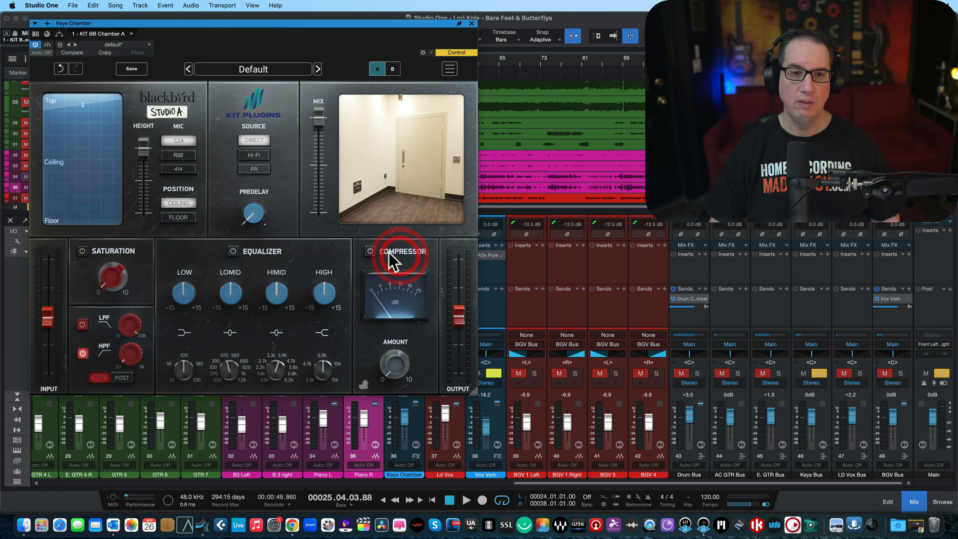
# Step: Lower the Keys Chamber fader to -3.0 dB while playing the soloed piano, and reposition the plug-in window
pyautogui.moveTo(203, 28); pyautogui.dragTo(195, 23)
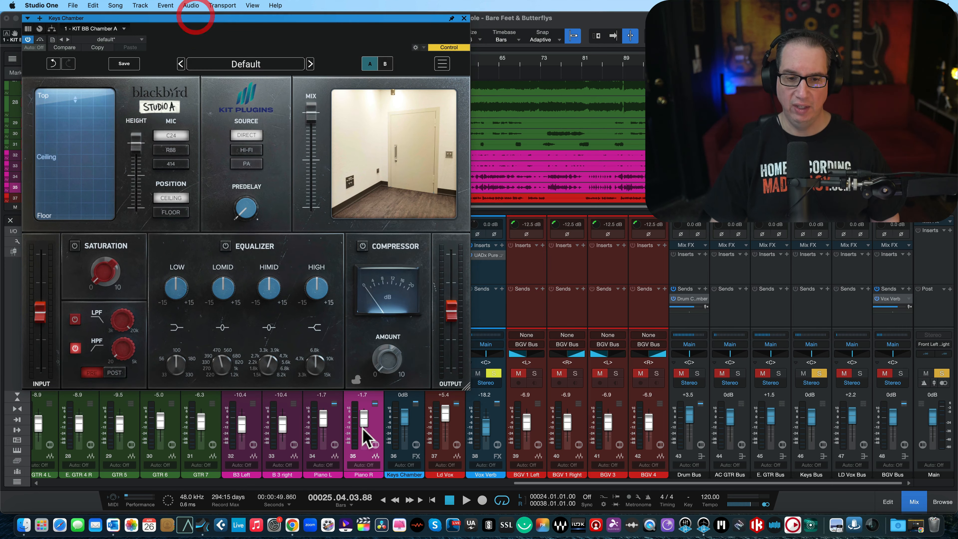
pyautogui.moveTo(404, 417)
pyautogui.mouseDown()
pyautogui.moveTo(402, 473)
pyautogui.moveTo(405, 423)
pyautogui.mouseUp()
pyautogui.press('space')
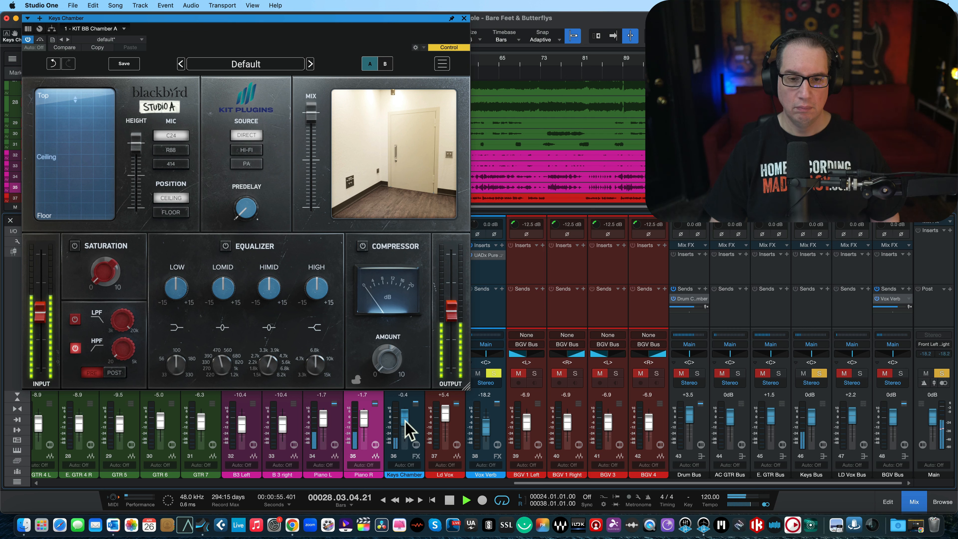
pyautogui.press('space')
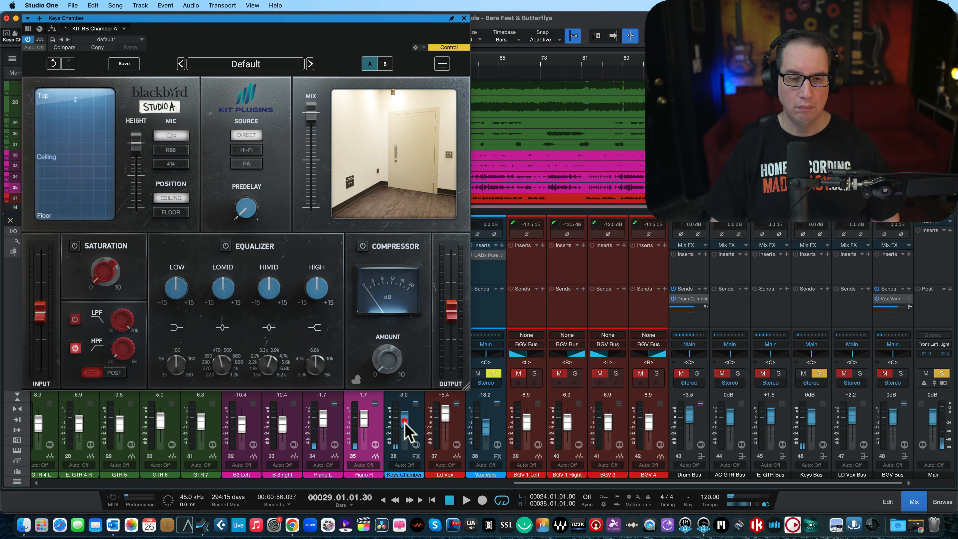
pyautogui.press('space')
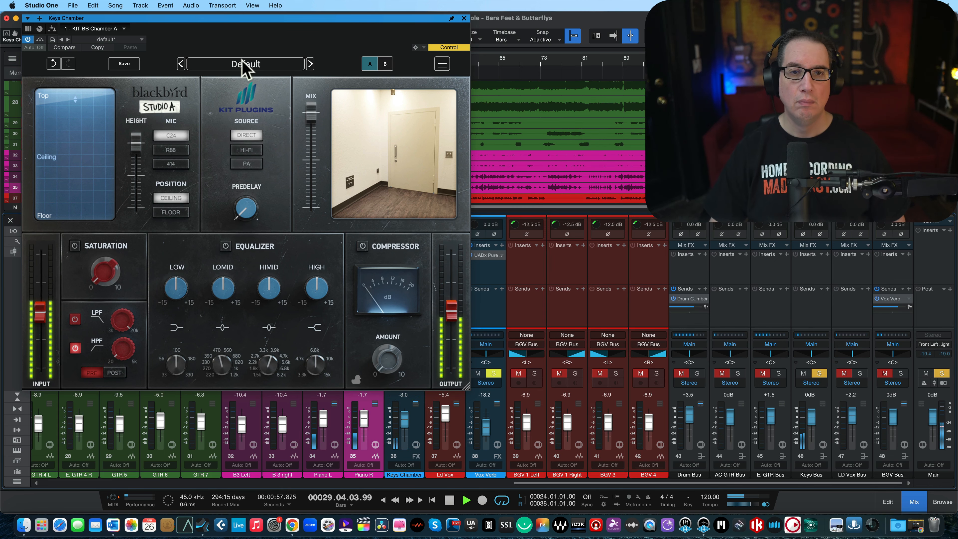
pyautogui.moveTo(230, 18); pyautogui.dragTo(234, 16)
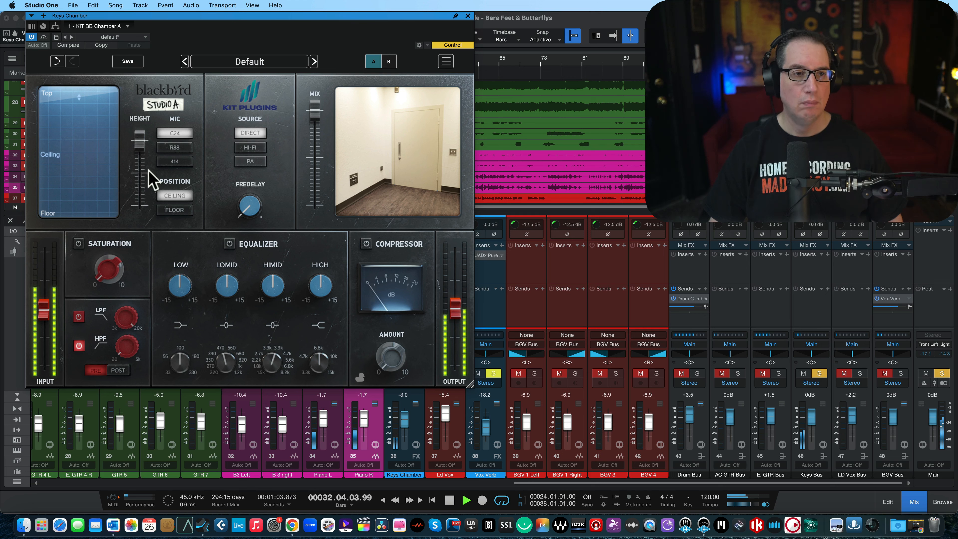
# Step: Lower the mic height to 67 % and audition the R88 and 414 microphones on the piano
pyautogui.click(173, 147)
pyautogui.moveTo(139, 142); pyautogui.dragTo(137, 174)
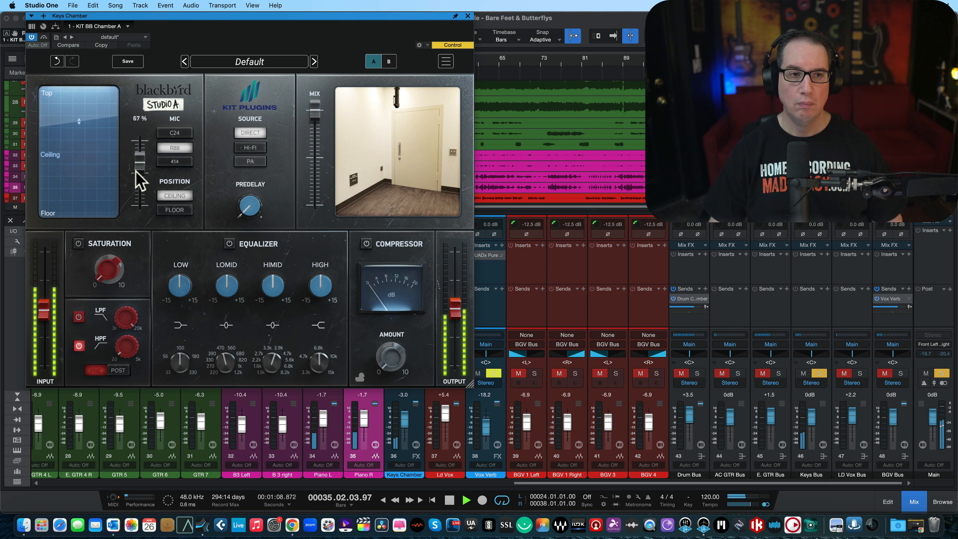
pyautogui.click(178, 162)
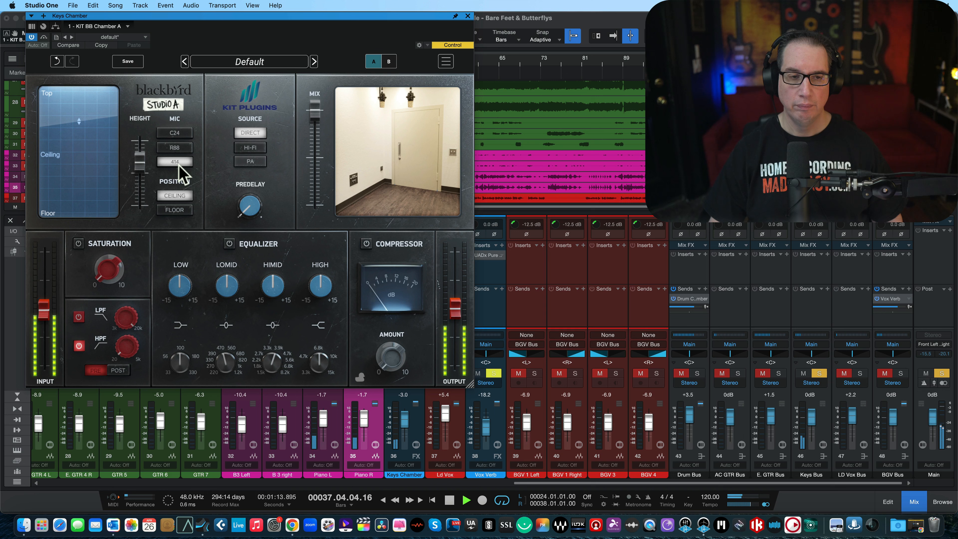
pyautogui.press('space')
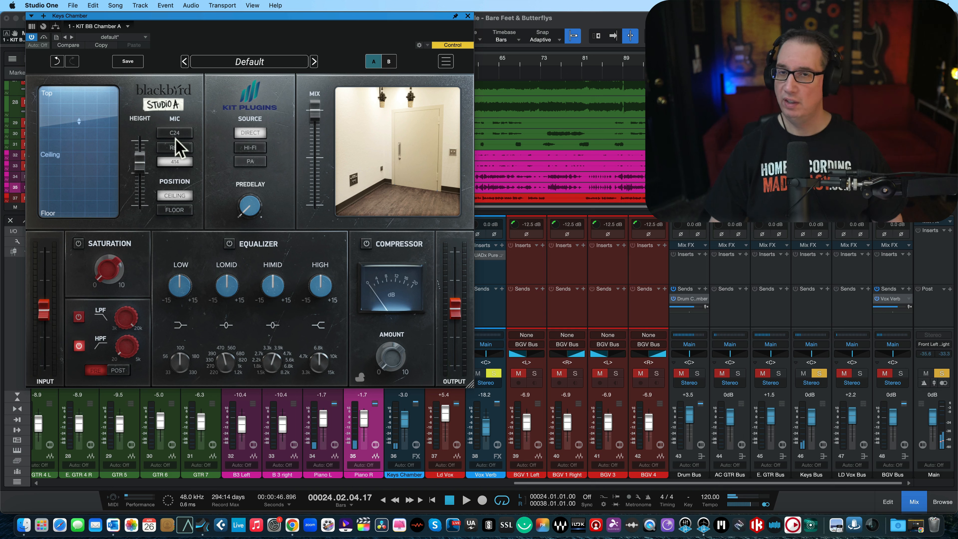
# Step: Resume the piano loop and switch the chamber's source to Hi-Fi
pyautogui.press('space')
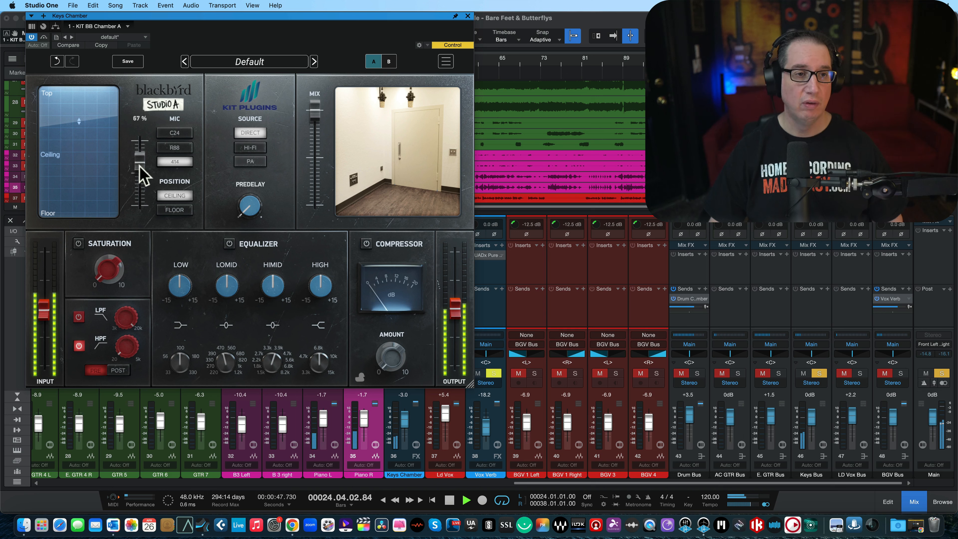
pyautogui.moveTo(140, 168); pyautogui.dragTo(139, 168)
pyautogui.click(250, 147)
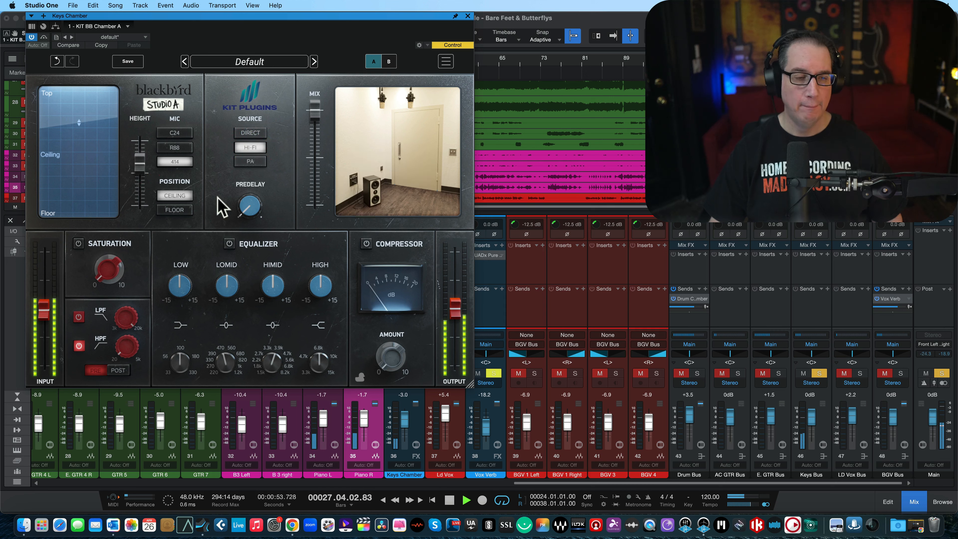
# Step: Turn on Saturation and the LPF, setting the LPF to 10679 Hz and the HPF to about 278 Hz
pyautogui.click(78, 244)
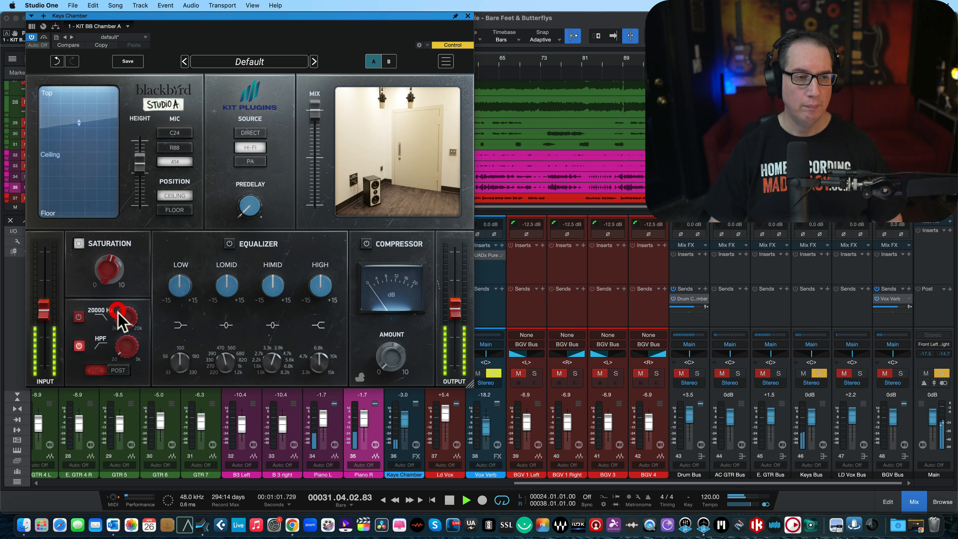
pyautogui.click(76, 315)
pyautogui.click(77, 317)
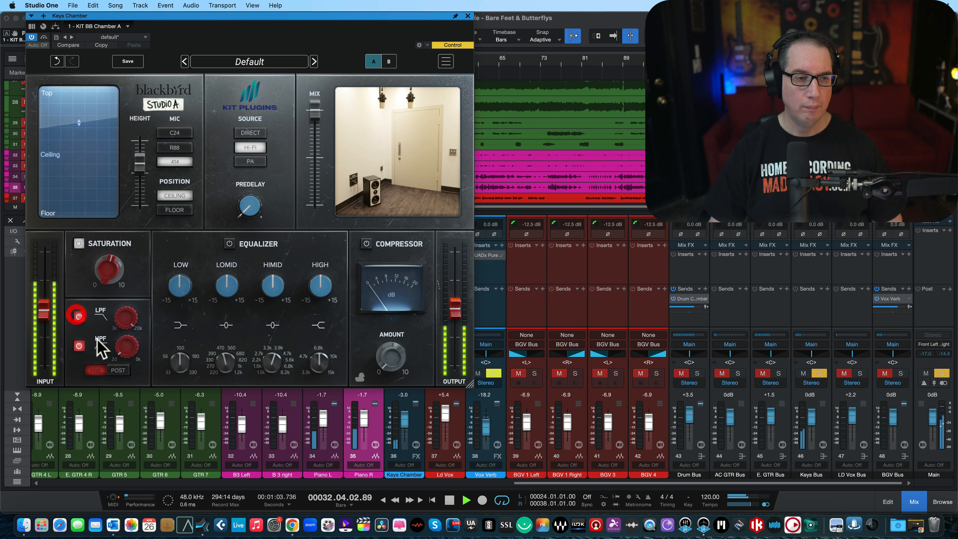
pyautogui.moveTo(128, 321); pyautogui.dragTo(125, 349)
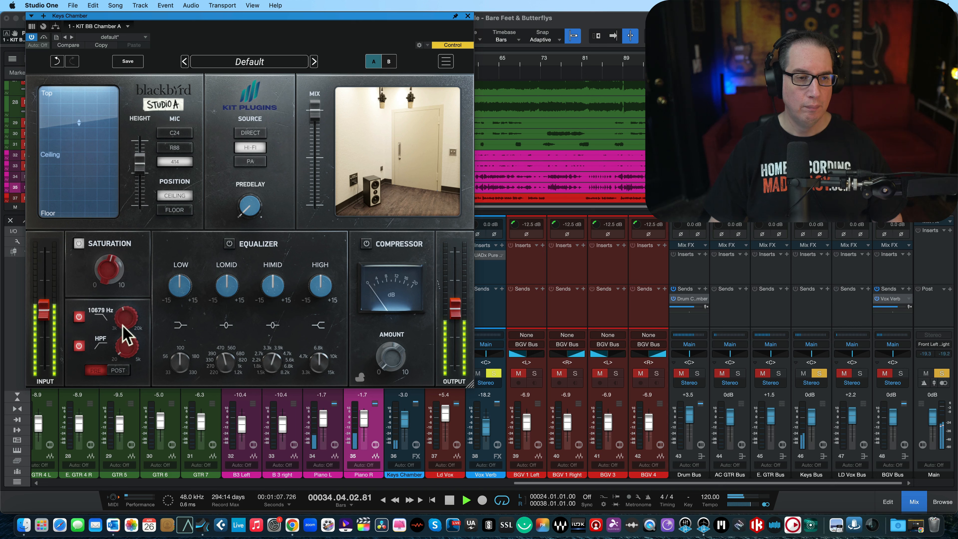
pyautogui.moveTo(128, 344)
pyautogui.mouseDown()
pyautogui.moveTo(115, 355)
pyautogui.moveTo(126, 342)
pyautogui.mouseUp()
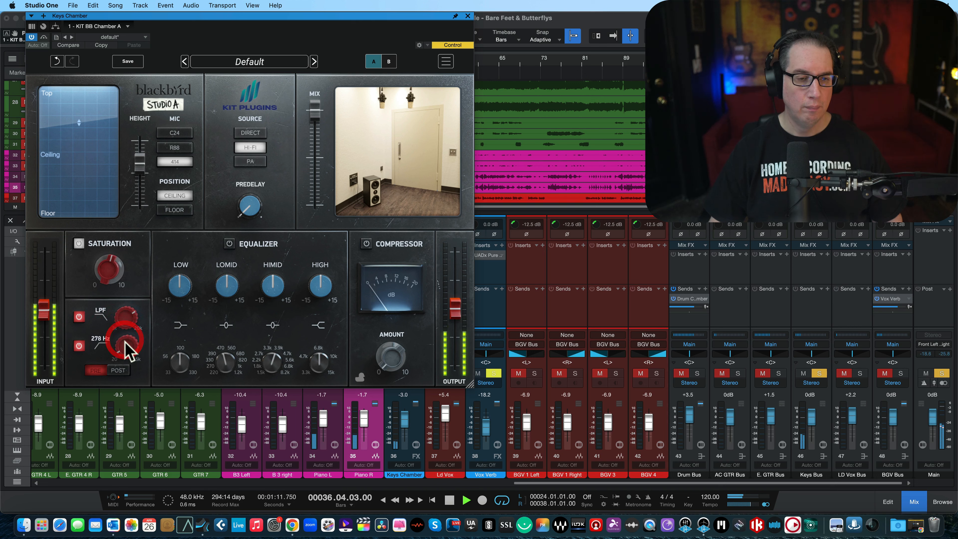
pyautogui.press('space')
pyautogui.click(124, 370)
pyautogui.press('space')
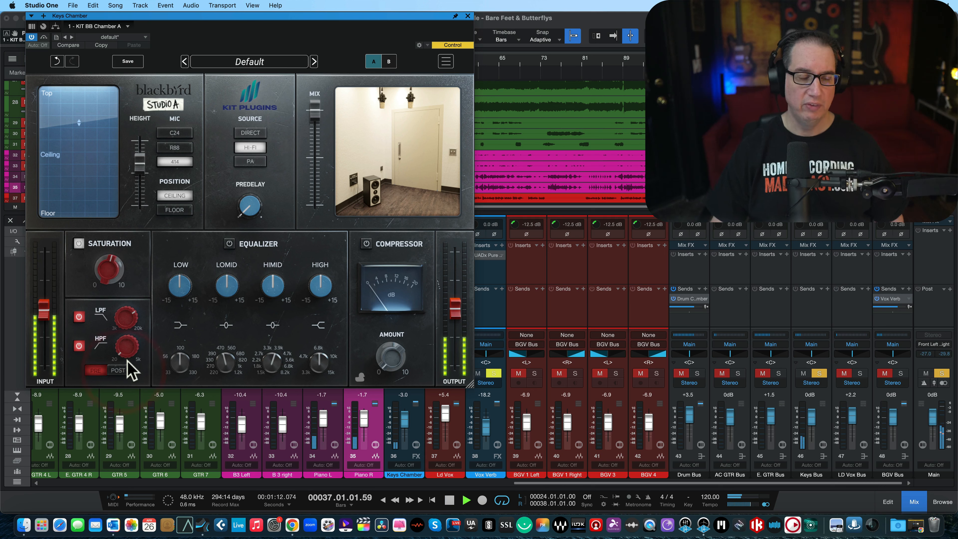
# Step: Turn on the chamber's Compressor and adjust its Amount while the piano plays
pyautogui.click(365, 244)
pyautogui.moveTo(387, 376); pyautogui.dragTo(390, 349)
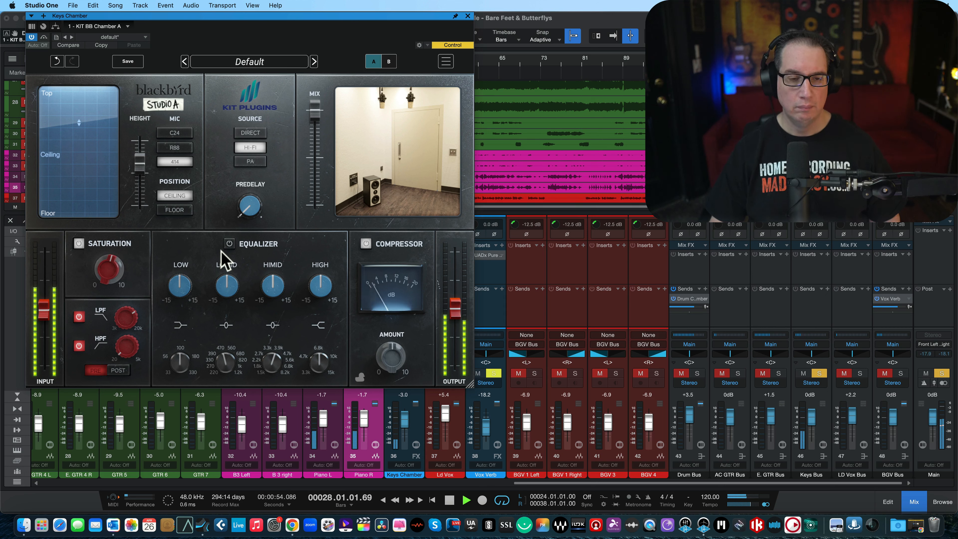
pyautogui.moveTo(189, 307)
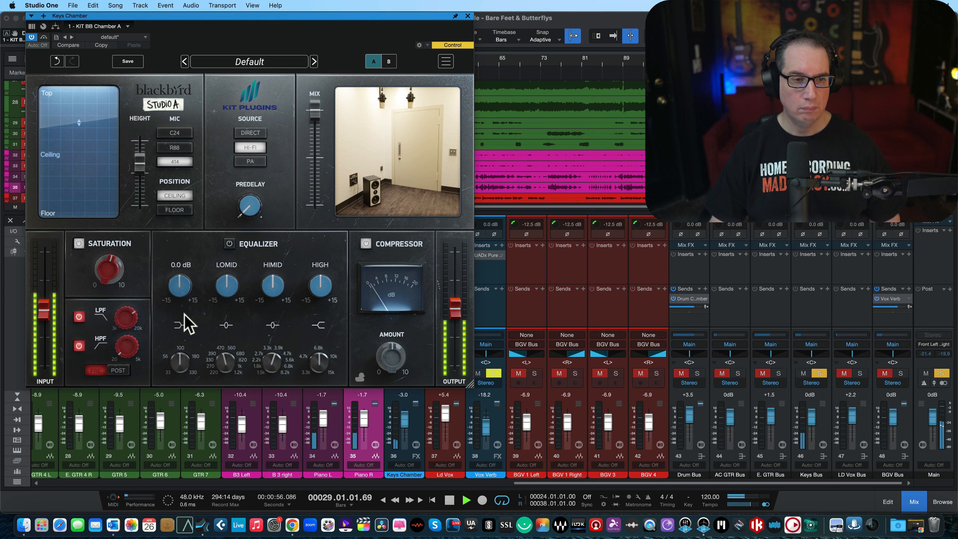
pyautogui.press('space')
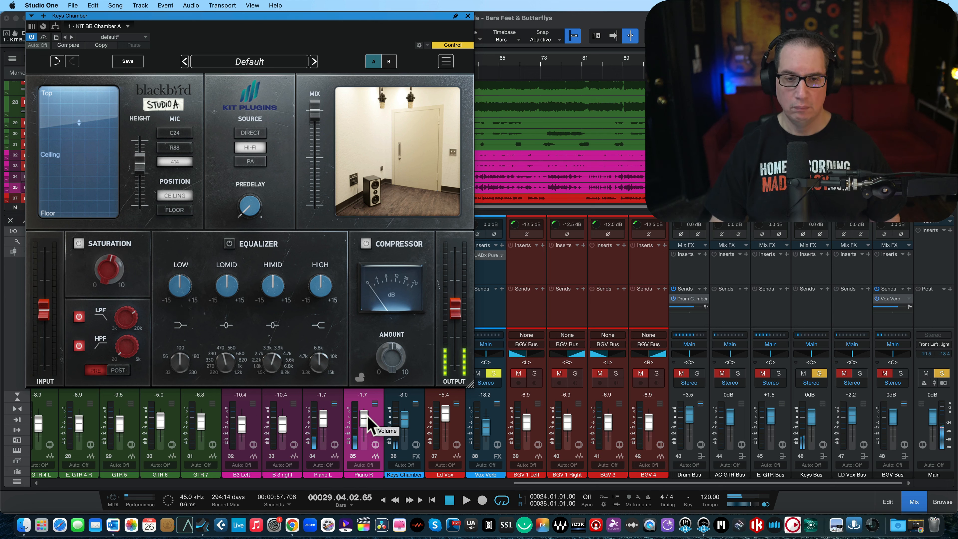
# Step: Audition the PA source, add a little predelay, and settle on the Direct source with the R88 mic
pyautogui.click(256, 167)
pyautogui.press('space')
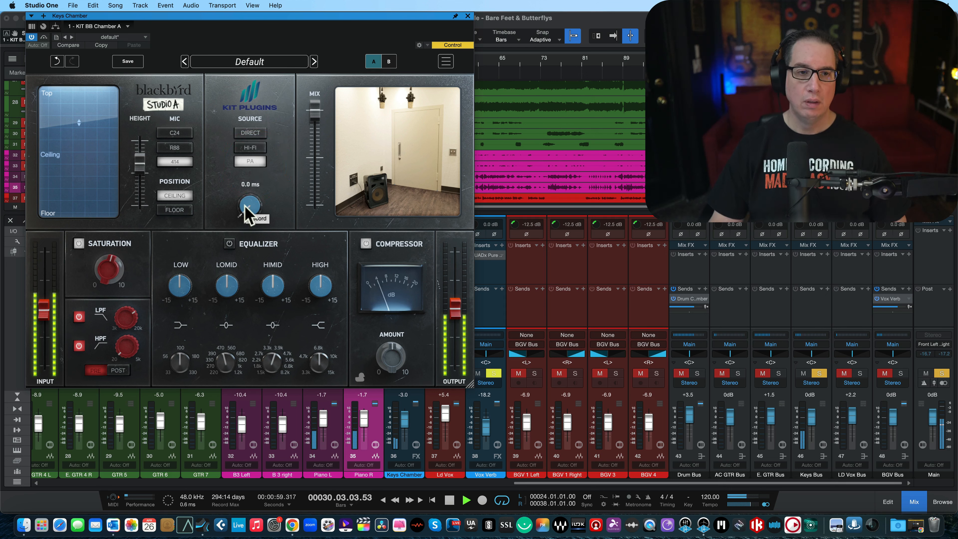
pyautogui.moveTo(245, 207); pyautogui.dragTo(244, 201)
pyautogui.click(249, 135)
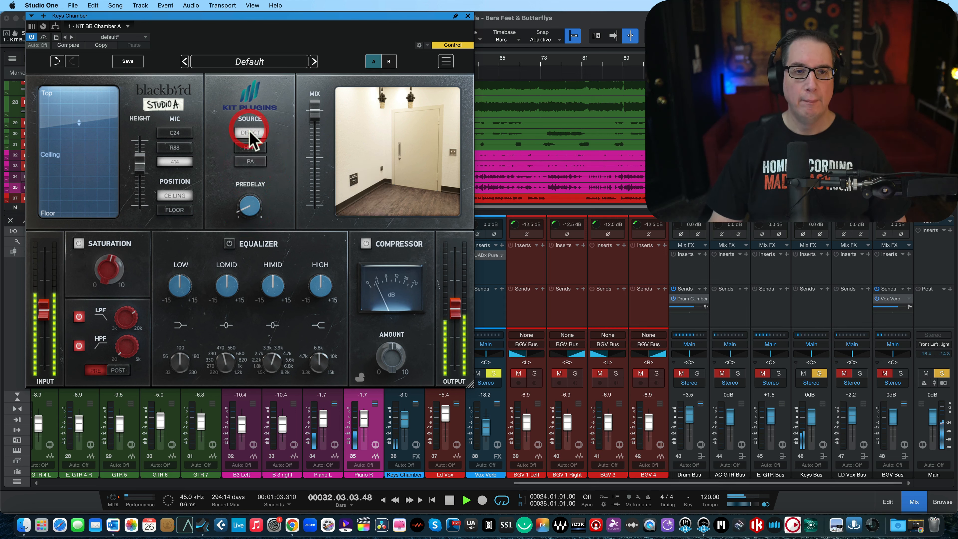
pyautogui.click(165, 147)
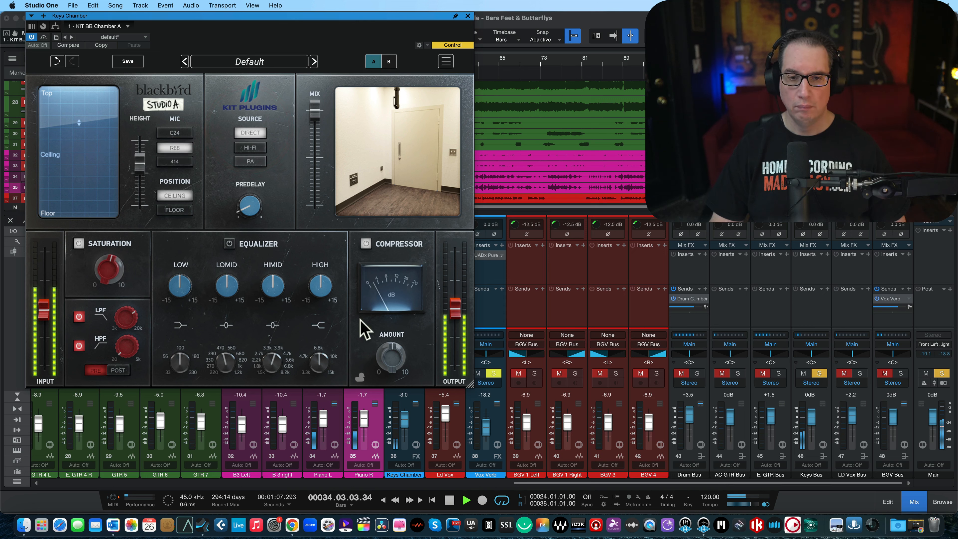
# Step: Lower the Keys Chamber fader to -3.7 dB and stop playback
pyautogui.click(404, 429)
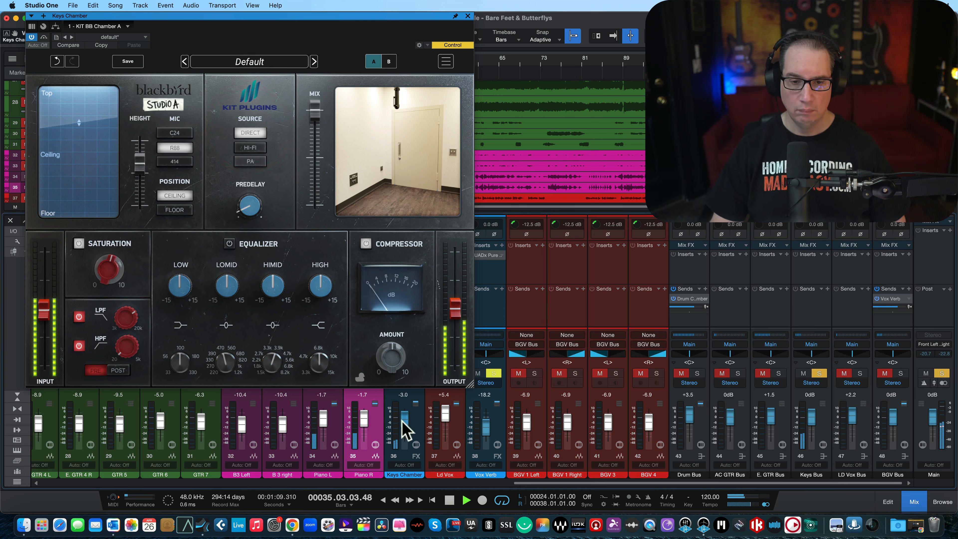
pyautogui.click(403, 430)
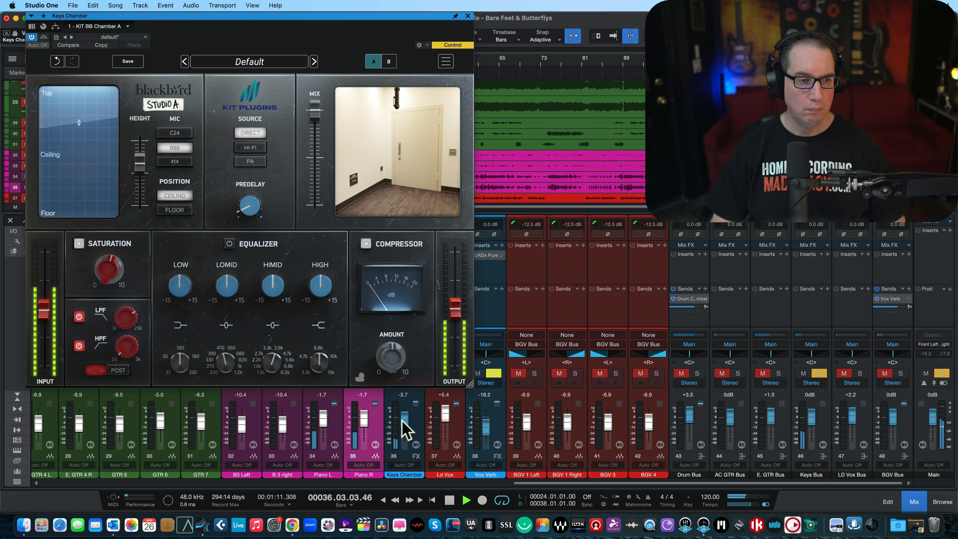
pyautogui.press('space')
# Step: Play the mix with the Keys Bus unsoloed and the LD Vox and BGV buses muted, toggling the Keys Chamber plug-in's bypass to compare
pyautogui.click(819, 376)
pyautogui.press('space')
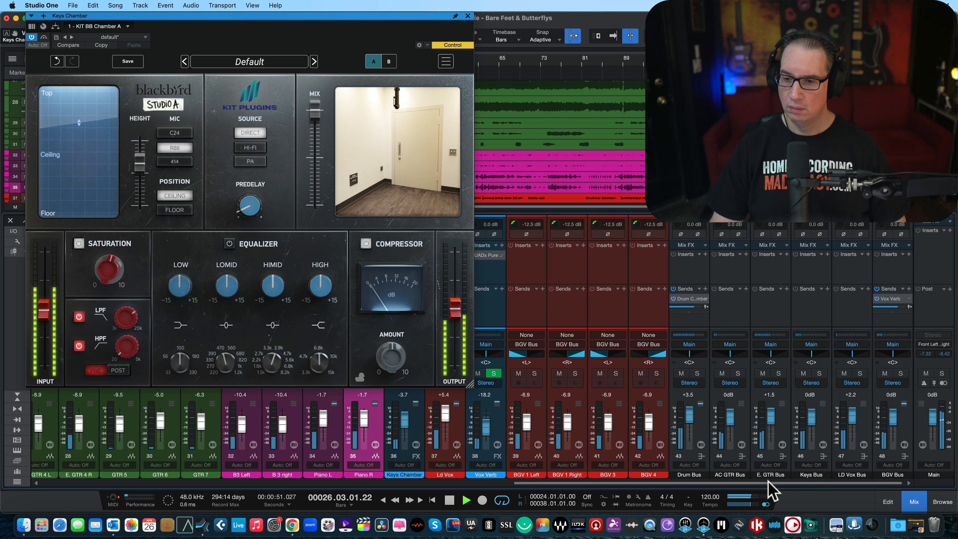
pyautogui.click(843, 372)
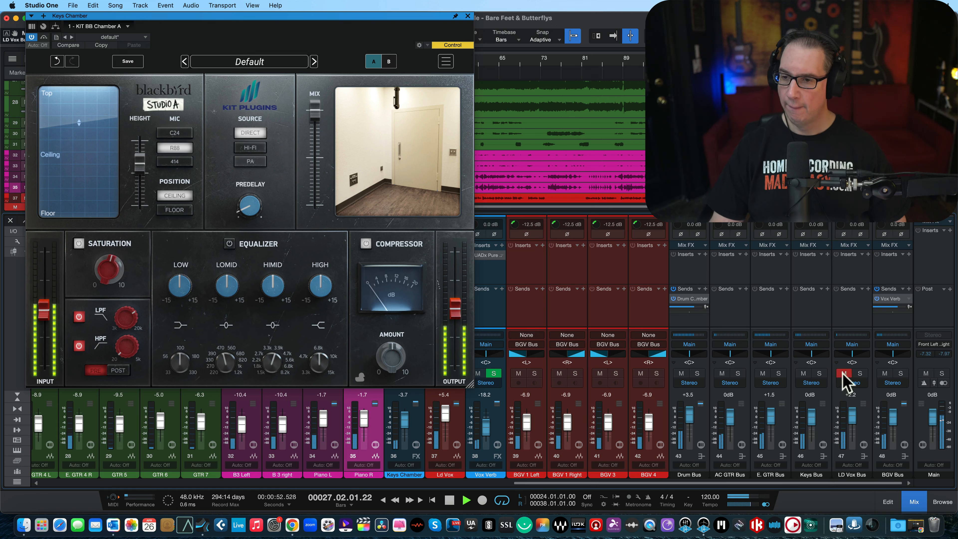
pyautogui.click(884, 373)
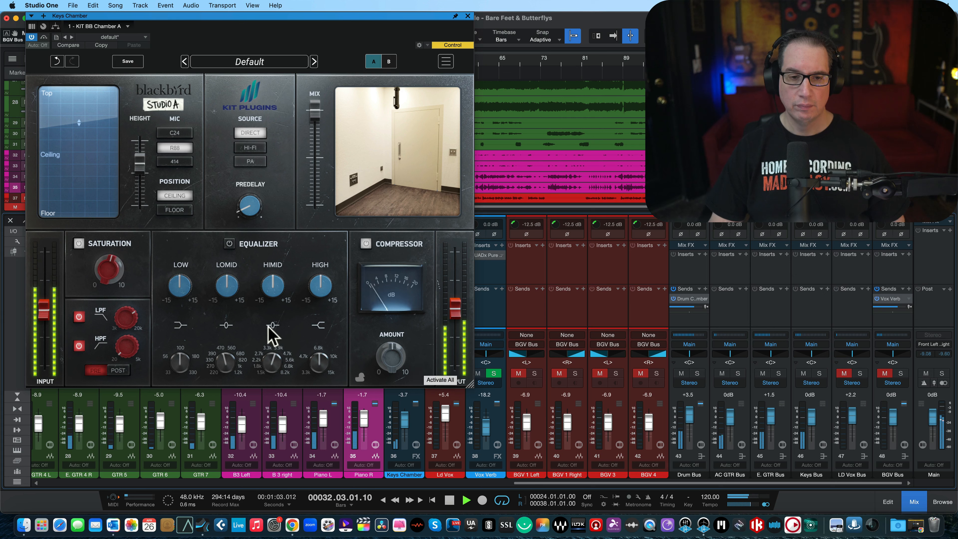
pyautogui.click(43, 37)
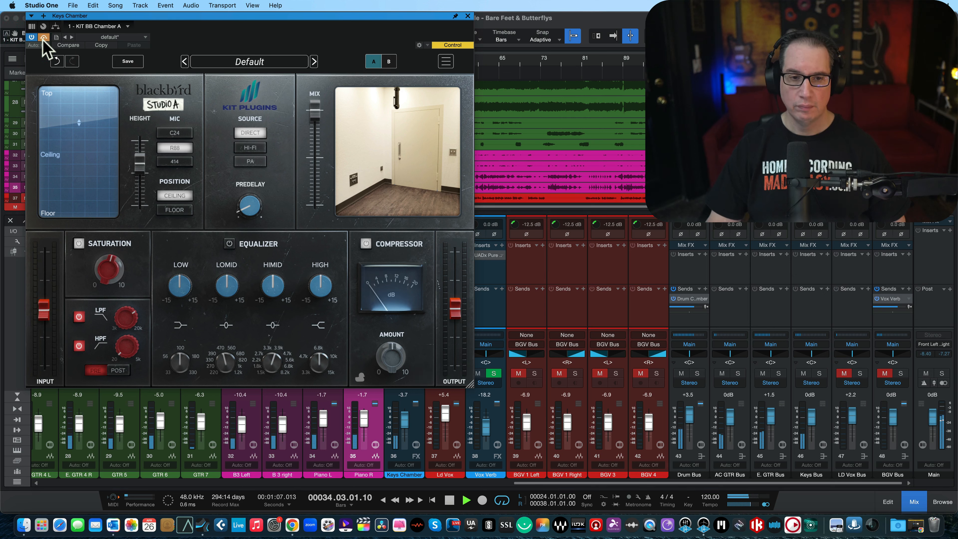
pyautogui.click(43, 37)
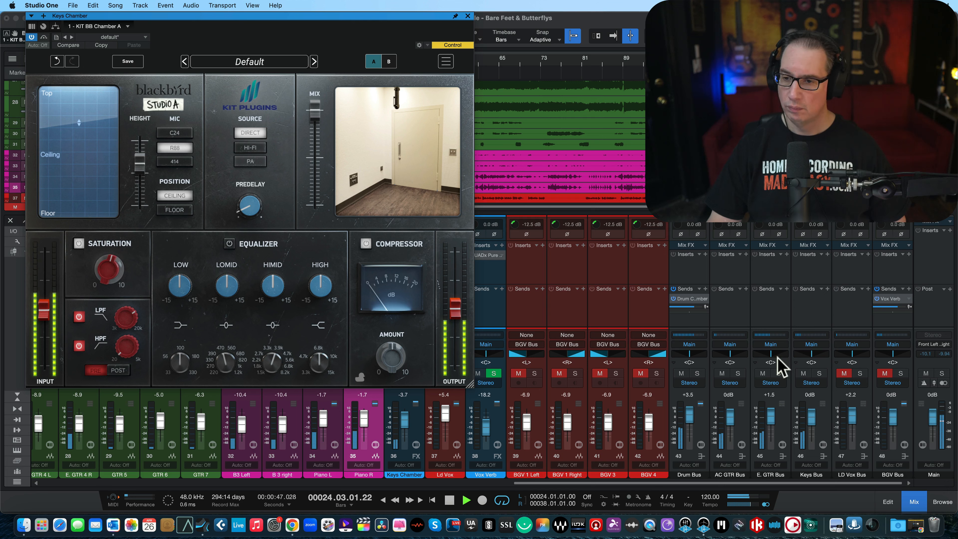
# Step: Solo the Keys Bus, pull the B3 Left and B3 right faders all the way down, and save the song
pyautogui.click(818, 373)
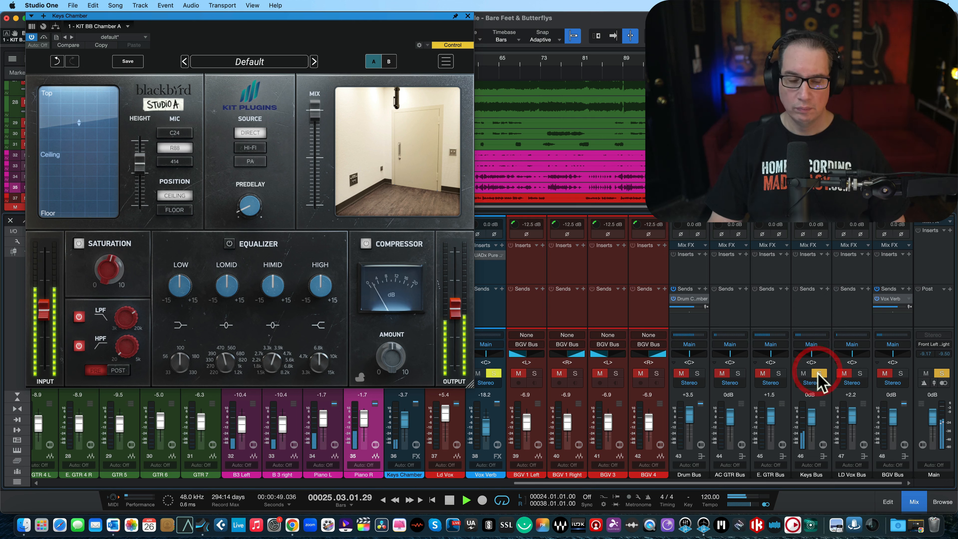
pyautogui.moveTo(279, 424); pyautogui.dragTo(272, 463)
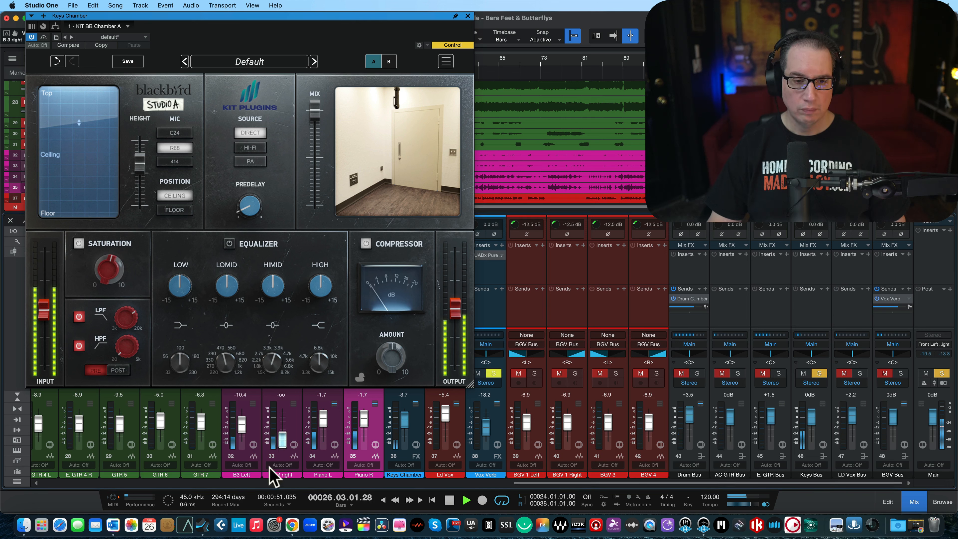
pyautogui.moveTo(241, 425); pyautogui.dragTo(242, 445)
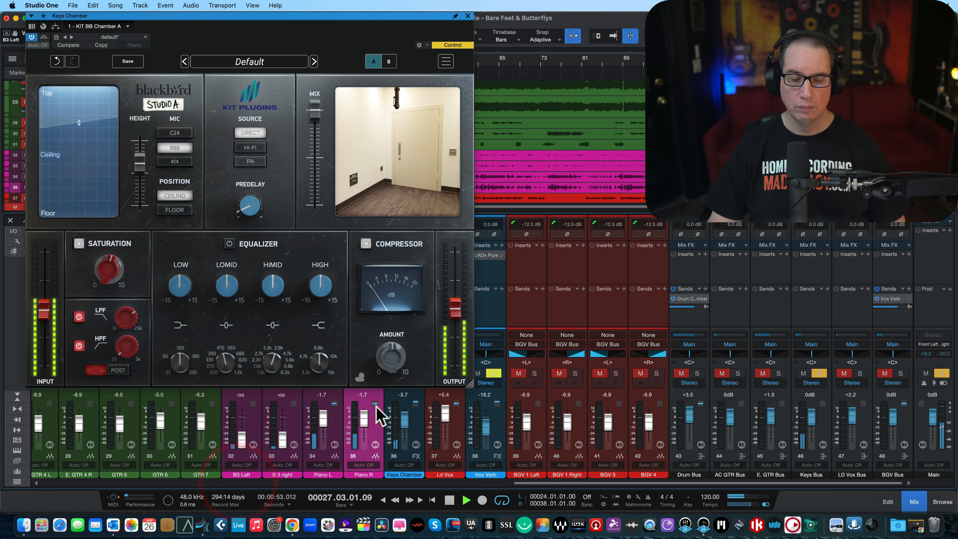
pyautogui.press('space')
pyautogui.press('super+s')
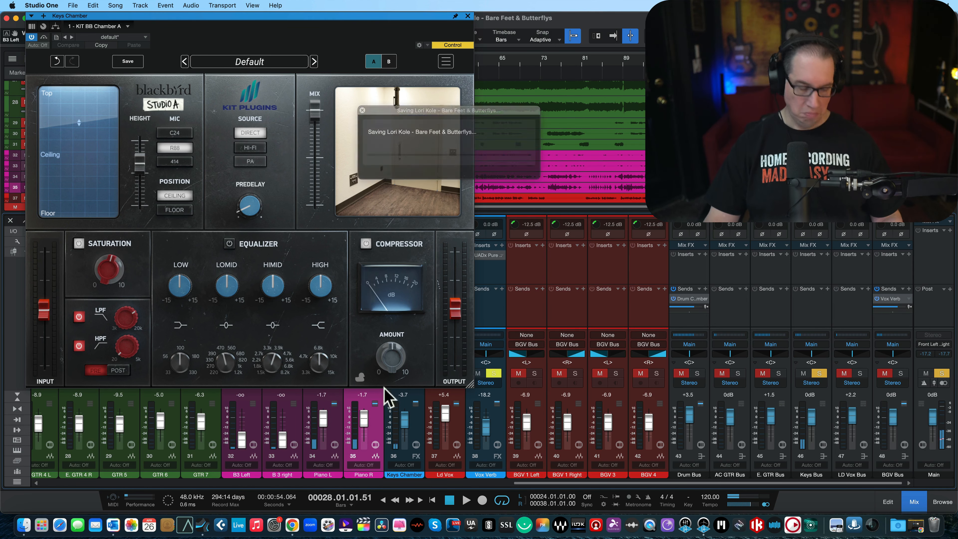
# Step: Lower the Keys Chamber fader to -18.2 dB while the piano plays and unsolo the Keys Bus to hear it in the mix
pyautogui.click(342, 19)
pyautogui.moveTo(410, 404); pyautogui.dragTo(401, 427)
pyautogui.press('space')
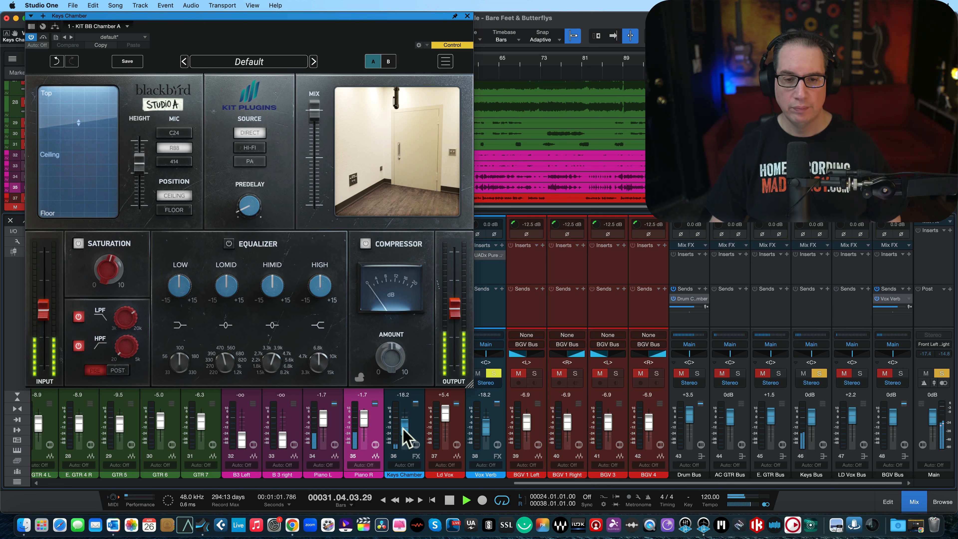
pyautogui.click(403, 428)
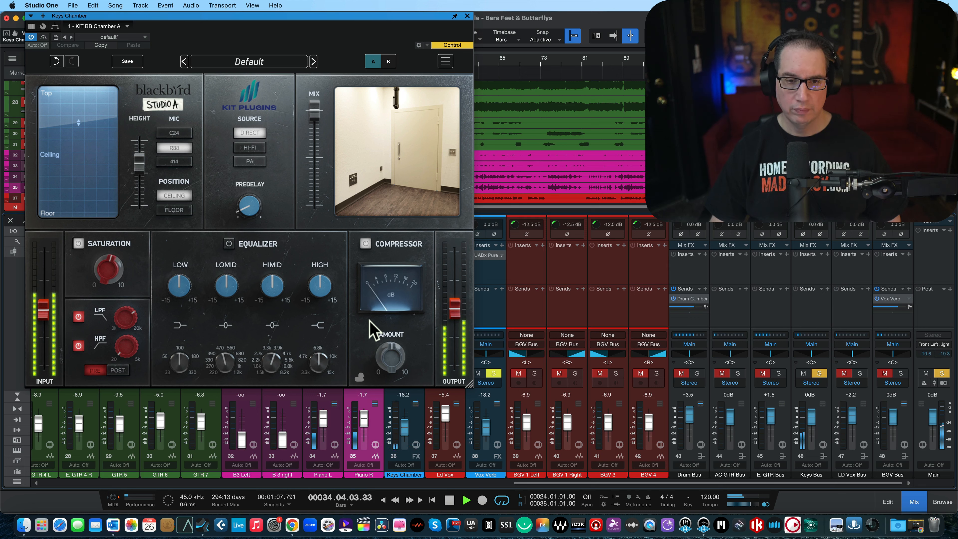
pyautogui.click(818, 373)
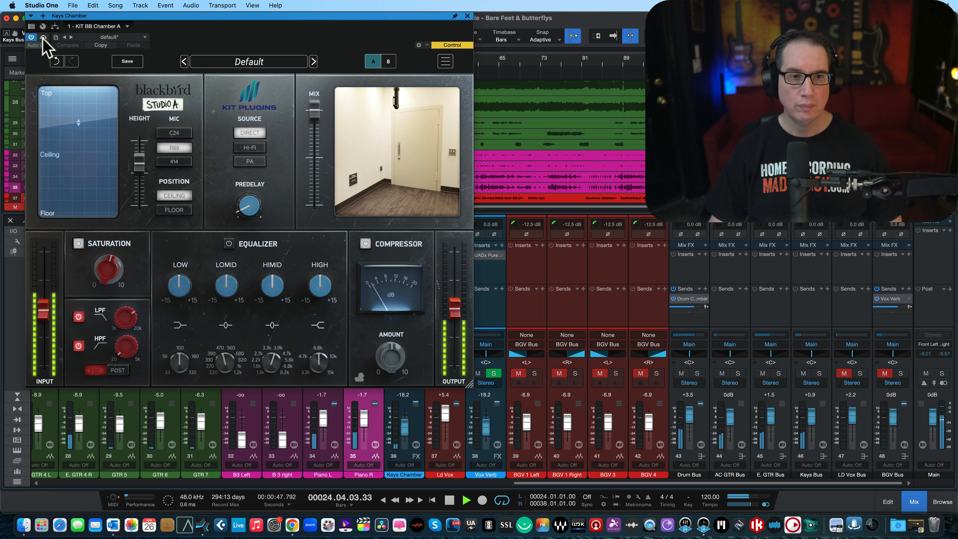
# Step: Adjust the Keys Chamber plug-in's saturation slightly and turn down the equalizer's LOMID gain while the mix plays
pyautogui.moveTo(107, 263); pyautogui.dragTo(108, 261)
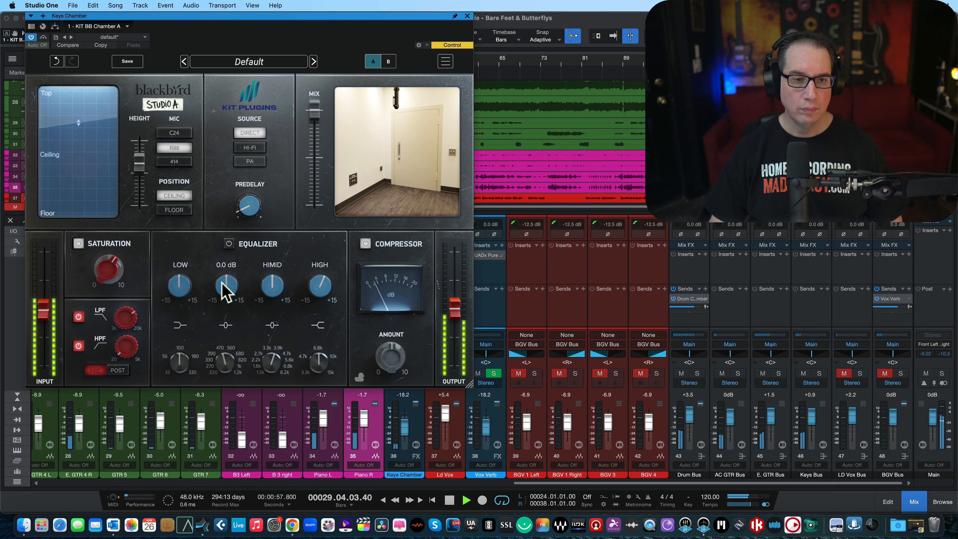
pyautogui.moveTo(221, 281); pyautogui.dragTo(266, 283)
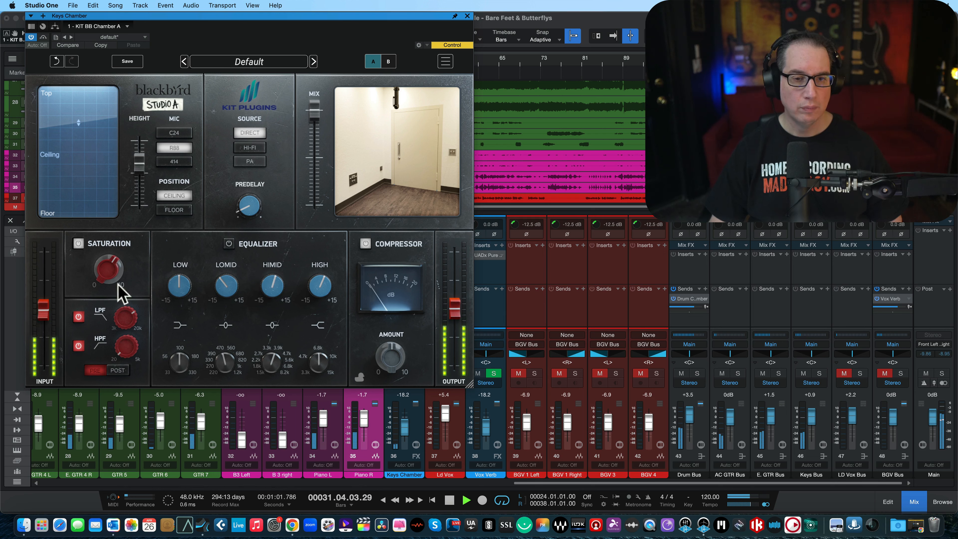
# Step: Toggle the Keys Chamber plug-in's bypass to compare it in the mix, and solo the Keys Bus before stopping playback
pyautogui.click(43, 37)
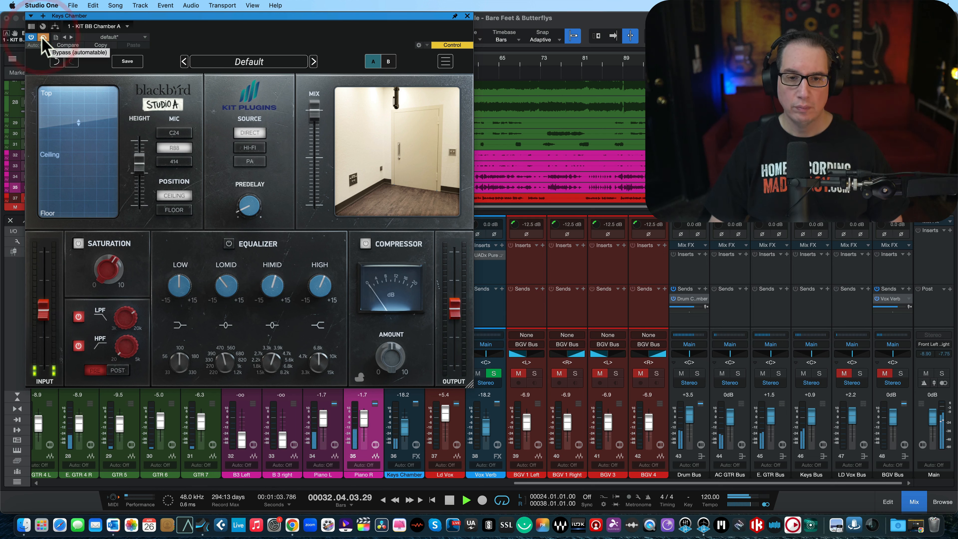
pyautogui.click(43, 37)
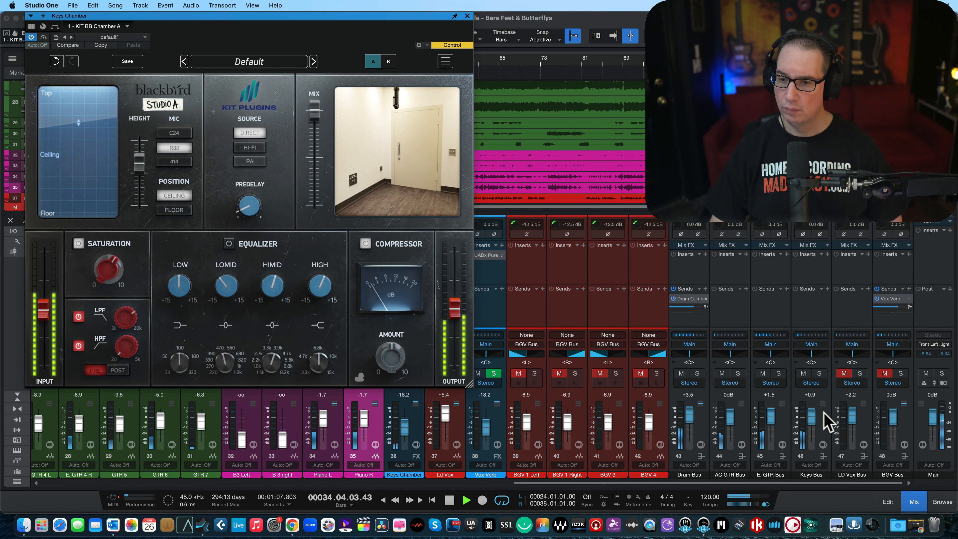
pyautogui.click(818, 373)
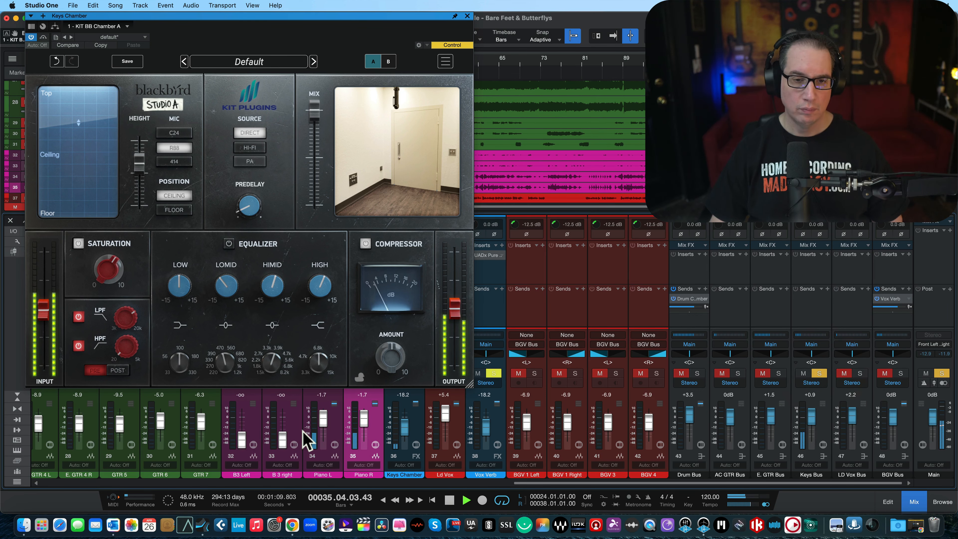
pyautogui.press('space')
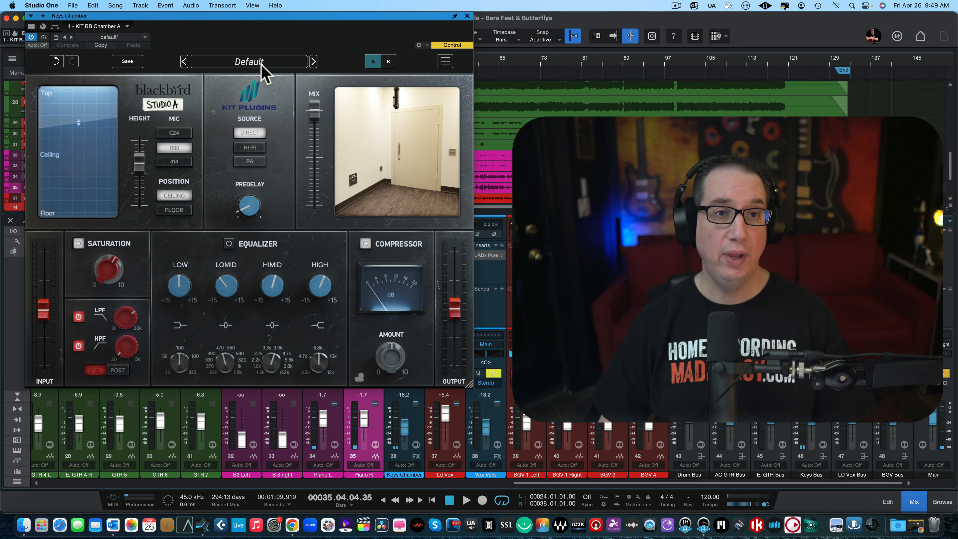
pyautogui.moveTo(258, 17)
pyautogui.mouseDown()
pyautogui.moveTo(265, 21)
pyautogui.moveTo(257, 26)
pyautogui.mouseUp()
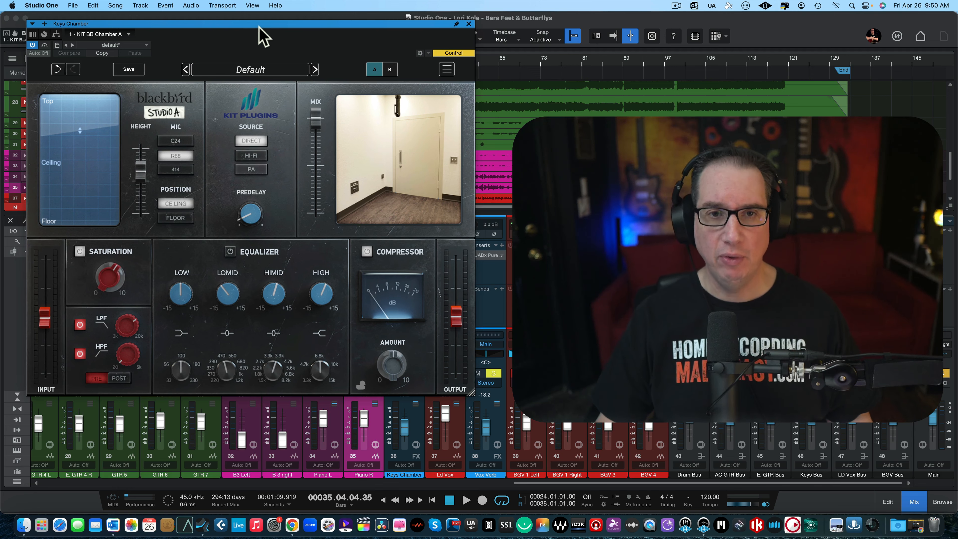
pyautogui.moveTo(257, 27); pyautogui.dragTo(259, 24)
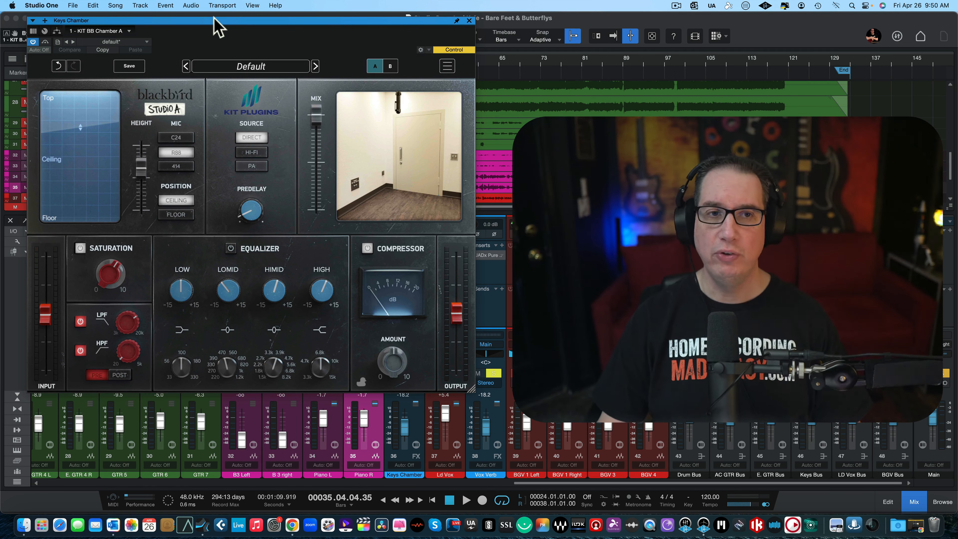
pyautogui.moveTo(212, 18); pyautogui.dragTo(209, 15)
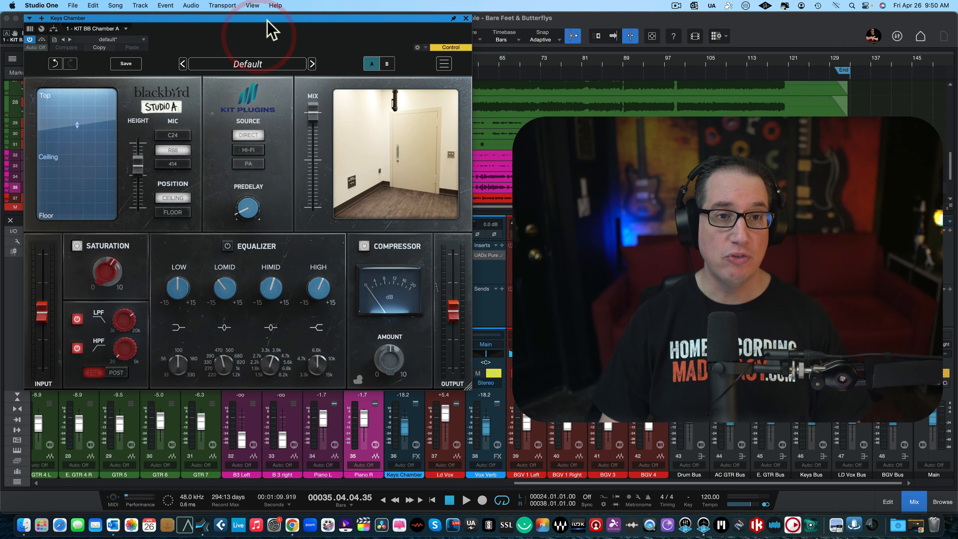
pyautogui.moveTo(267, 19); pyautogui.dragTo(261, 17)
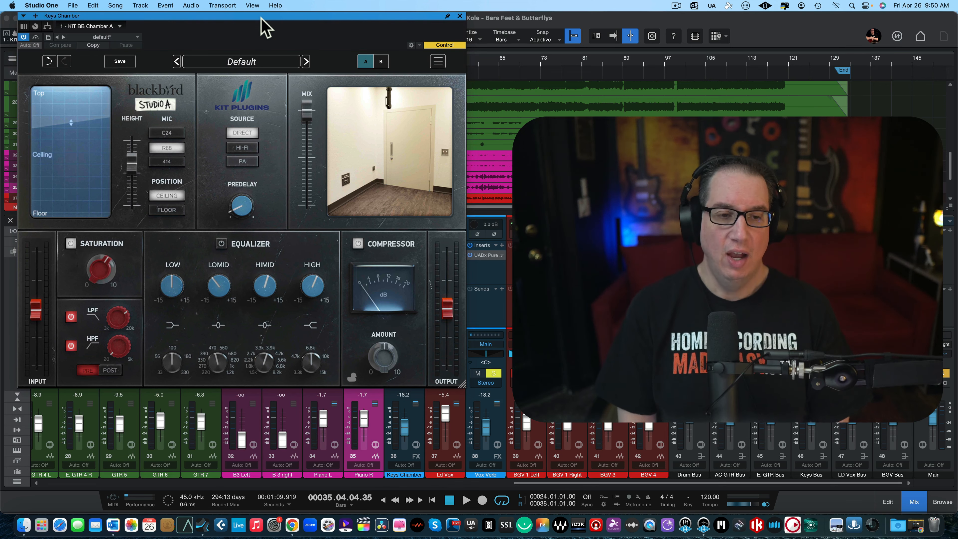